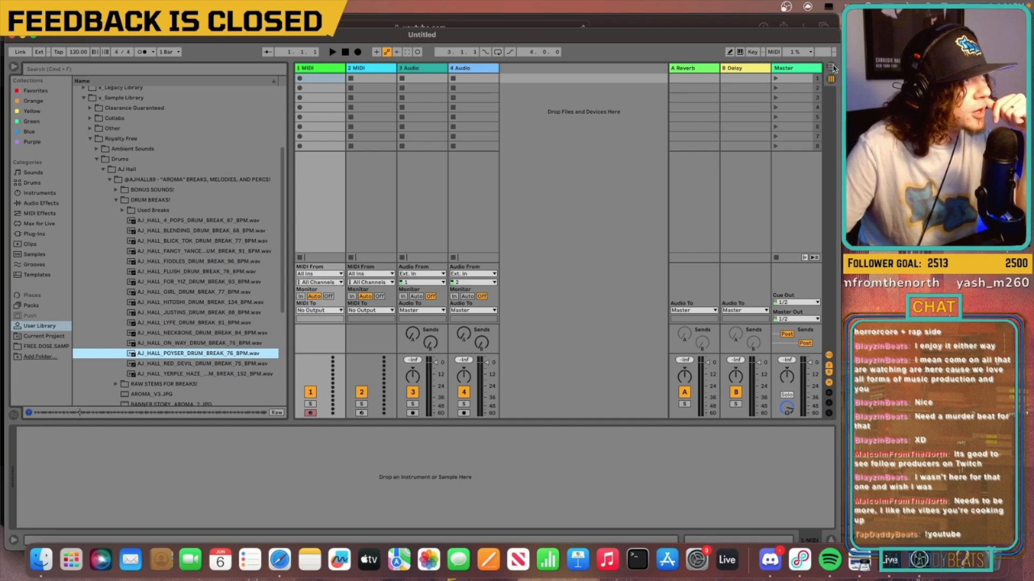
# In the arrangement, lay the AJ_HALL_POYSER drum break on the first track and four JazzSoul Fm piano loops on the second
pyautogui.click(833, 68)
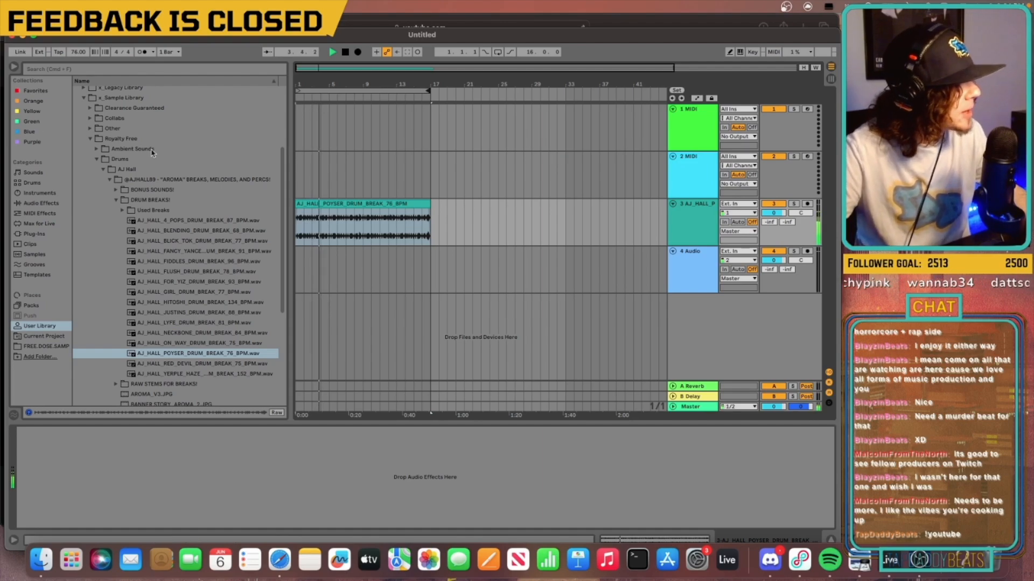
pyautogui.scroll(4, 117, 209)
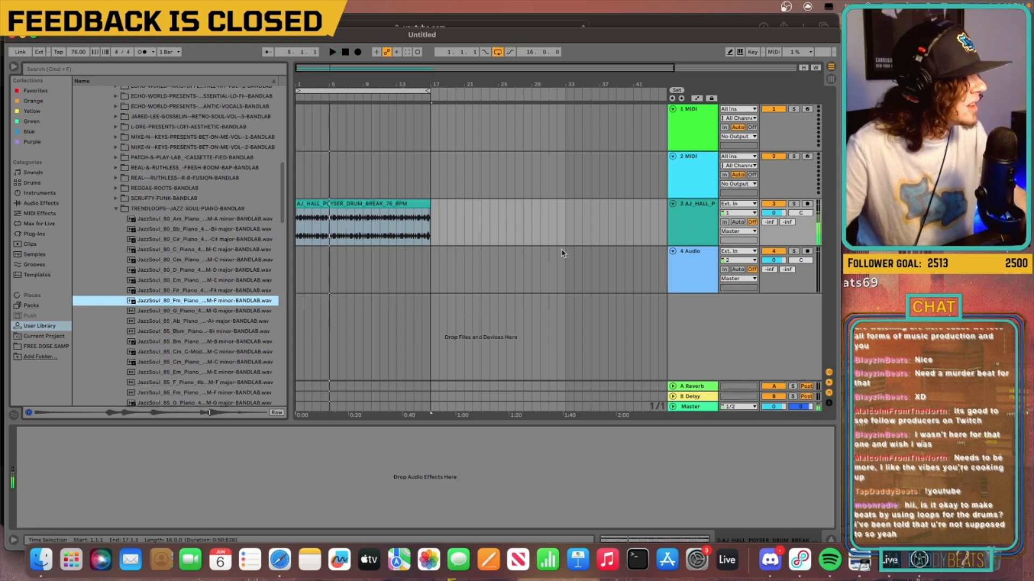
pyautogui.press('space')
pyautogui.click(690, 212)
pyautogui.press('space')
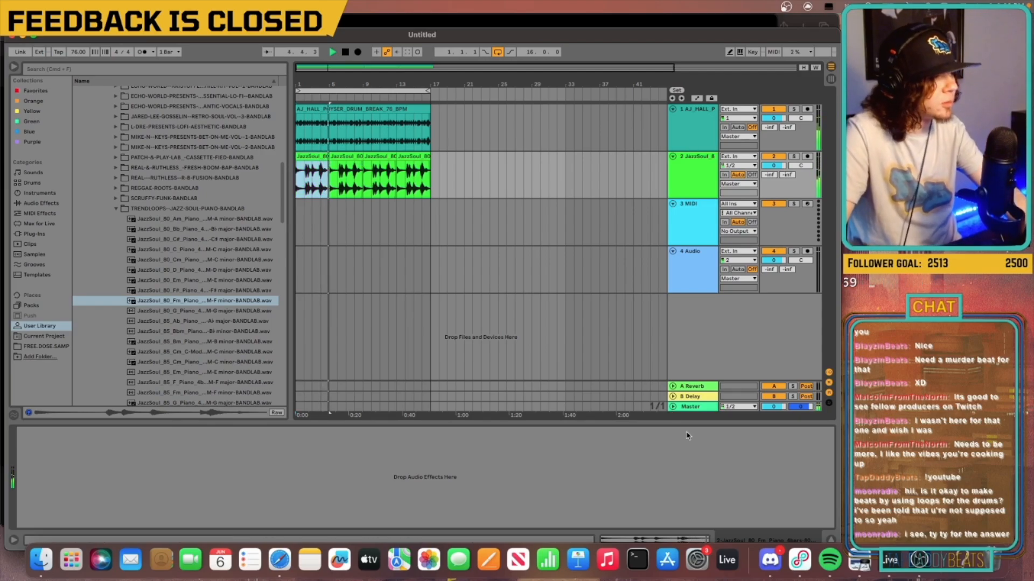
# Set the warp mode of all four JazzSoul Fm piano clips to Complex Pro
pyautogui.click(672, 539)
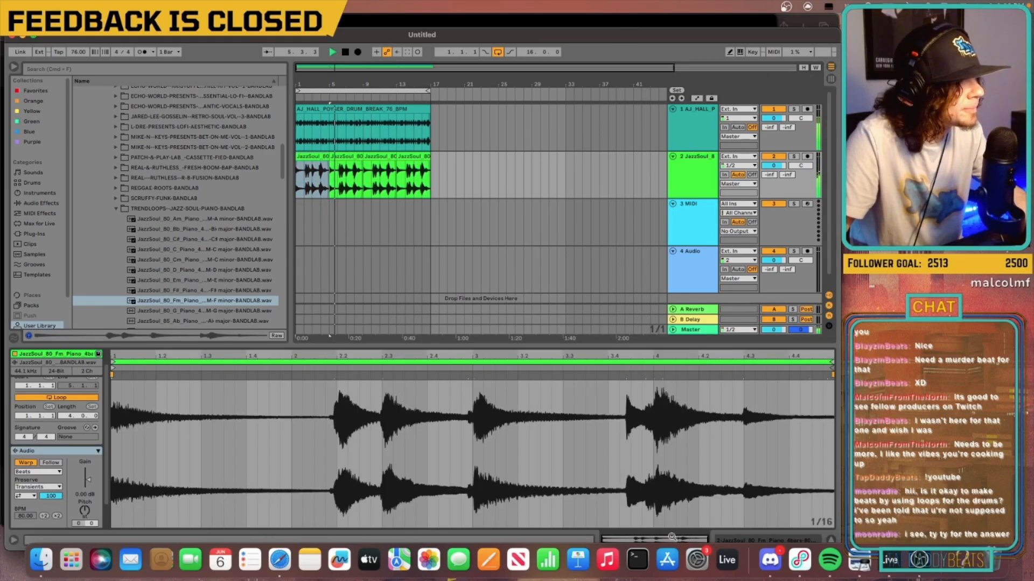
pyautogui.click(37, 472)
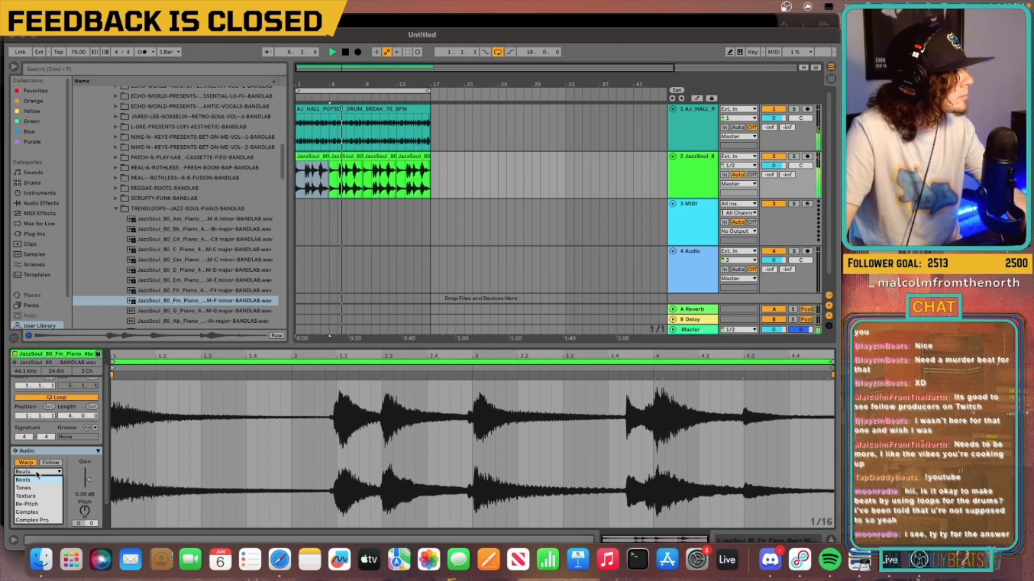
pyautogui.click(40, 520)
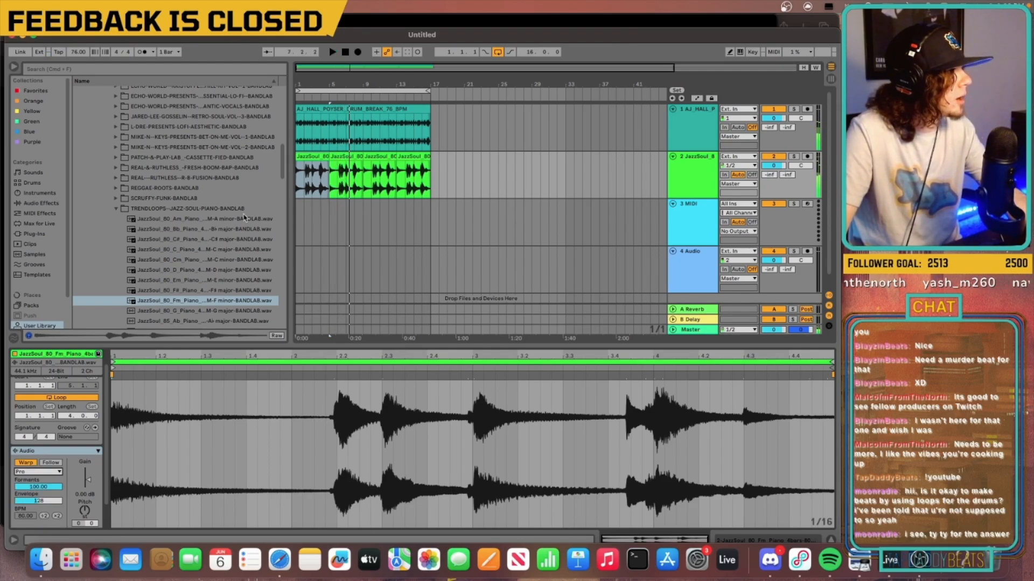
pyautogui.click(316, 157)
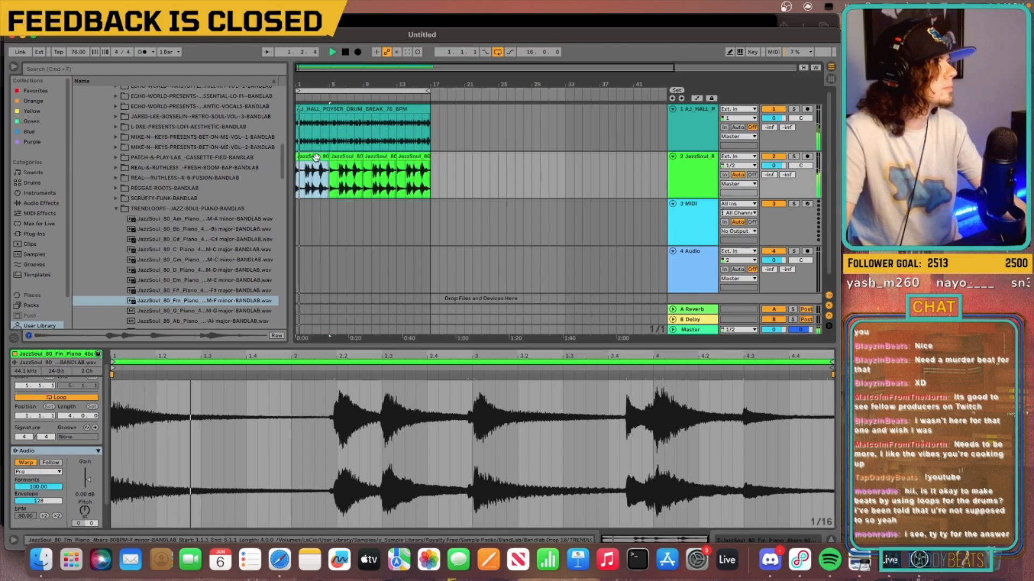
pyautogui.click(337, 177)
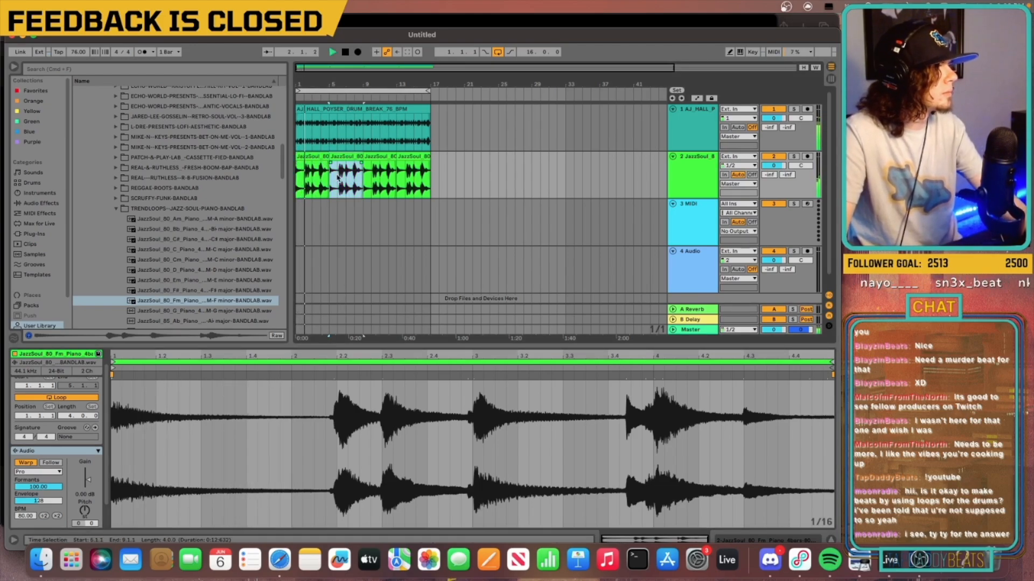
pyautogui.click(379, 175)
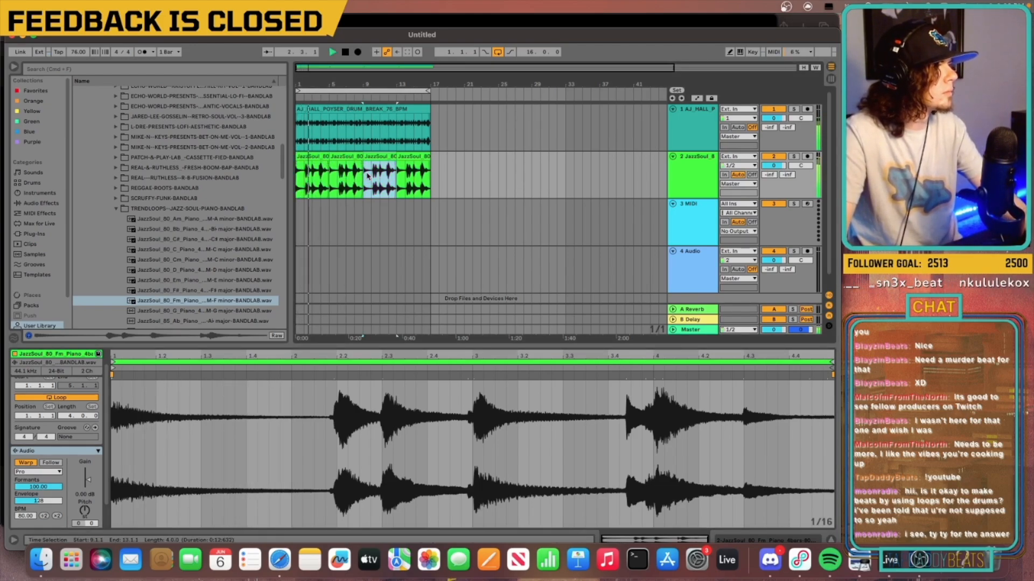
pyautogui.click(399, 174)
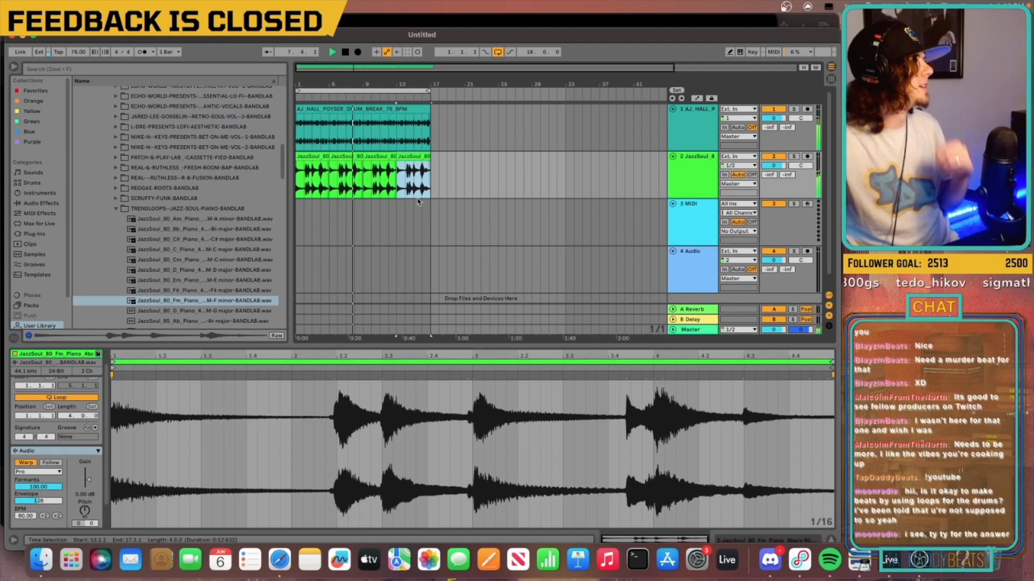
# Search the samples for "Tha" and place the One Shot Jazzy Harmon Muted Cm 130_2 sample at the start of the fourth track
pyautogui.scroll(-1, 212, 262)
pyautogui.scroll(-8, 213, 263)
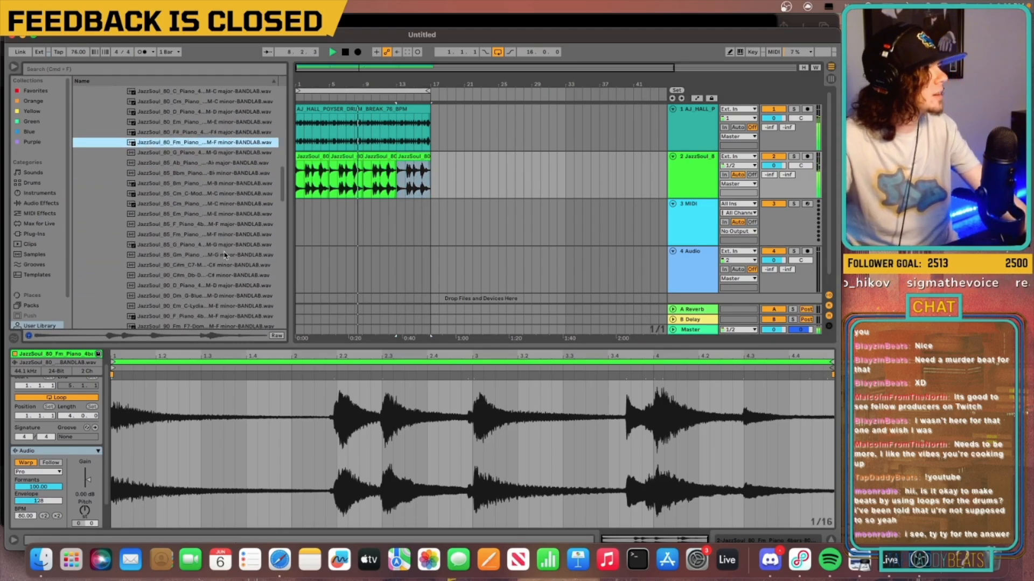
pyautogui.click(613, 227)
pyautogui.scroll(10, 139, 179)
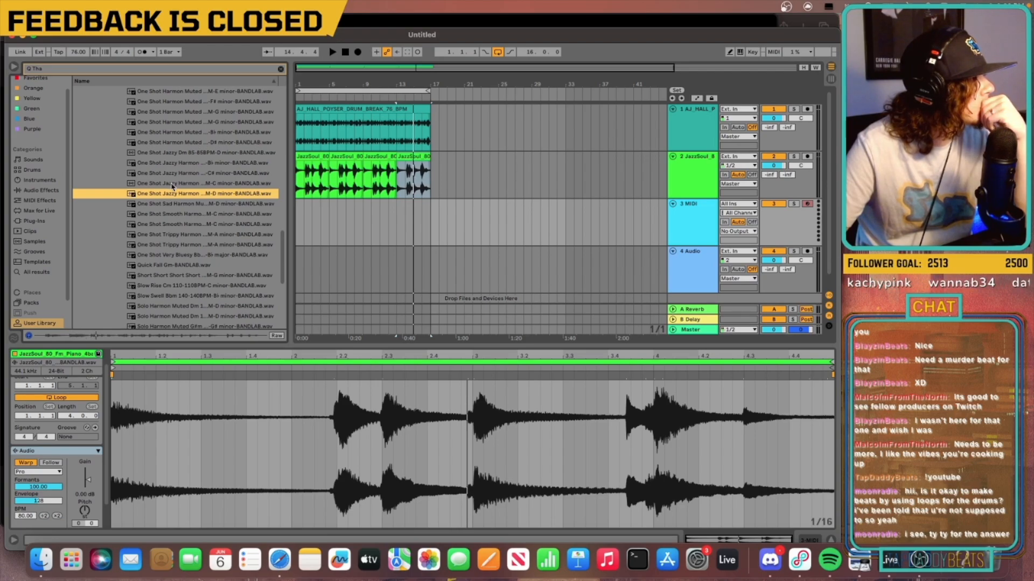
pyautogui.click(173, 186)
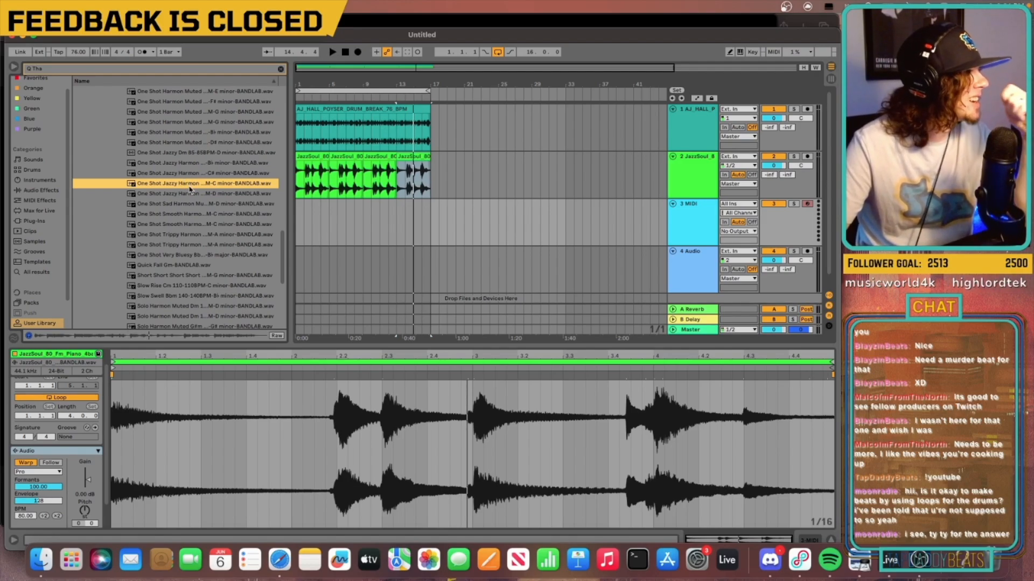
pyautogui.moveTo(188, 186); pyautogui.dragTo(297, 263)
pyautogui.press('space')
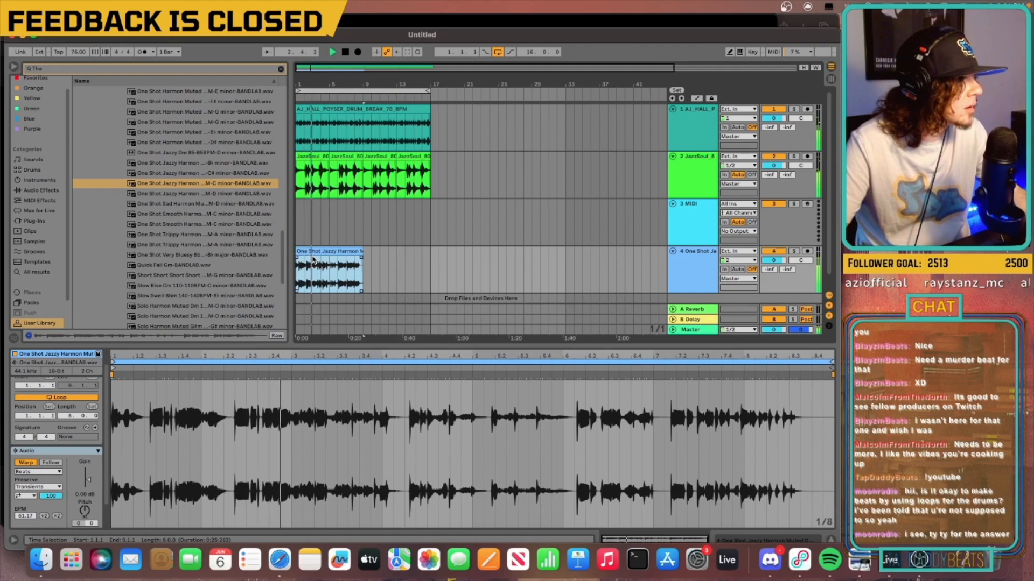
# Split the Harmon clip after its opening phrase at 1.2.4 and move the remainder to 1.4.4, checking the phrase by playback
pyautogui.press('space')
pyautogui.moveTo(310, 67); pyautogui.dragTo(310, 141)
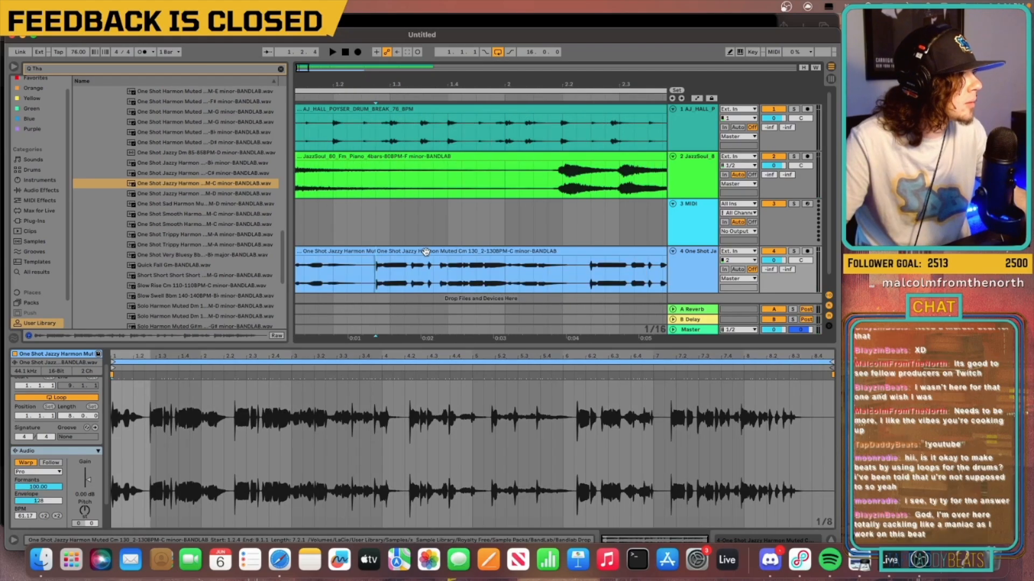
pyautogui.moveTo(428, 250); pyautogui.dragTo(545, 261)
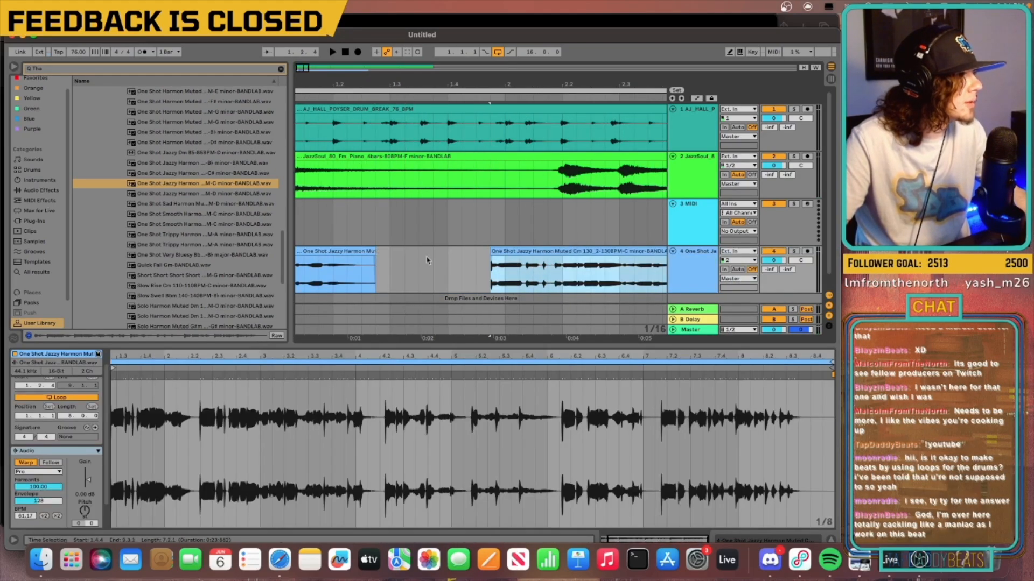
pyautogui.click(335, 250)
pyautogui.press('space')
pyautogui.press('space')
# Search for "Dela" and add the Delay audio effect to the fourth track
pyautogui.click(137, 69)
pyautogui.press('BackSpace')
pyautogui.press('BackSpace')
pyautogui.press('BackSpace')
pyautogui.write('Dela')
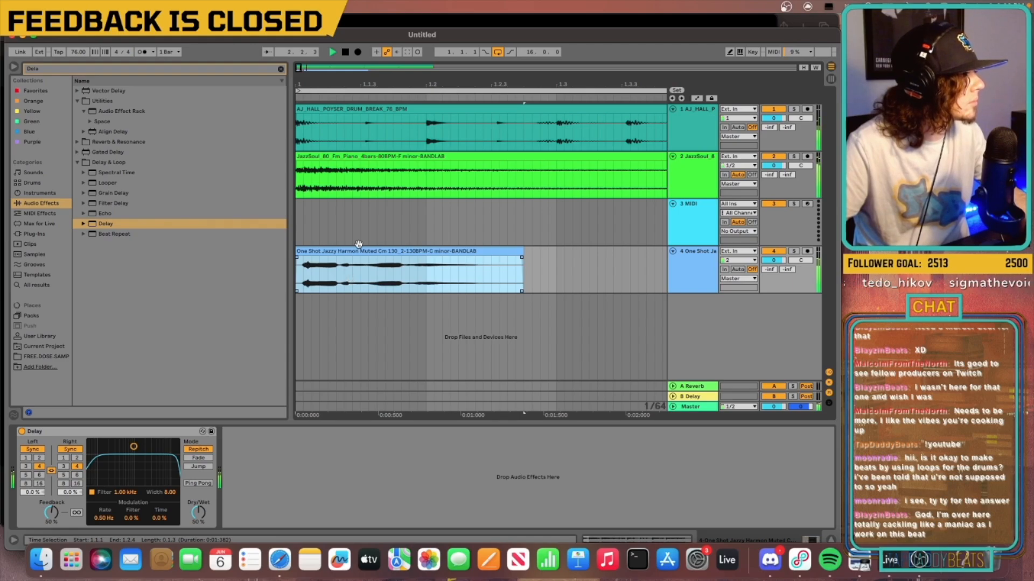
# Show the Delay's Device On automation on the fourth track and switch it off for the opening note of the first clip
pyautogui.moveTo(298, 68); pyautogui.dragTo(298, 68)
pyautogui.rightClick(22, 431)
pyautogui.click(32, 435)
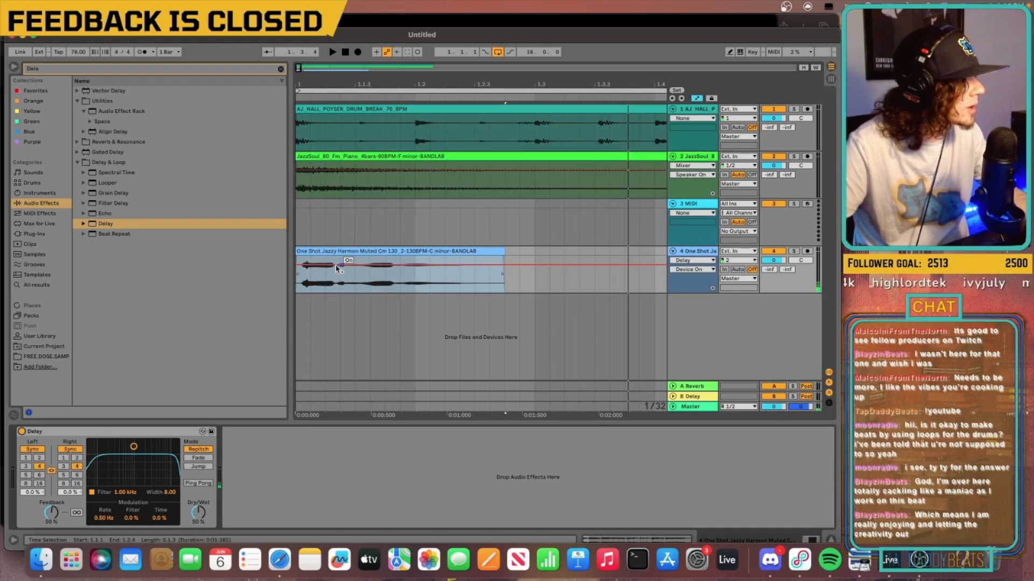
pyautogui.click(337, 268)
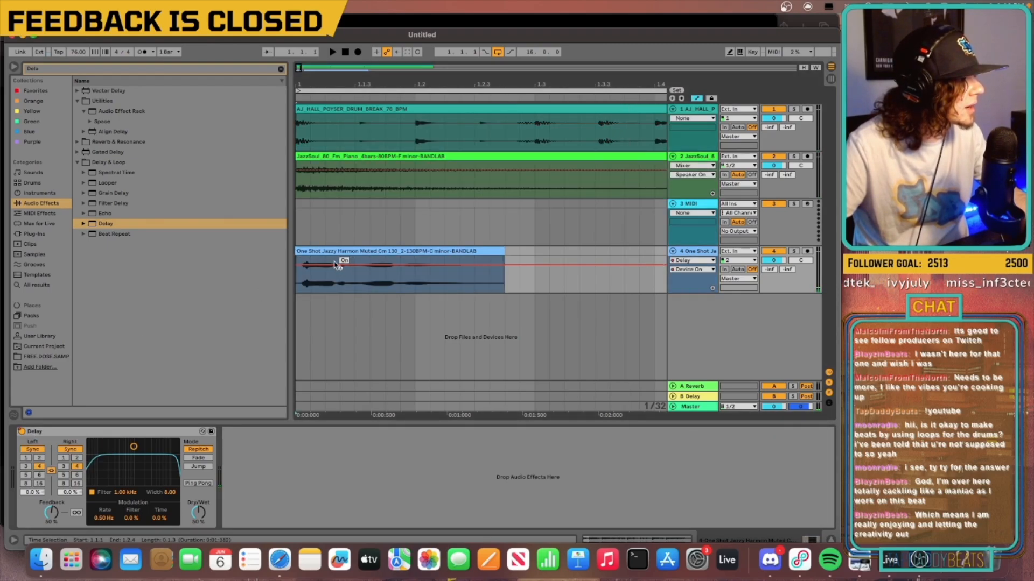
pyautogui.moveTo(336, 265); pyautogui.dragTo(335, 283)
pyautogui.press('space')
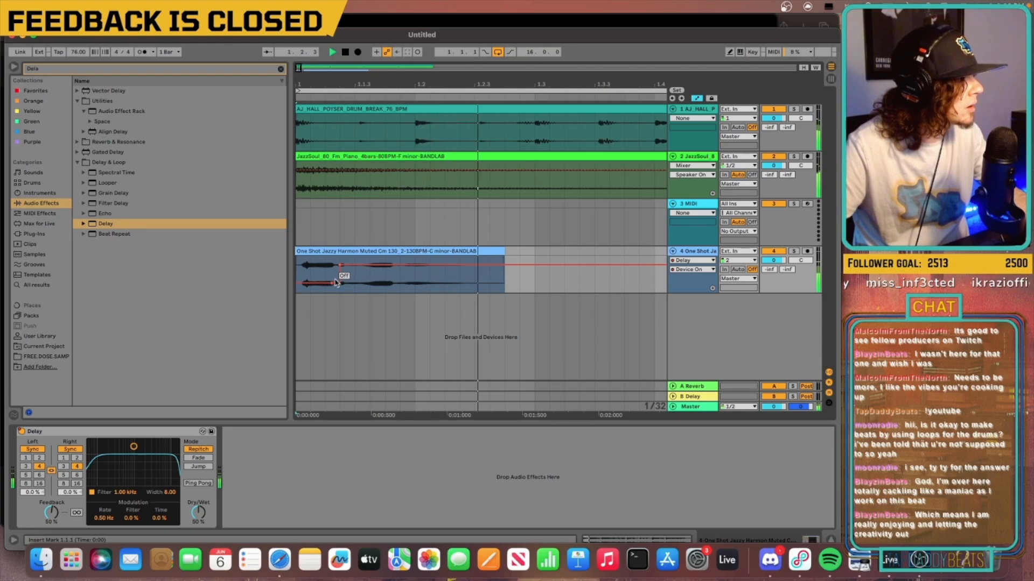
# Split the Harmon remainder on a new fifth track after its first phrase and move the rest later in the arrangement
pyautogui.moveTo(300, 68)
pyautogui.mouseDown()
pyautogui.moveTo(305, 49)
pyautogui.moveTo(311, 69)
pyautogui.mouseUp()
pyautogui.press('space')
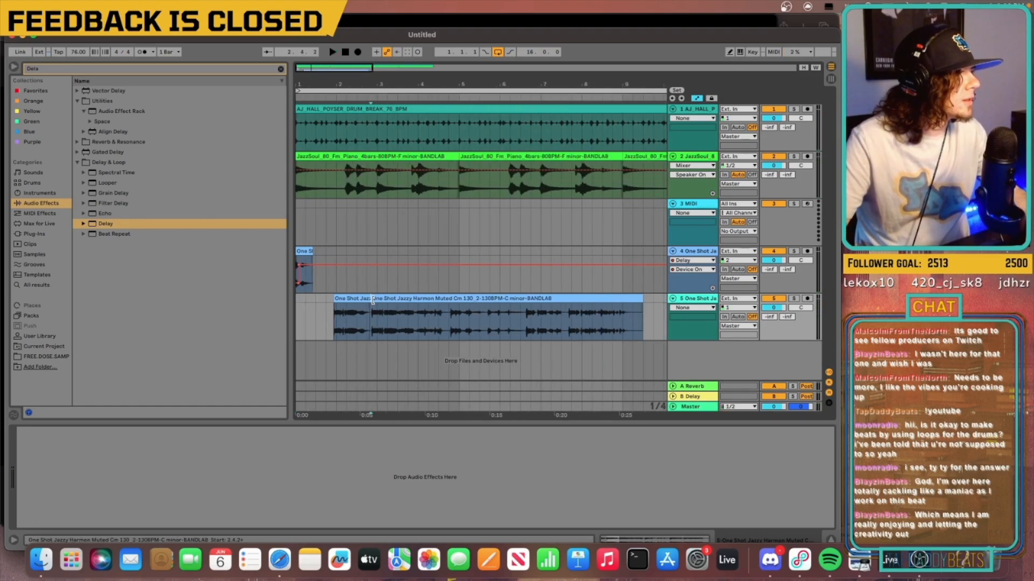
pyautogui.moveTo(384, 301); pyautogui.dragTo(477, 300)
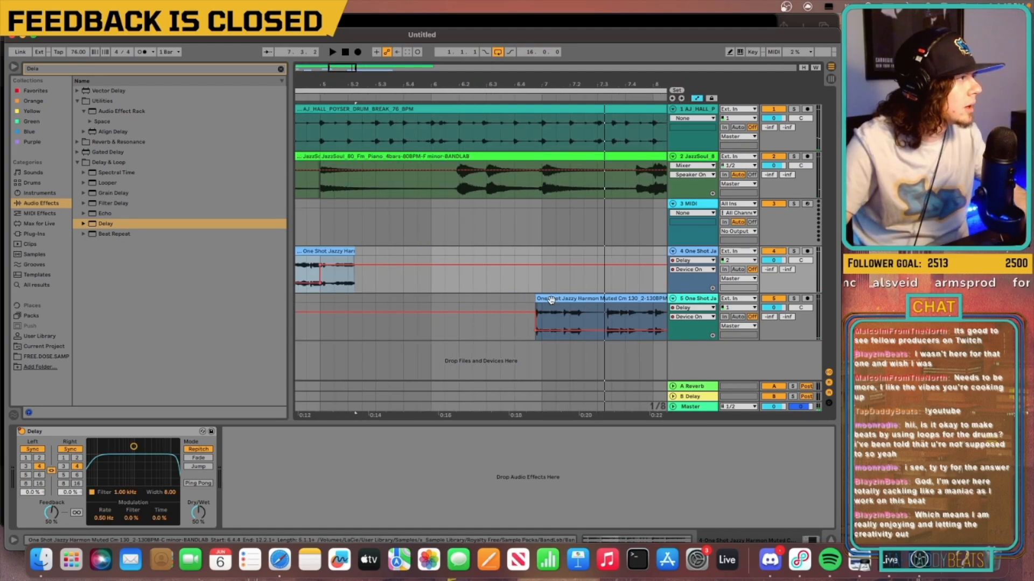
# Move the Harmon clip on the fifth track earlier to just before 6.2 and play the passage
pyautogui.moveTo(551, 300); pyautogui.dragTo(468, 311)
pyautogui.click(307, 323)
pyautogui.press('space')
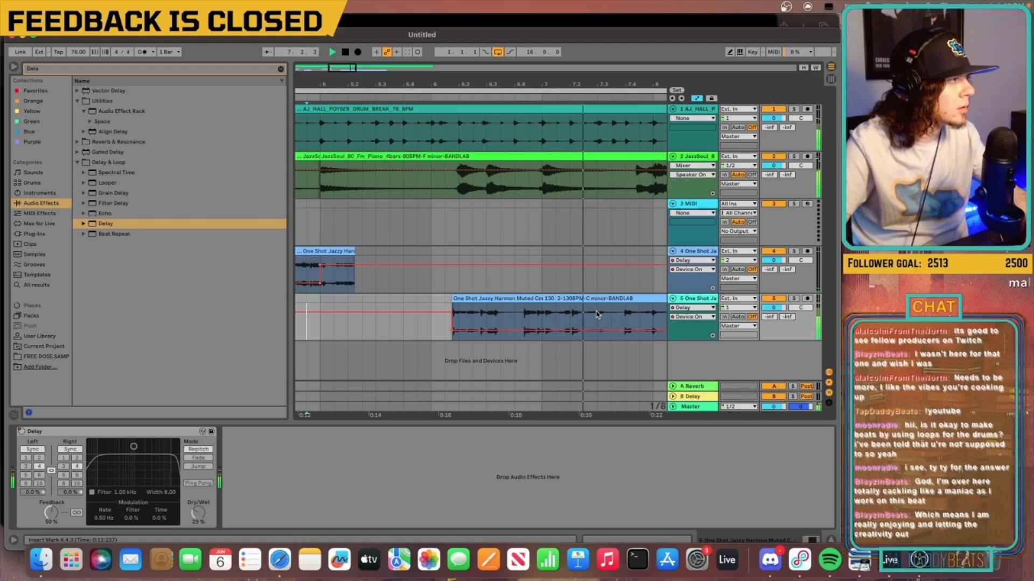
# Split the fifth track's Harmon clip just after 7.2 and move the remainder later onto the fourth track
pyautogui.click(528, 318)
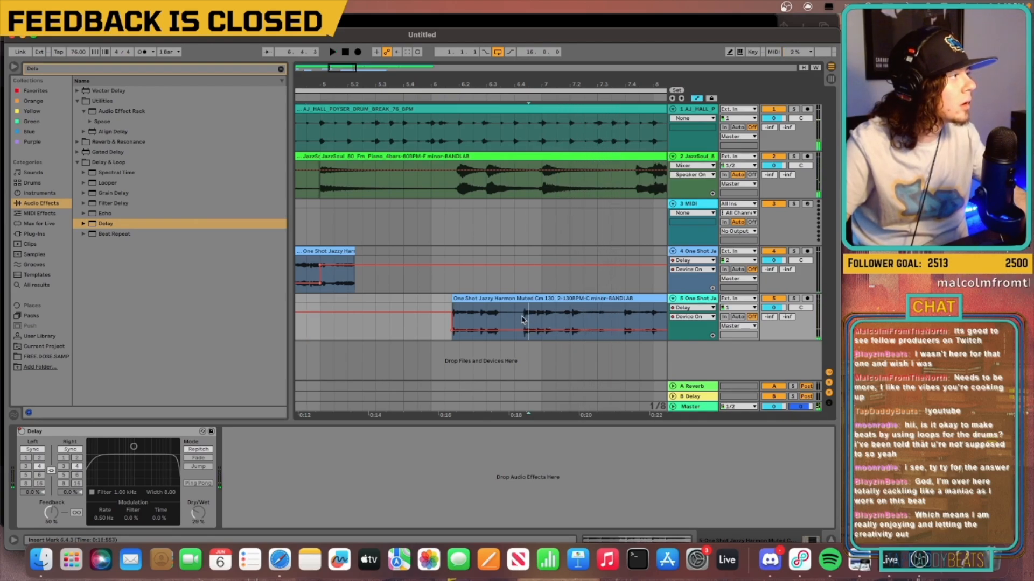
pyautogui.press('space')
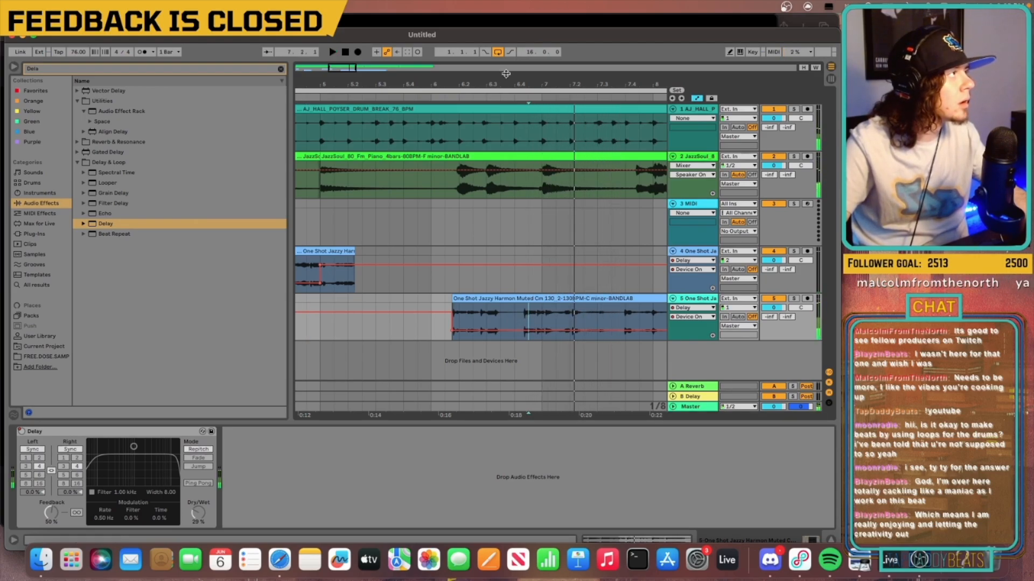
pyautogui.moveTo(357, 69); pyautogui.dragTo(424, 90)
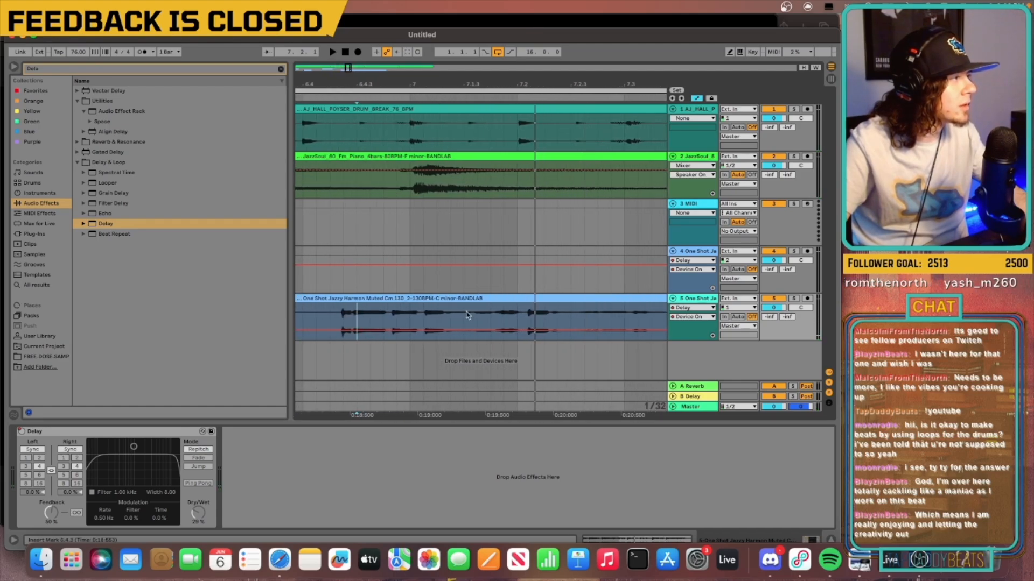
pyautogui.moveTo(348, 68); pyautogui.dragTo(349, 83)
pyautogui.click(557, 317)
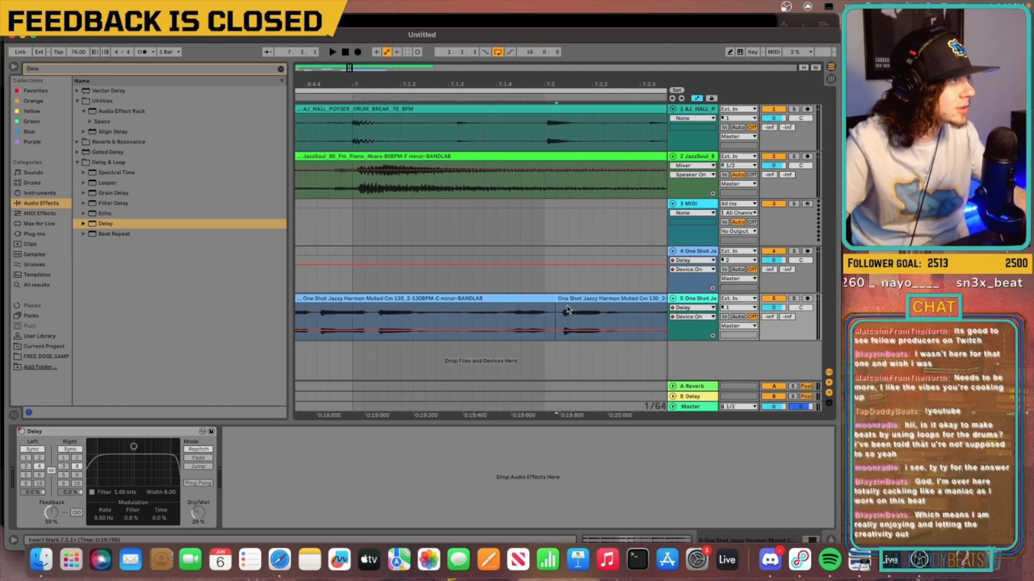
pyautogui.press('super+e')
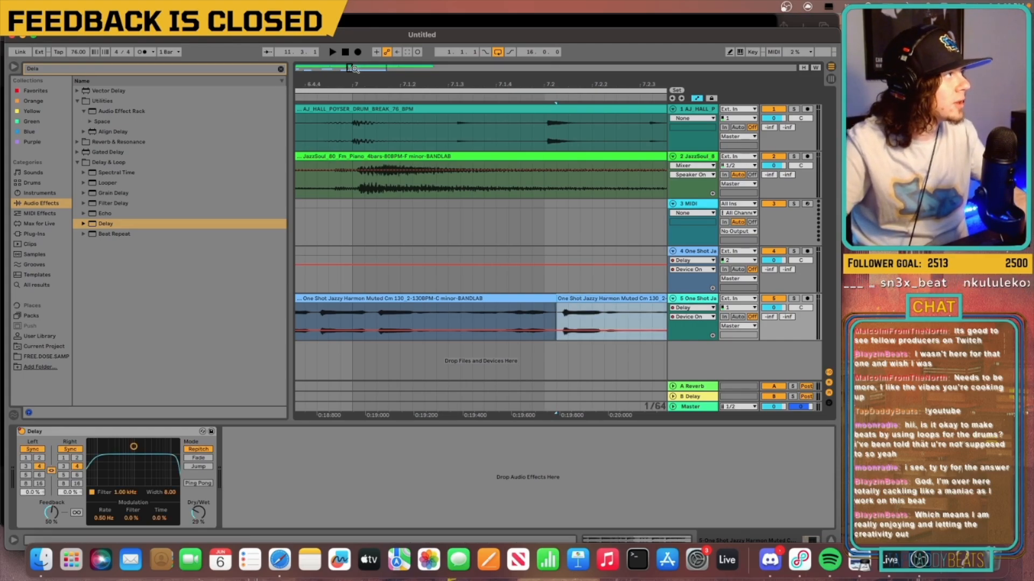
pyautogui.moveTo(349, 68); pyautogui.dragTo(351, 34)
pyautogui.moveTo(483, 309); pyautogui.dragTo(601, 280)
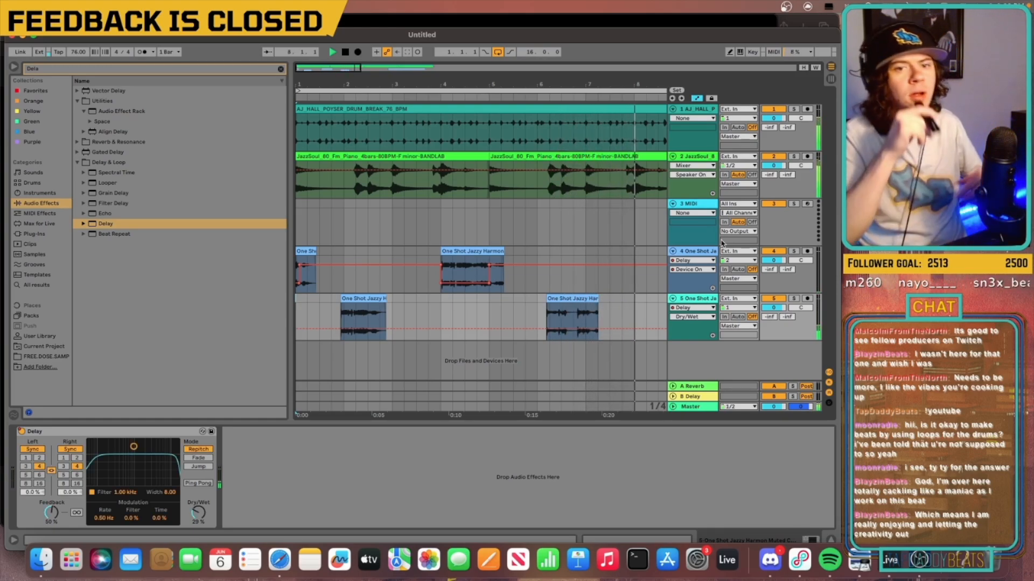
# Play back the arrangement and split the later Harmon clip on the fourth track at 12.4.1 and 13.1.4
pyautogui.moveTo(343, 70); pyautogui.dragTo(462, 69)
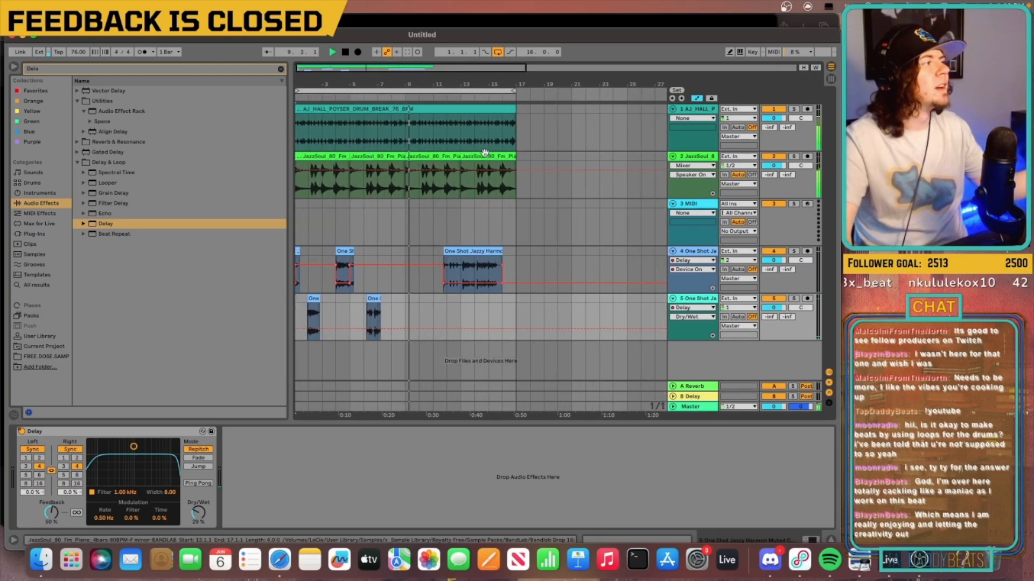
pyautogui.press('space')
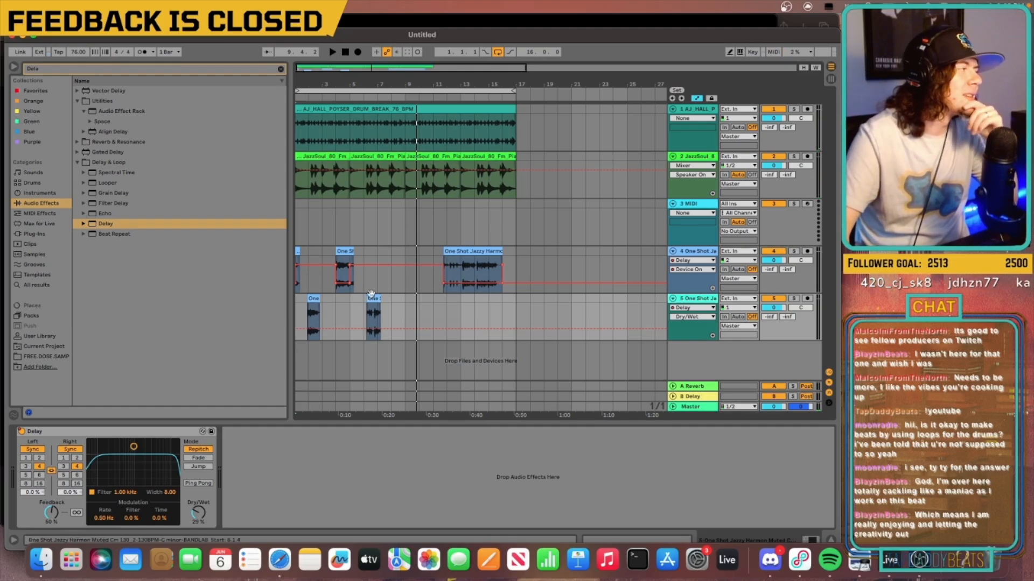
pyautogui.moveTo(405, 71); pyautogui.dragTo(395, 103)
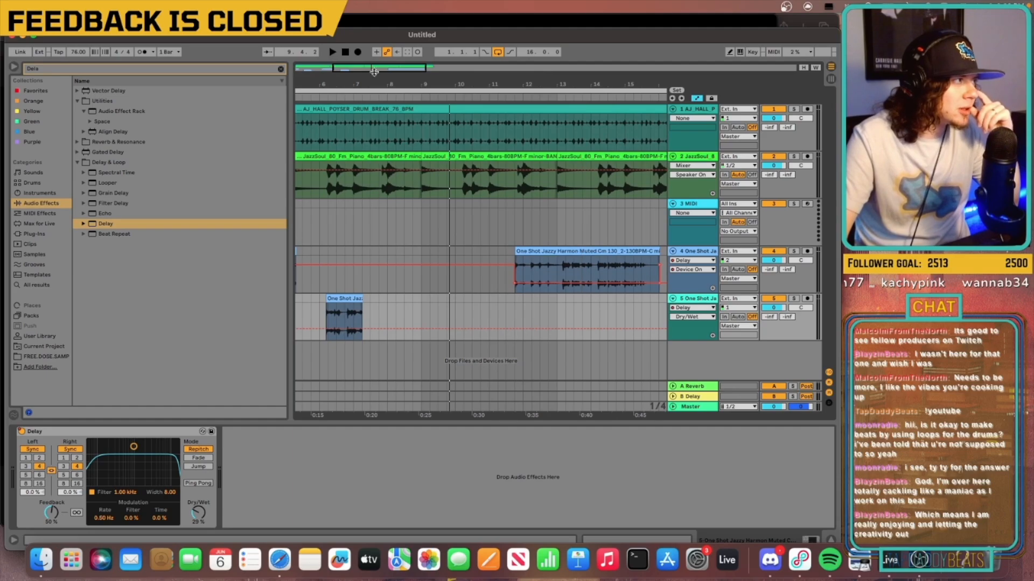
pyautogui.click(515, 260)
pyautogui.press('space')
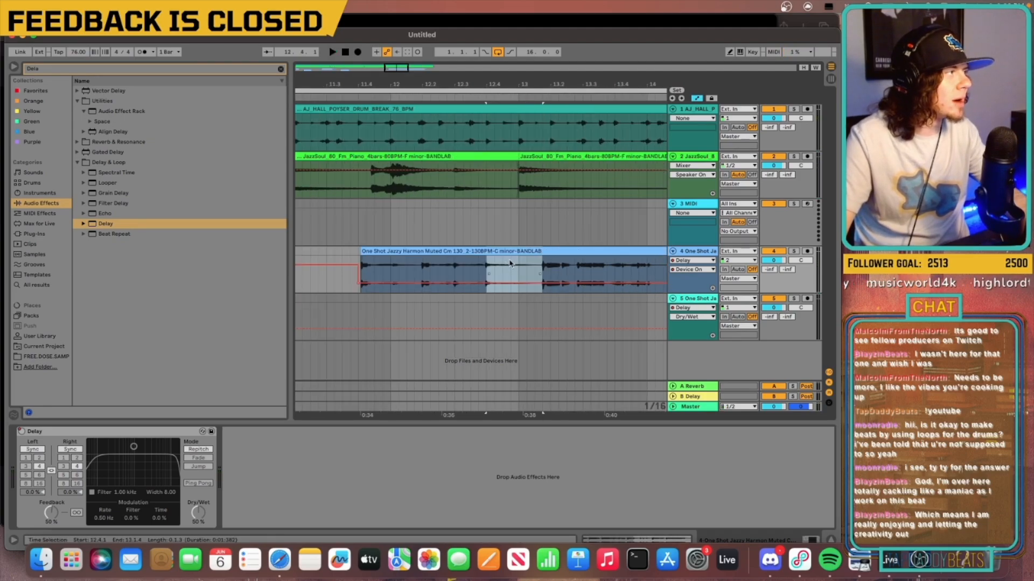
pyautogui.press('super+e')
pyautogui.press('space')
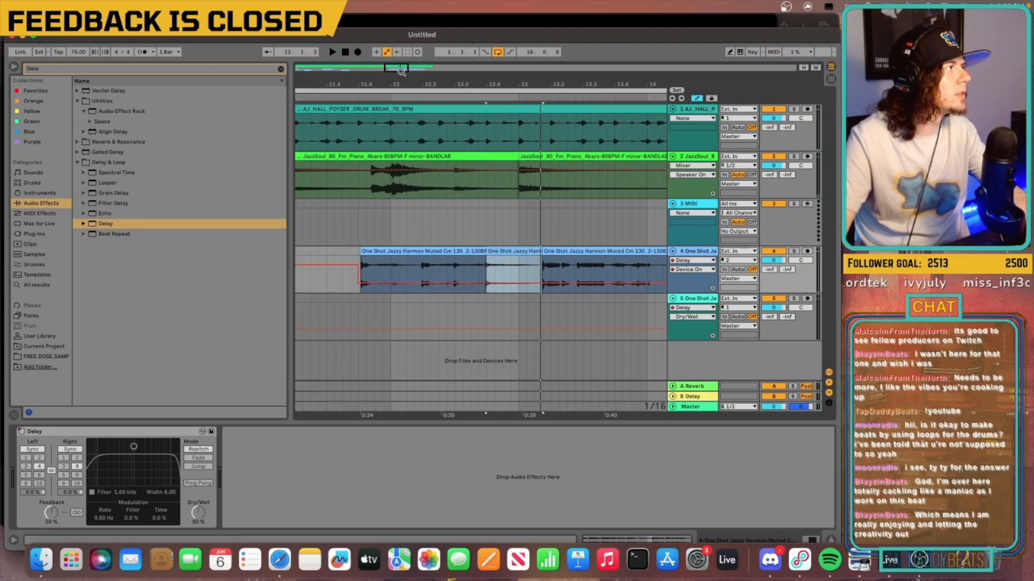
pyautogui.moveTo(403, 68); pyautogui.dragTo(423, 96)
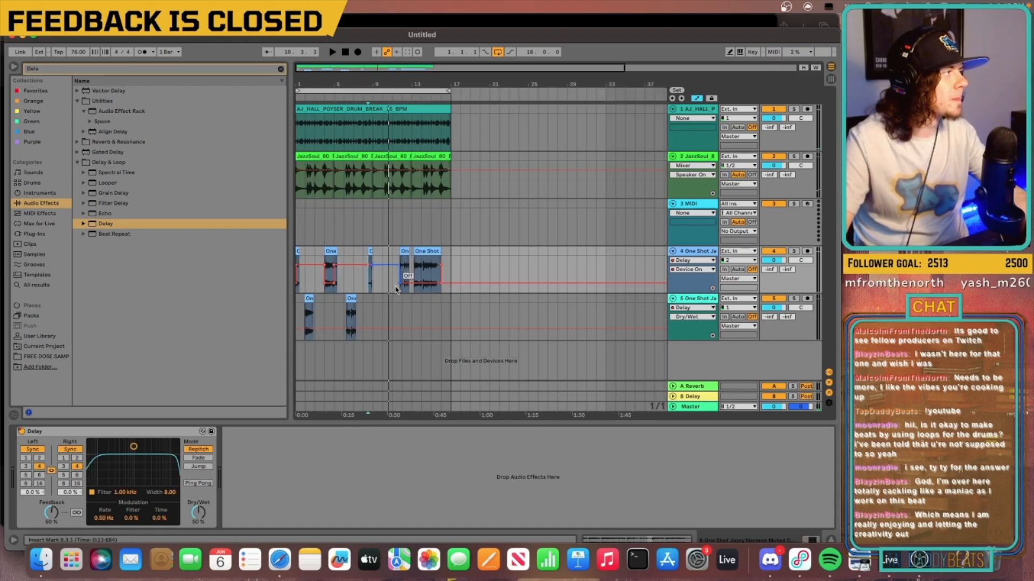
# Move the last two Harmon clips on the fourth track out to start at bar 27 and play the arrangement from the beginning
pyautogui.moveTo(400, 283); pyautogui.dragTo(421, 265)
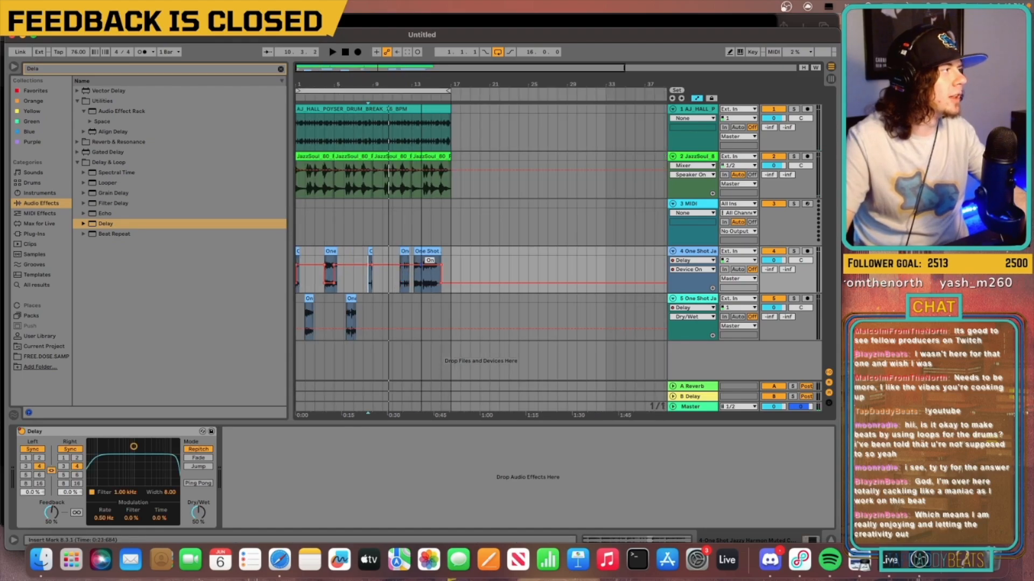
pyautogui.click(416, 272)
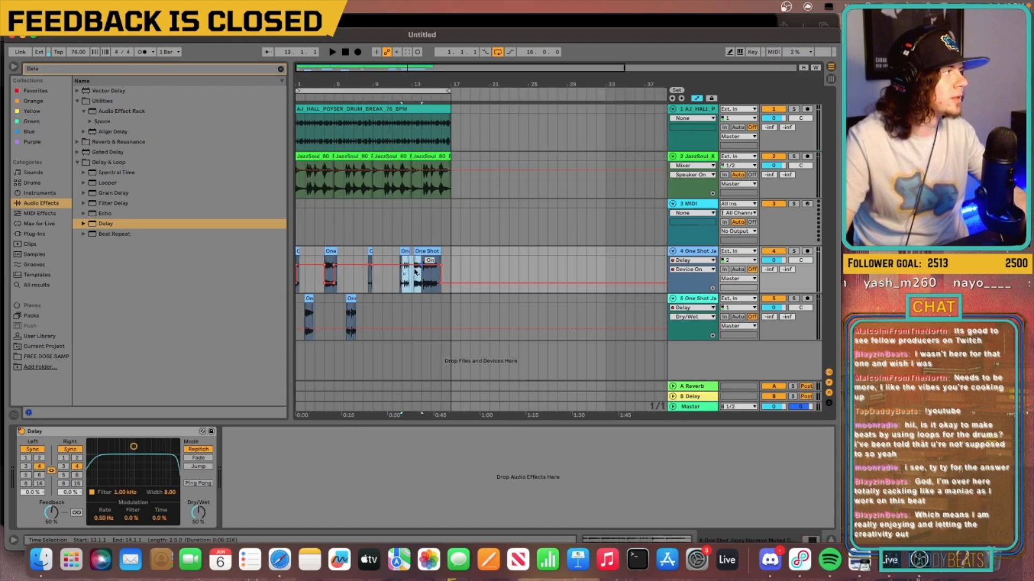
pyautogui.moveTo(393, 278); pyautogui.dragTo(555, 254)
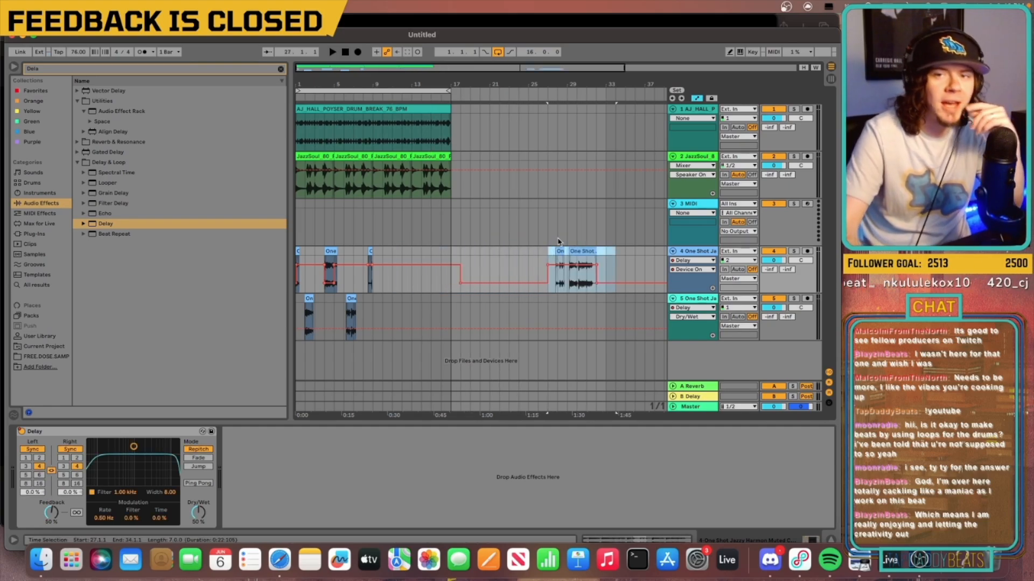
pyautogui.click(672, 99)
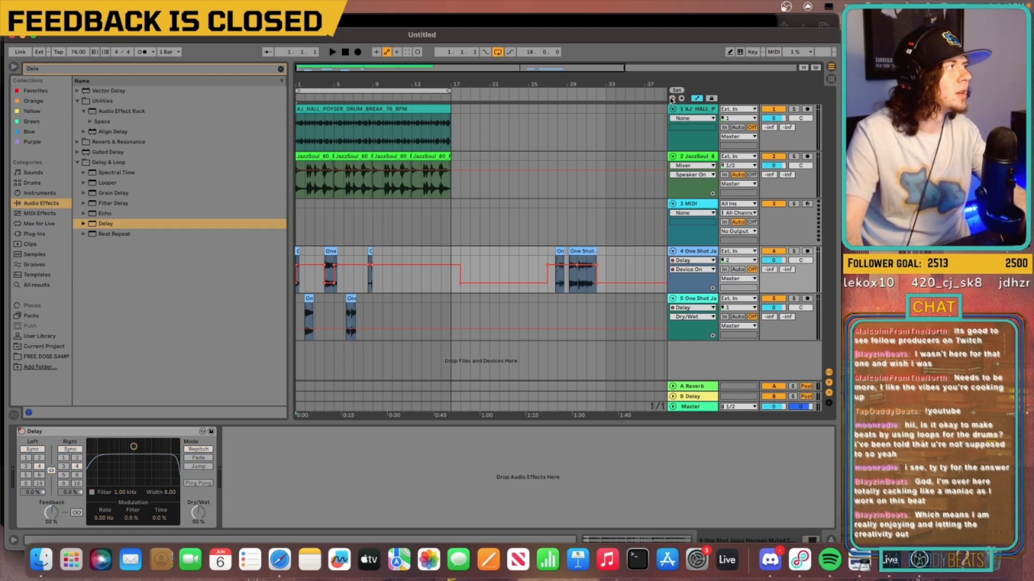
pyautogui.press('space')
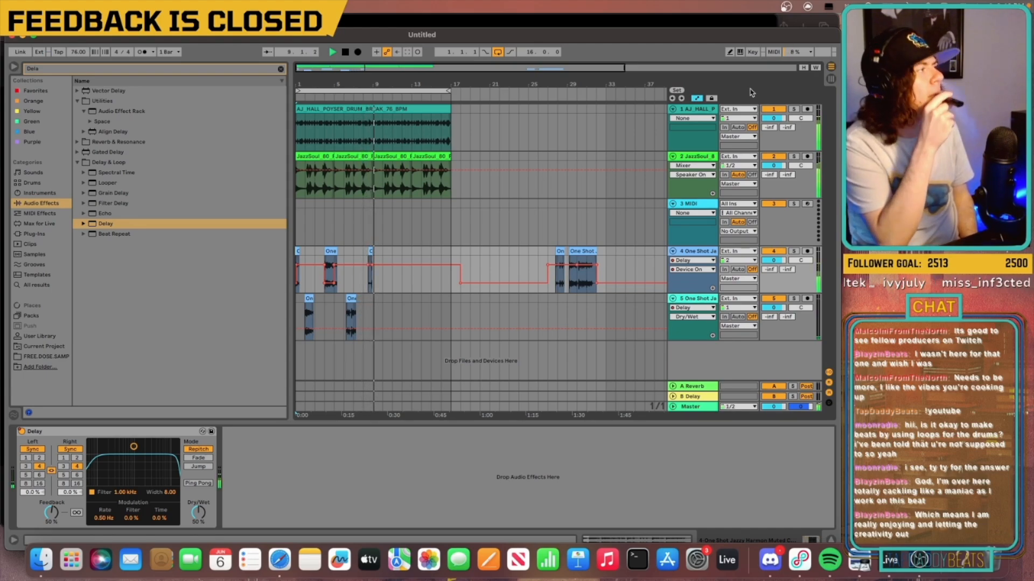
pyautogui.press('space')
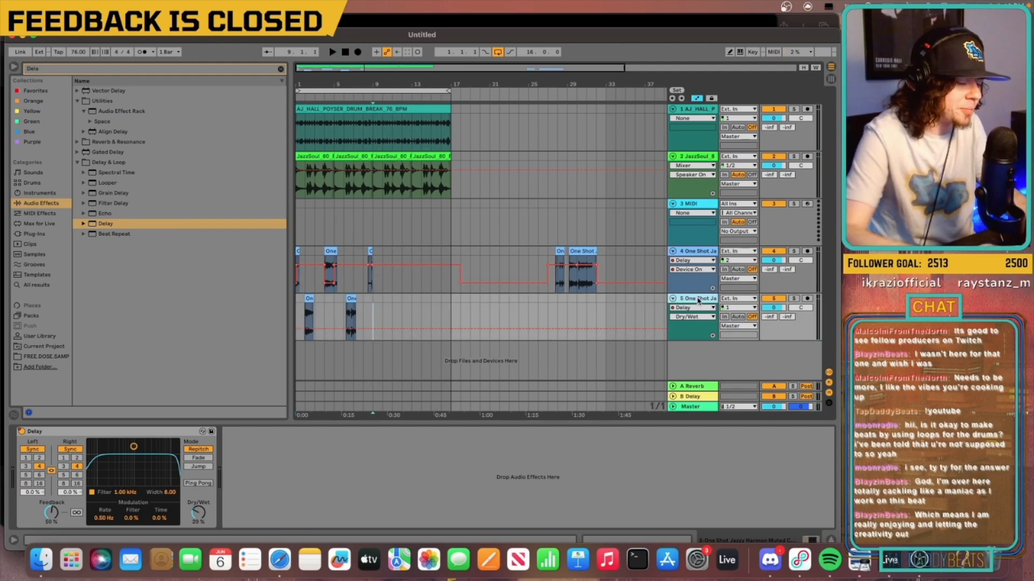
# Add a new sixth MIDI track and load the Komplete Kontrol plug-in on it
pyautogui.press('super+shift+t')
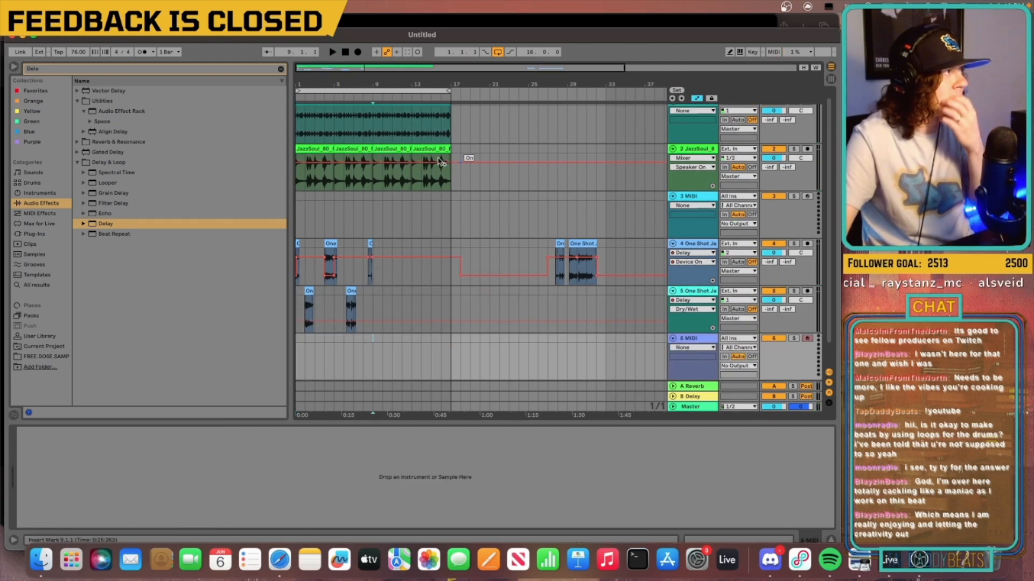
pyautogui.click(373, 184)
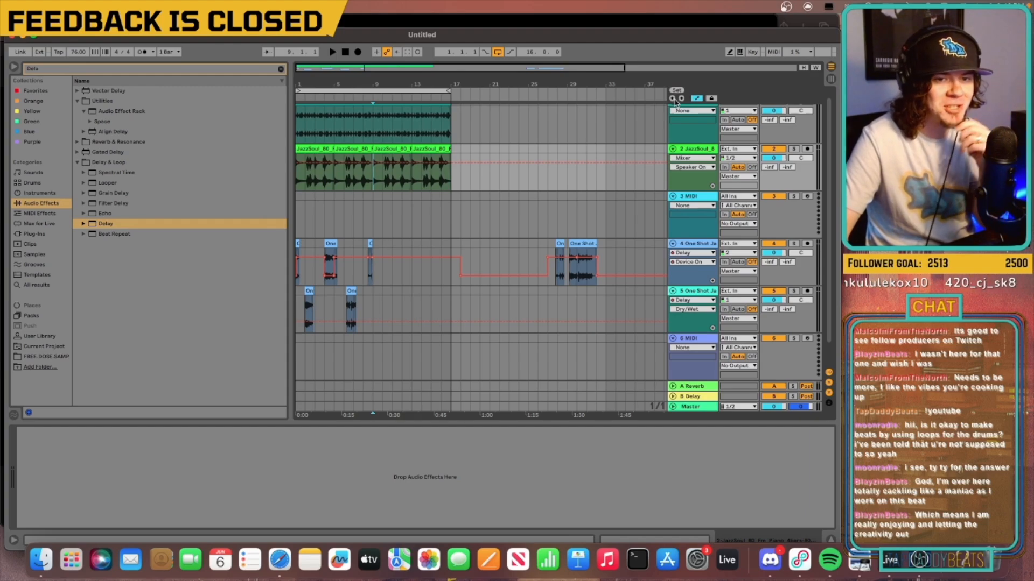
pyautogui.click(280, 69)
pyautogui.scroll(-2, 84, 258)
pyautogui.click(36, 235)
pyautogui.scroll(-8, 178, 215)
pyautogui.scroll(6, 172, 218)
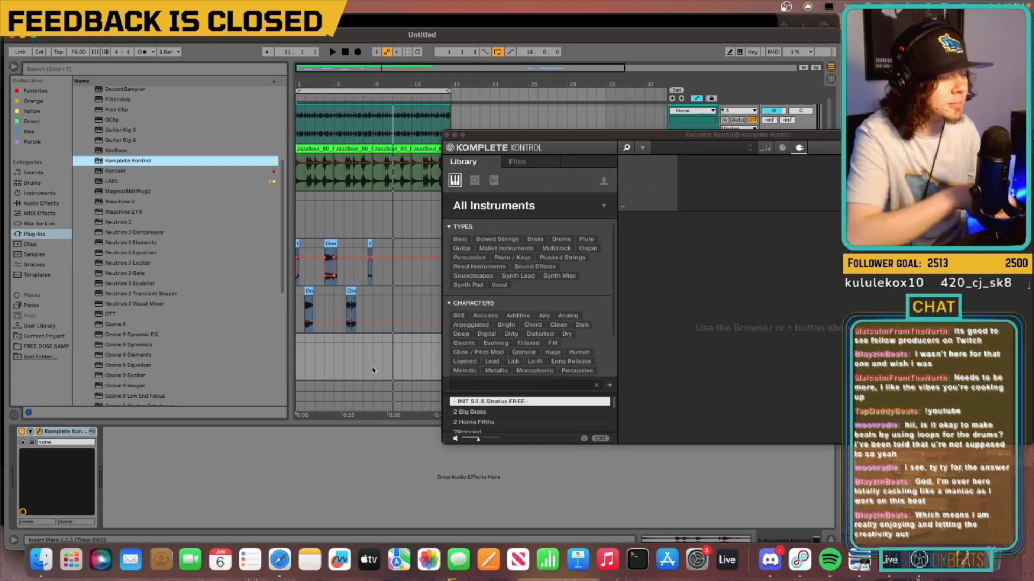
# Filter the Komplete Kontrol library to Bass and Upright, and load the Upright Bass instrument
pyautogui.click(460, 239)
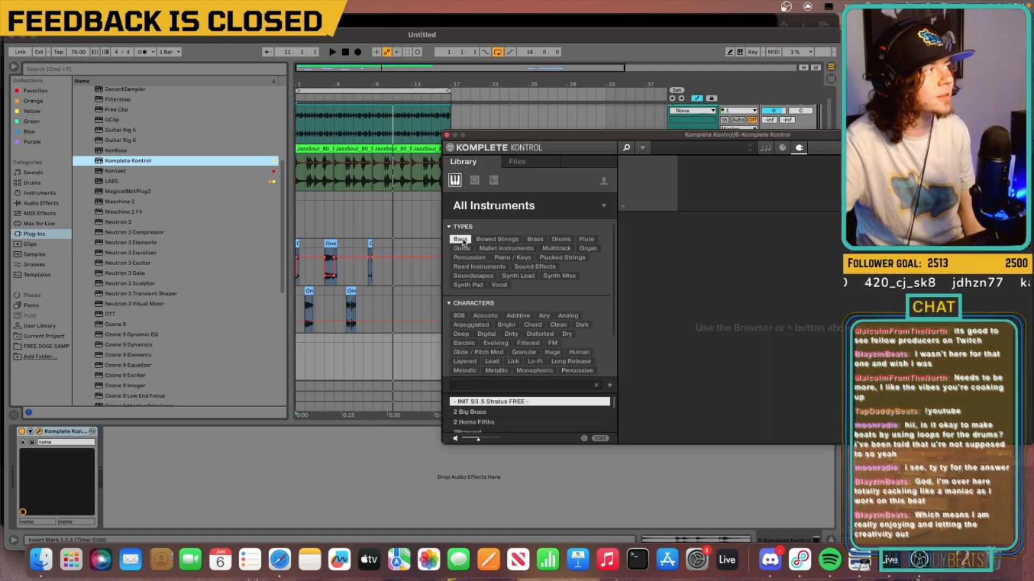
pyautogui.click(489, 308)
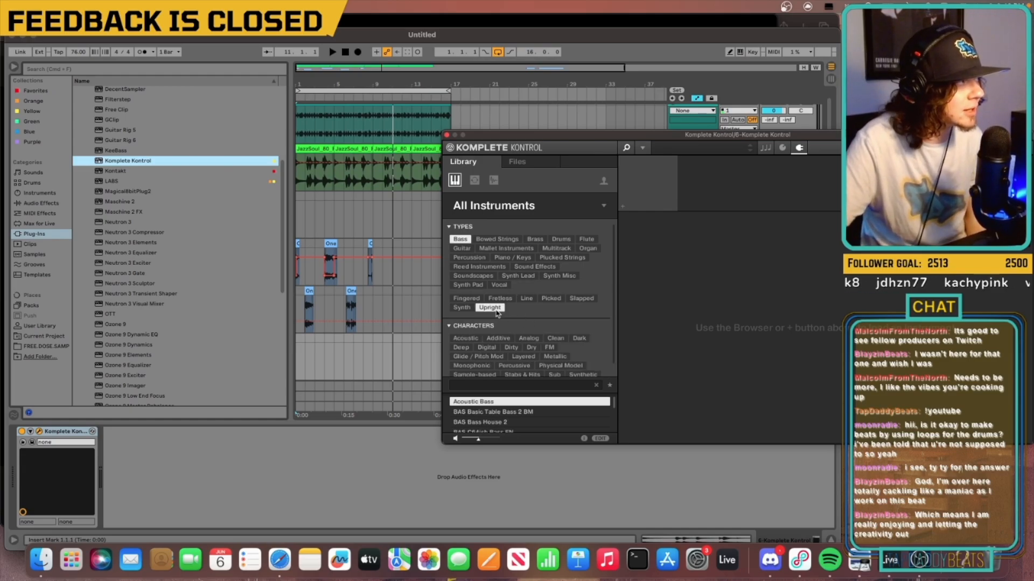
pyautogui.scroll(-5, 520, 417)
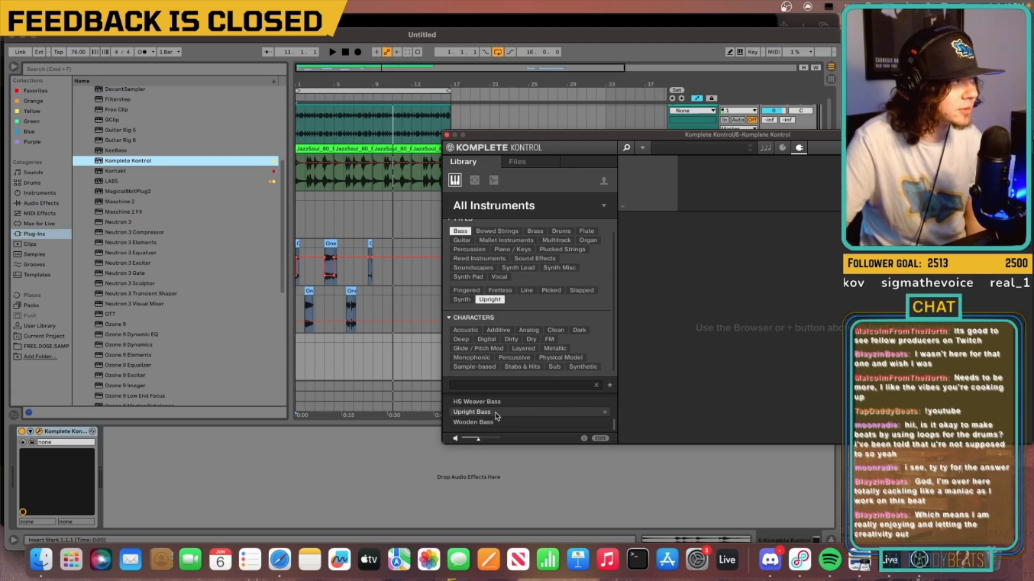
pyautogui.click(496, 413)
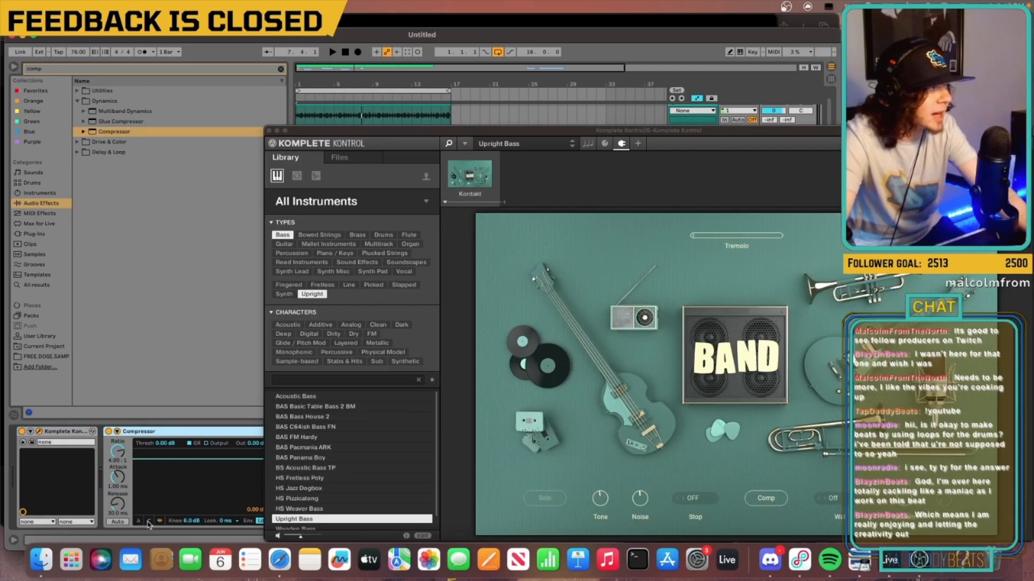
# Set the bass track's Compressor threshold to about -19 dB in the transfer curve view and enable Makeup
pyautogui.click(158, 521)
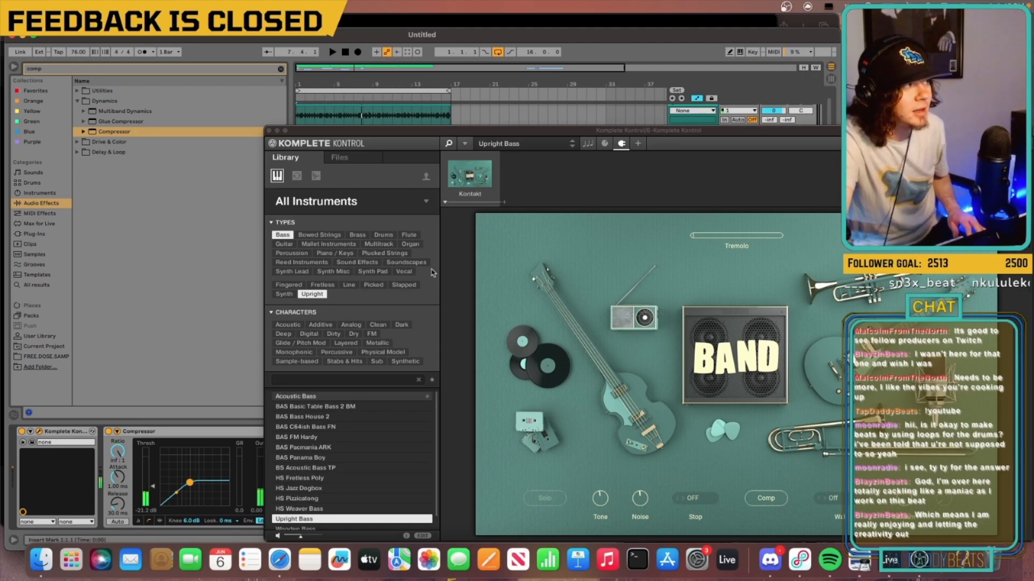
pyautogui.moveTo(422, 135); pyautogui.dragTo(563, 134)
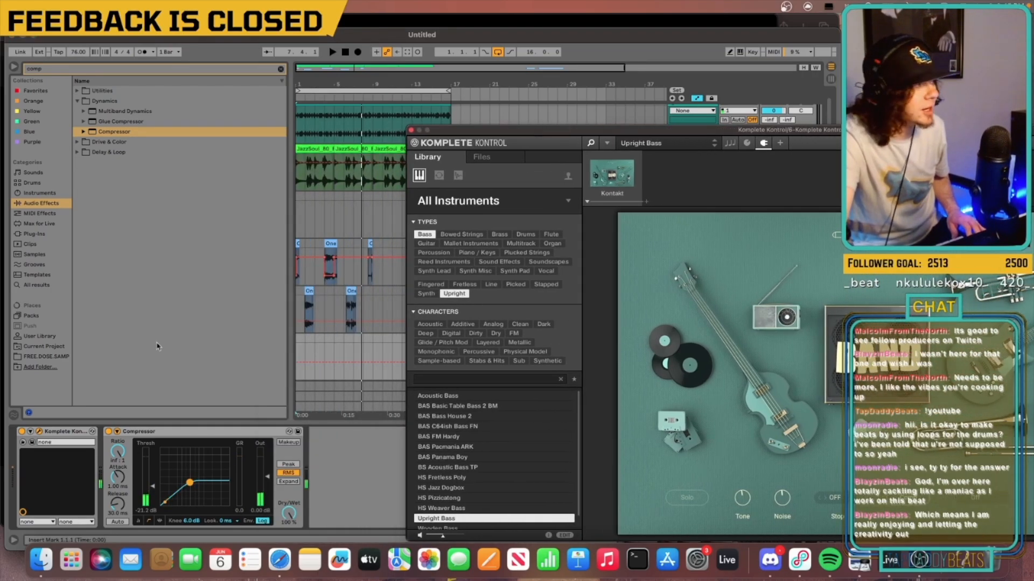
pyautogui.moveTo(189, 483); pyautogui.dragTo(194, 478)
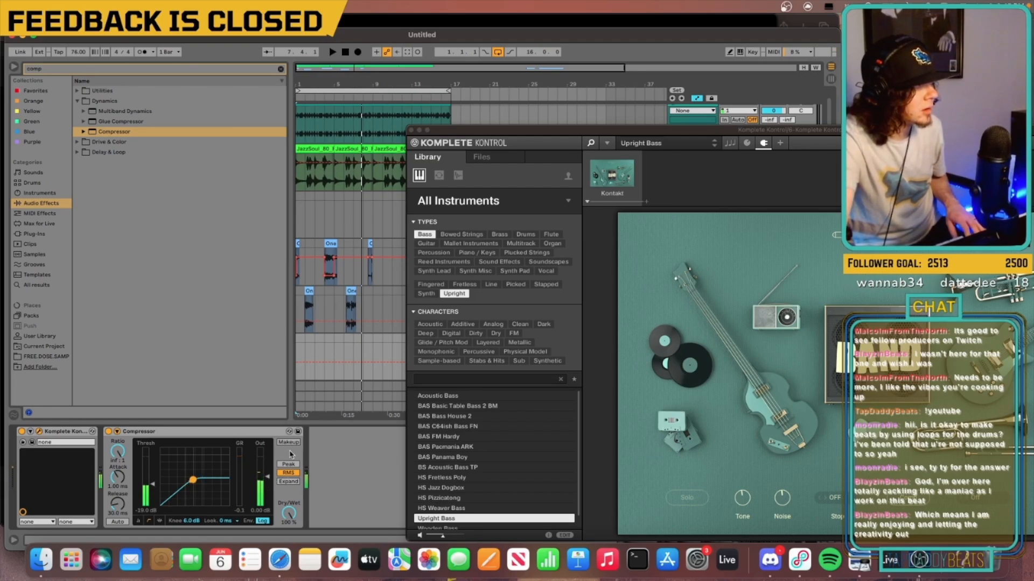
pyautogui.click(289, 444)
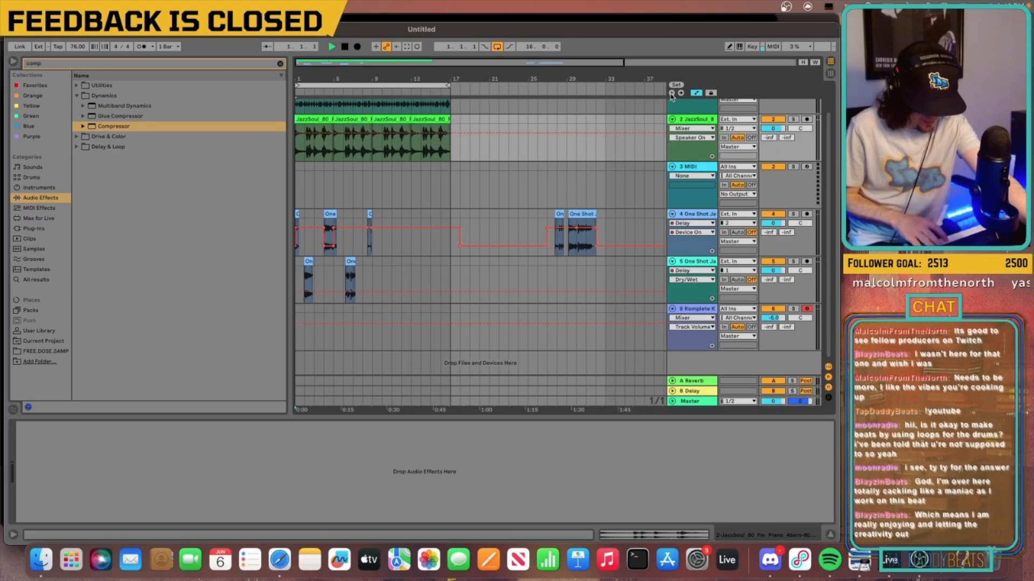
# Capture the upright bass line played over the loop as a MIDI clip and move it to bar 9
pyautogui.press('space')
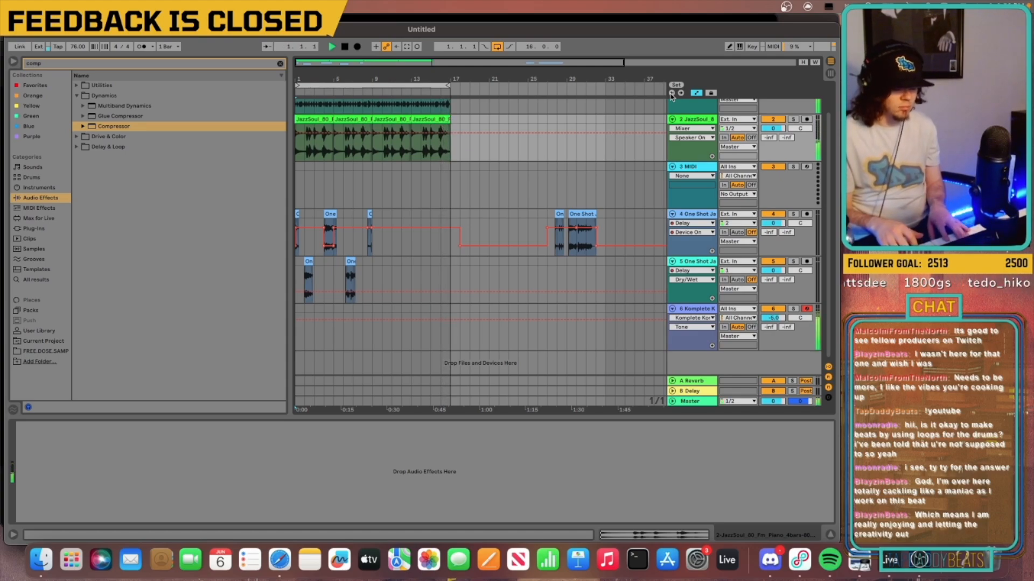
pyautogui.click(407, 48)
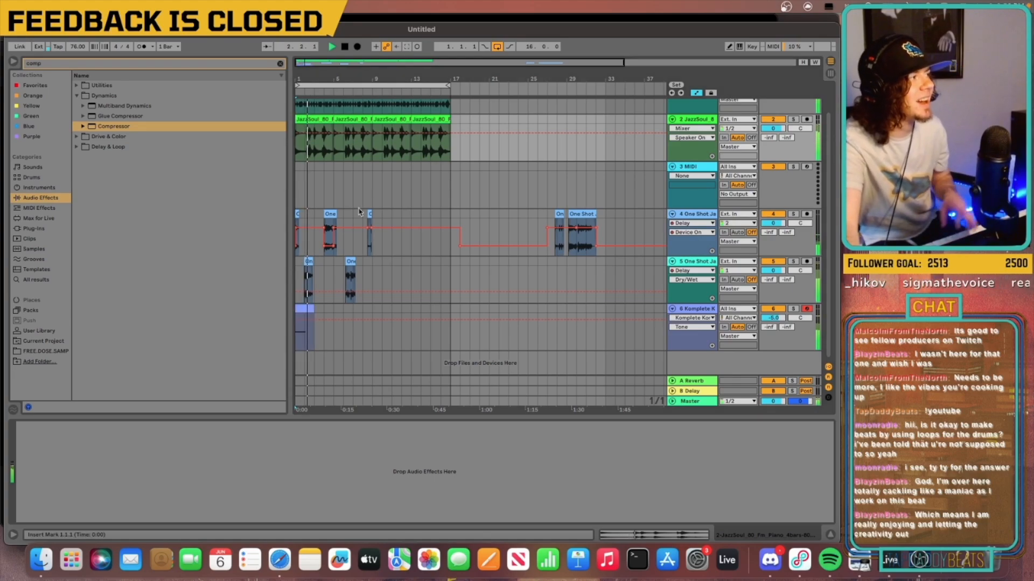
pyautogui.moveTo(312, 317); pyautogui.dragTo(375, 309)
pyautogui.press('space')
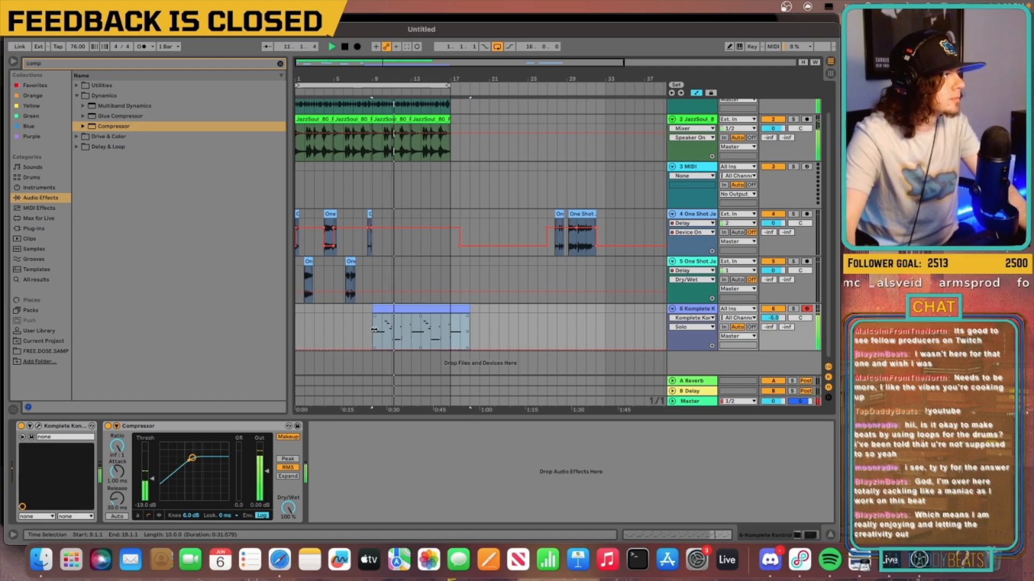
# Copy the bass take's 9.1.1 to 17.1.1 section to the start of the track and delete the leftover bass from bar 11 on
pyautogui.moveTo(369, 334); pyautogui.dragTo(450, 311)
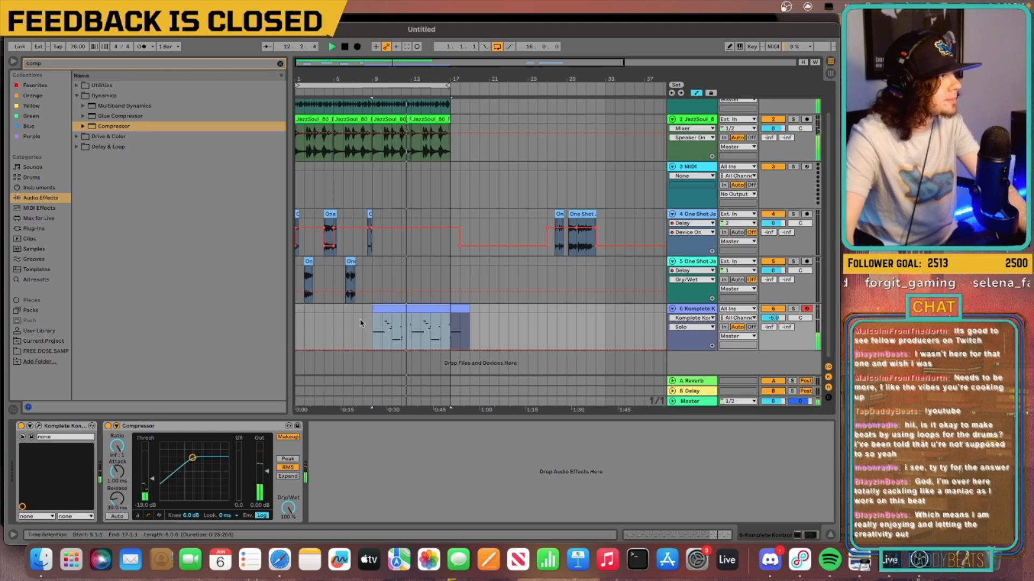
pyautogui.click(297, 330)
pyautogui.press('super+v')
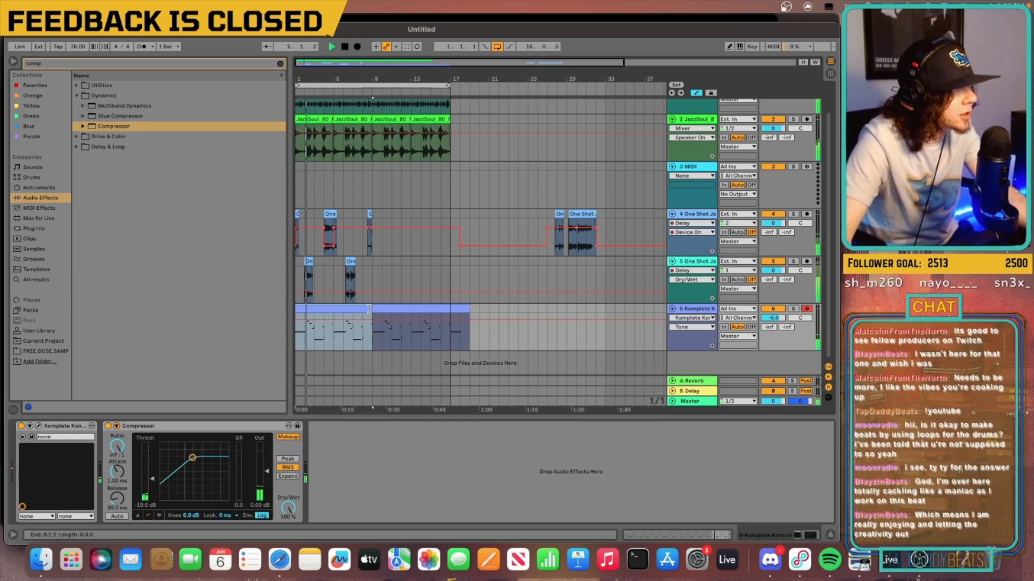
pyautogui.click(408, 309)
pyautogui.press('Delete')
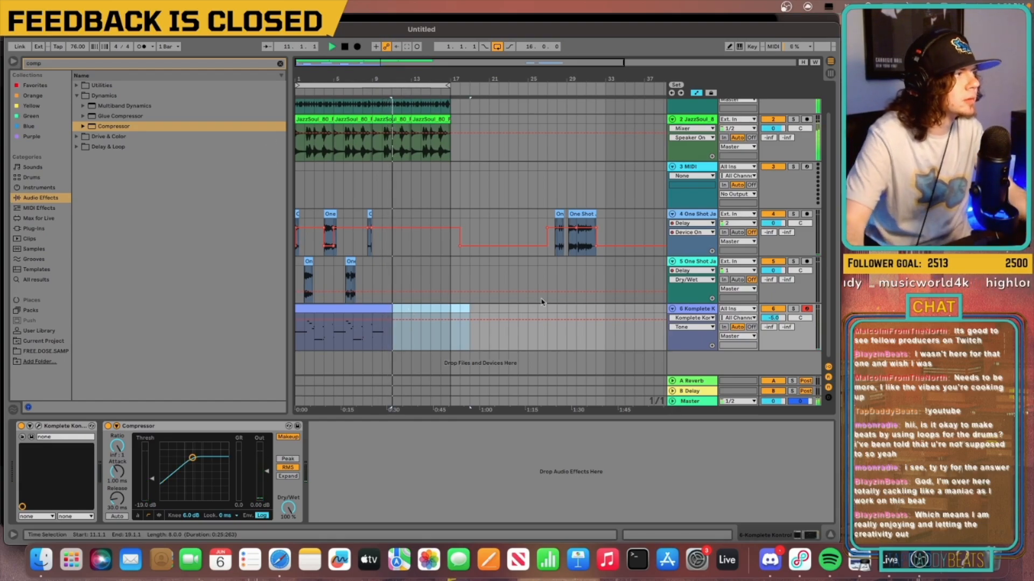
# Load the Red Tape Piano instrument in DecentSampler on a seventh track
pyautogui.click(691, 310)
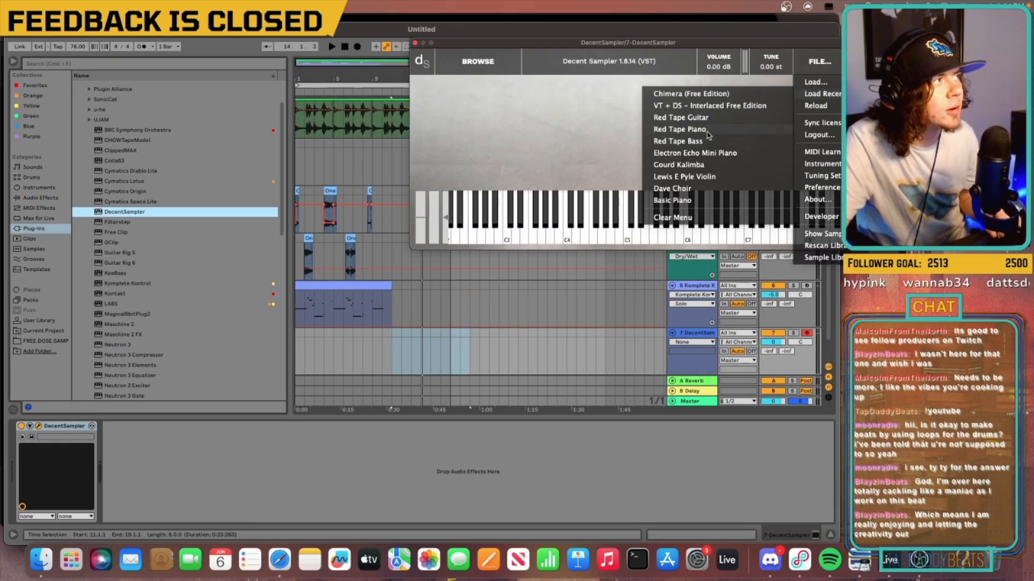
pyautogui.click(707, 132)
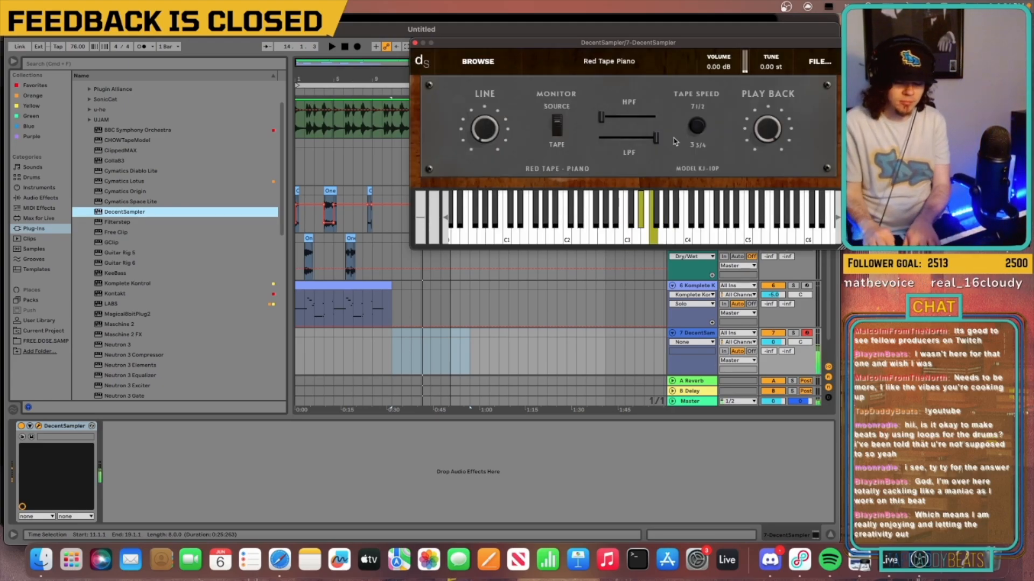
# Capture the Red Tape Piano melody played over the loop as a MIDI clip, move it to bar 9 and open its notes
pyautogui.click(372, 353)
pyautogui.press('space')
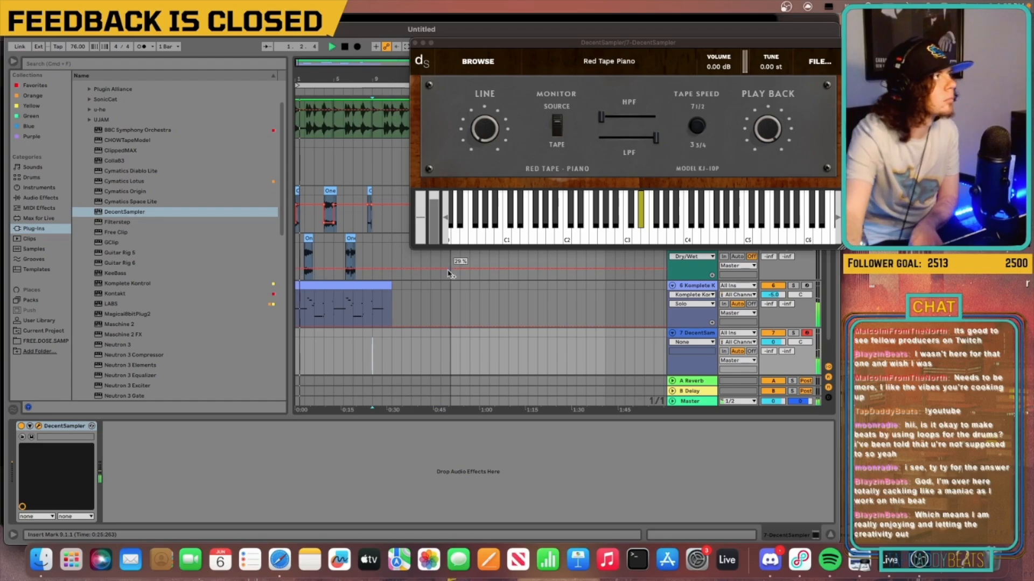
pyautogui.moveTo(478, 43); pyautogui.dragTo(632, 267)
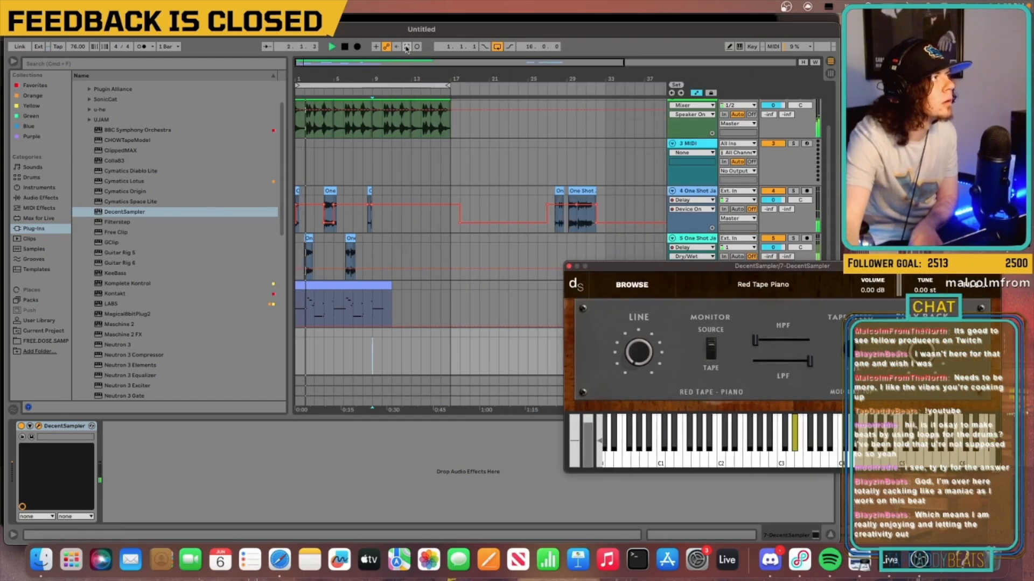
pyautogui.click(407, 47)
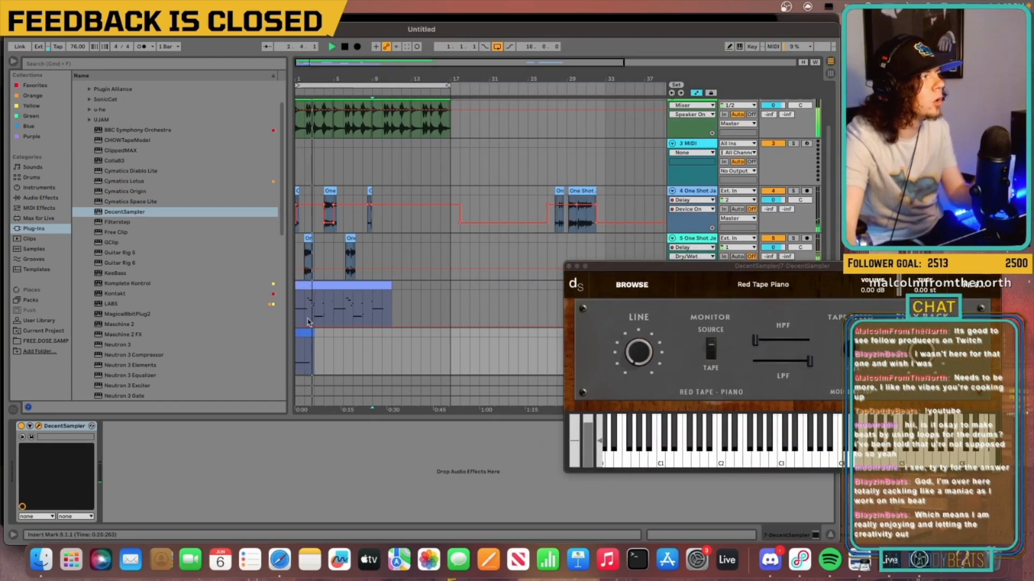
pyautogui.press('space')
pyautogui.moveTo(303, 331); pyautogui.dragTo(373, 332)
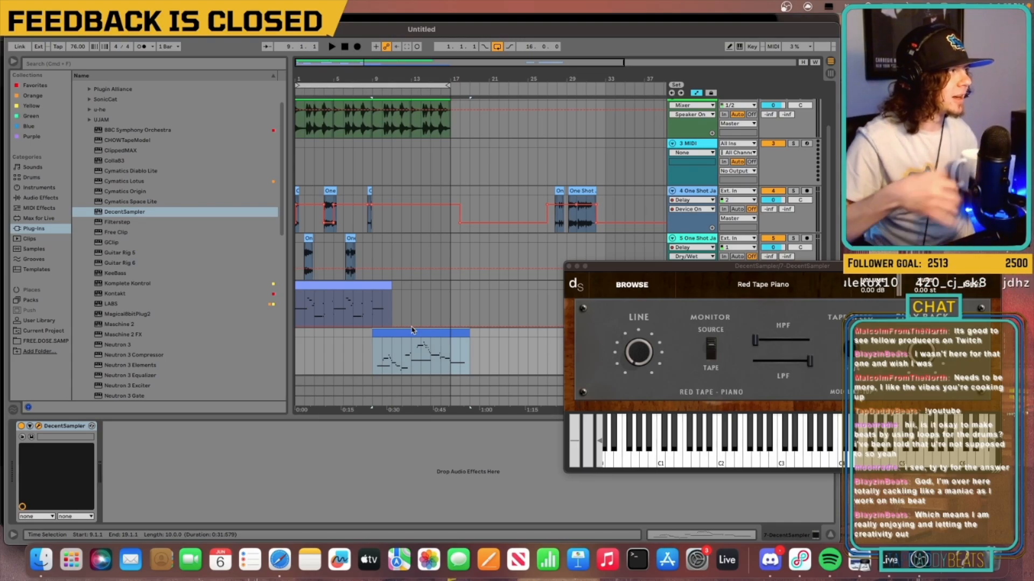
pyautogui.doubleClick(412, 330)
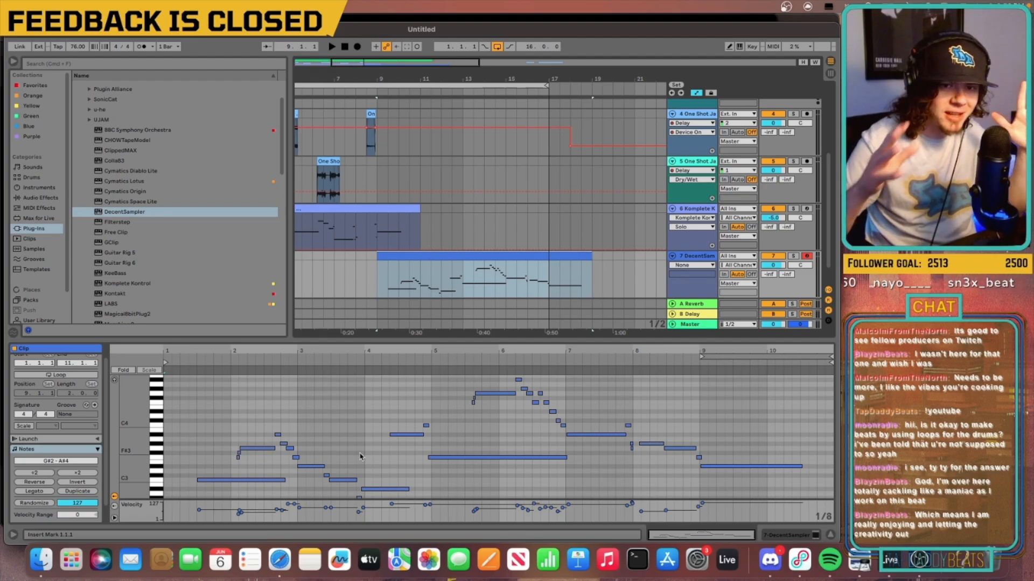
# Add the OTT plug-in after DecentSampler on the piano track and set its Upward amount to 0 %
pyautogui.press('space')
pyautogui.click(70, 67)
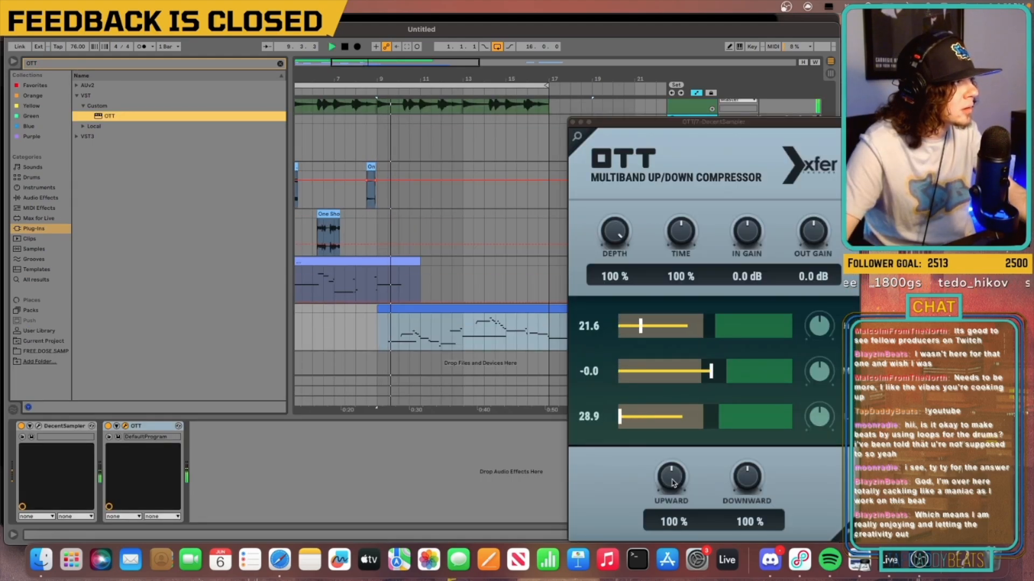
pyautogui.moveTo(672, 483); pyautogui.dragTo(670, 534)
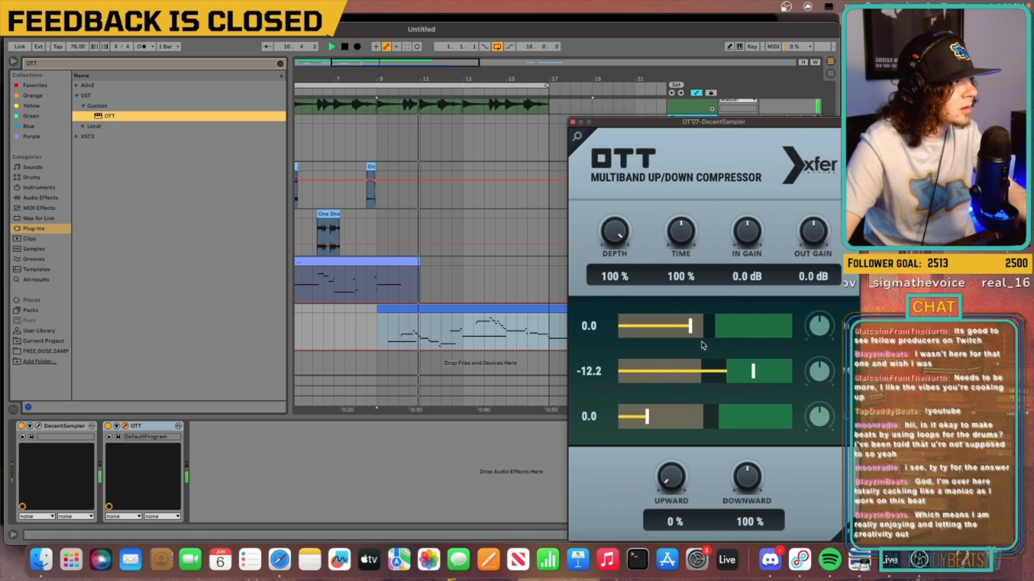
# Raise the thresholds of OTT's high and mid bands during playback of the piano melody
pyautogui.moveTo(727, 327); pyautogui.dragTo(748, 332)
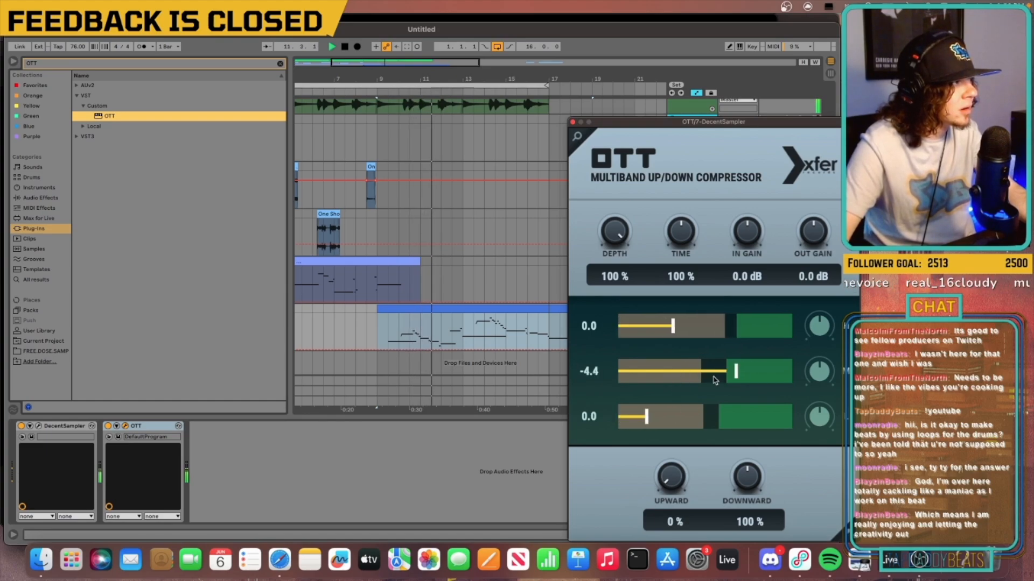
pyautogui.moveTo(748, 332); pyautogui.dragTo(761, 338)
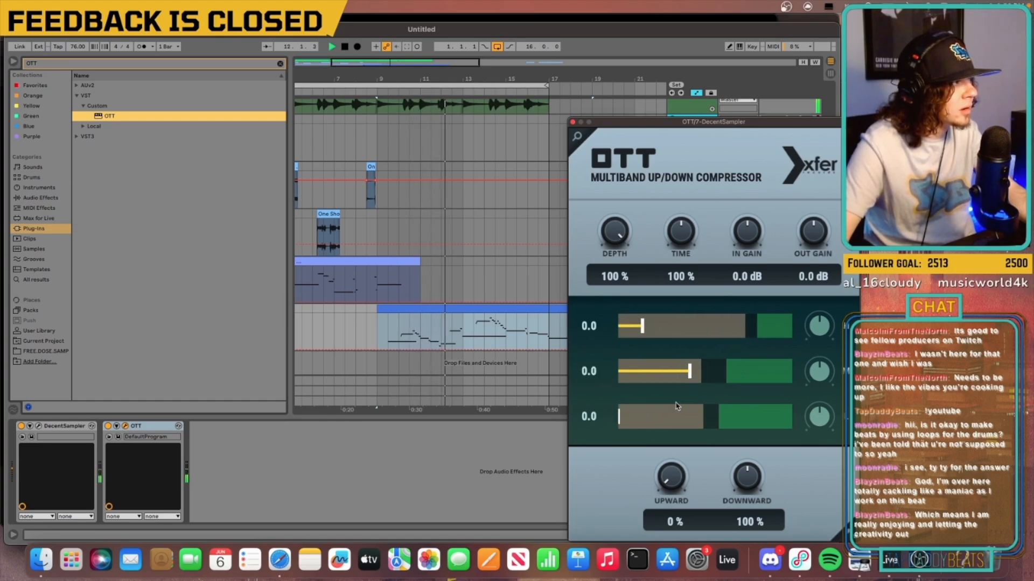
pyautogui.moveTo(708, 375); pyautogui.dragTo(720, 375)
pyautogui.moveTo(750, 336); pyautogui.dragTo(750, 336)
pyautogui.moveTo(731, 371)
pyautogui.mouseDown()
pyautogui.moveTo(741, 372)
pyautogui.moveTo(731, 372)
pyautogui.mouseUp()
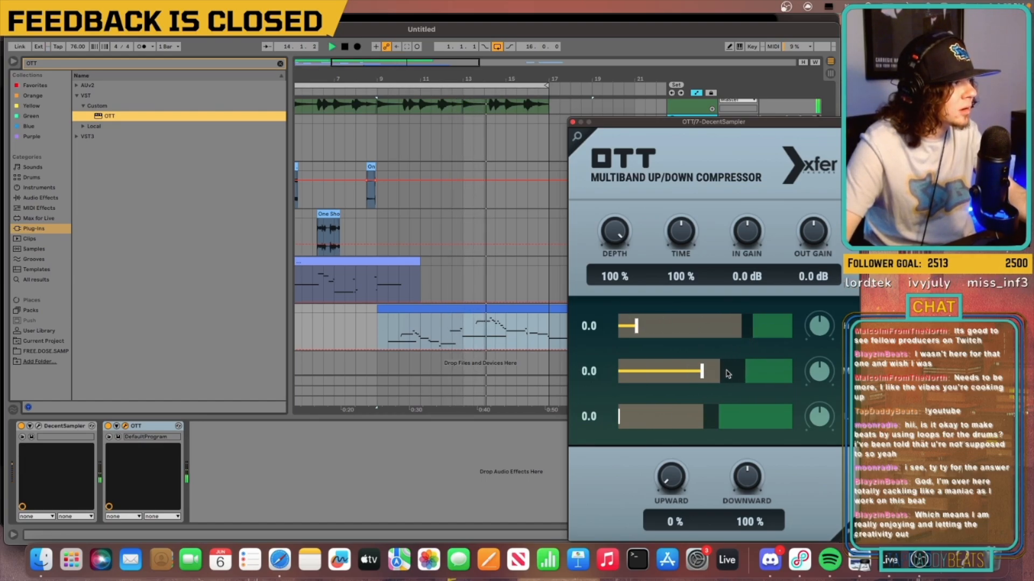
# Lower the overall Depth of OTT on the piano track
pyautogui.moveTo(617, 236); pyautogui.dragTo(617, 252)
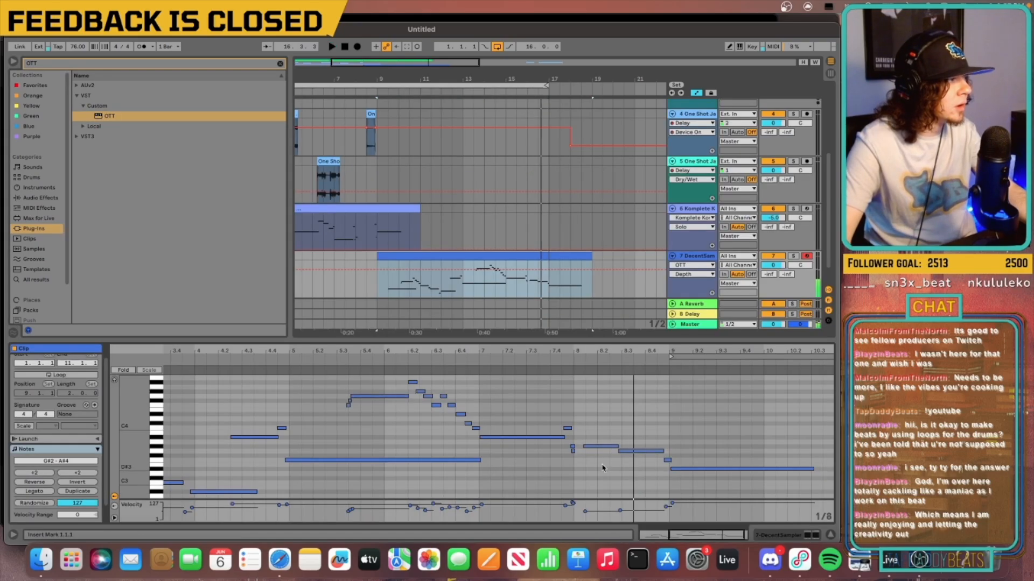
# Delete the short G3–C4 notes around the start of bar 8 in the piano clip
pyautogui.click(627, 451)
pyautogui.moveTo(601, 464); pyautogui.dragTo(568, 424)
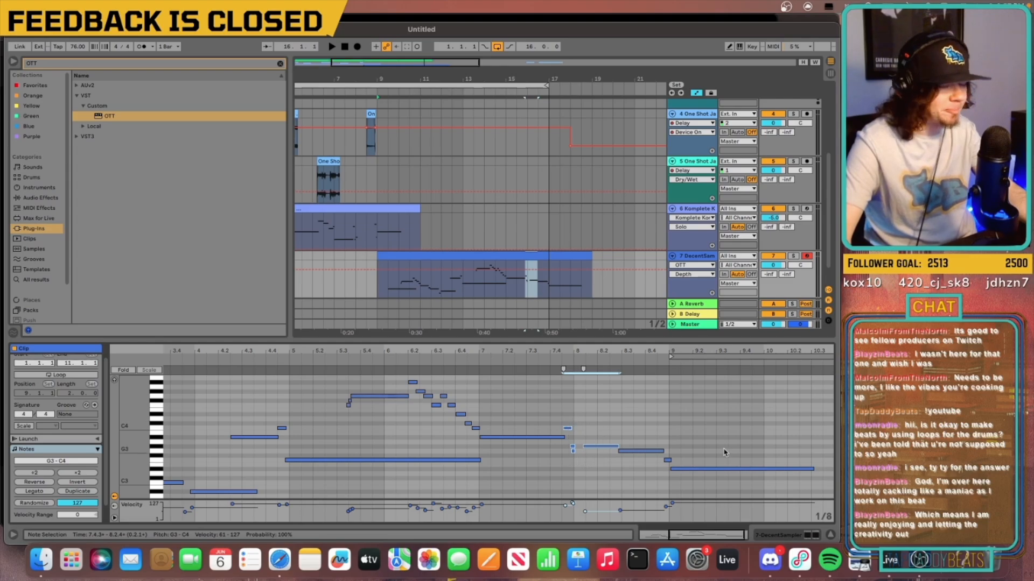
pyautogui.press('Delete')
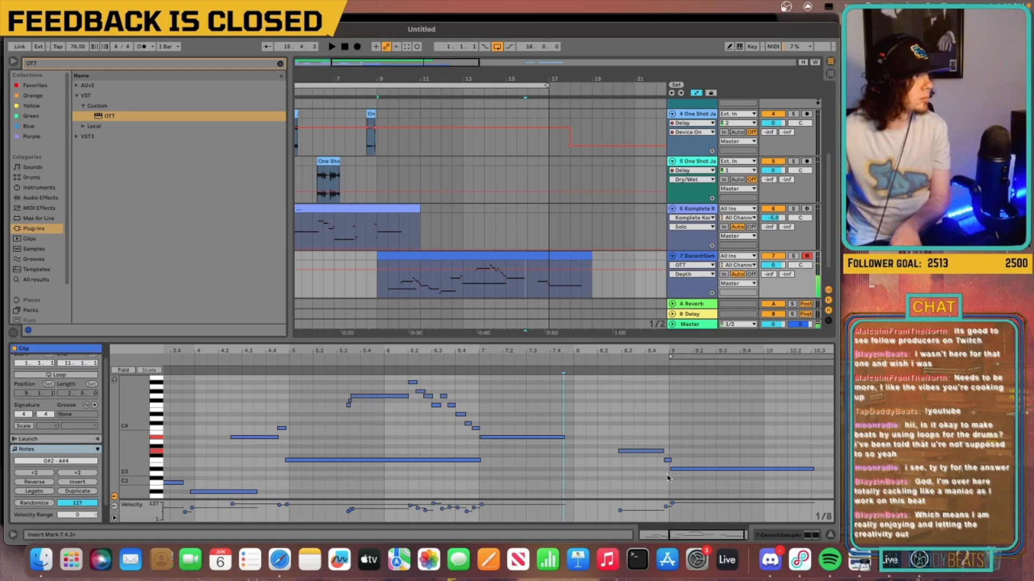
# Draw replacement A#4 and C#4 notes just before bar 8 in the piano clip
pyautogui.scroll(1, 614, 426)
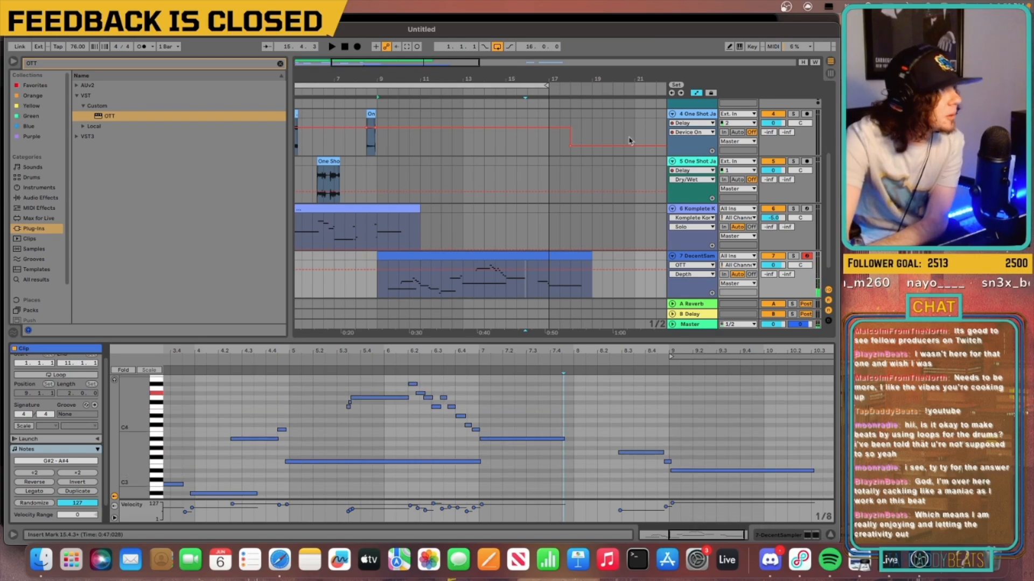
pyautogui.click(729, 46)
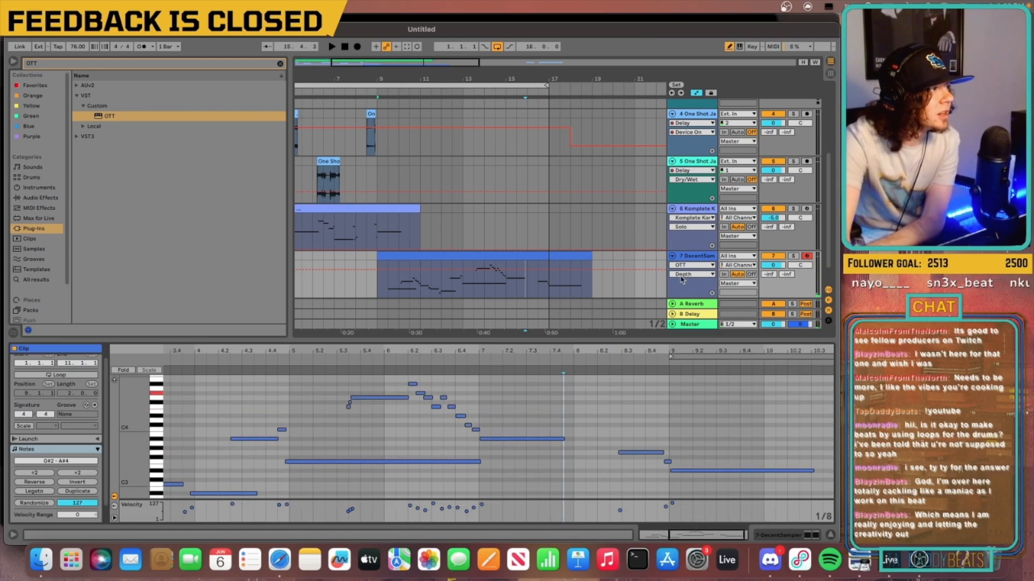
pyautogui.click(568, 382)
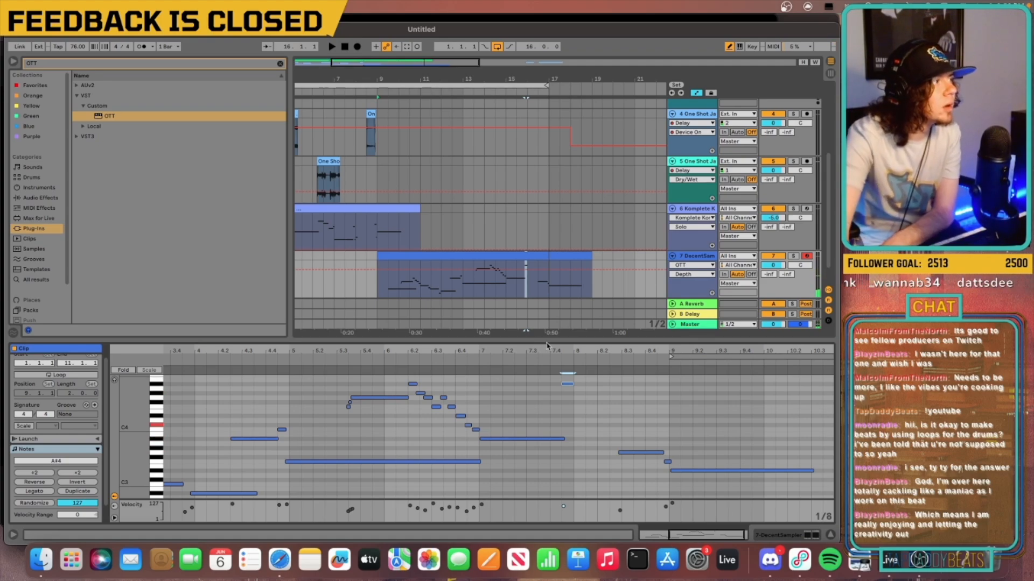
pyautogui.click(578, 425)
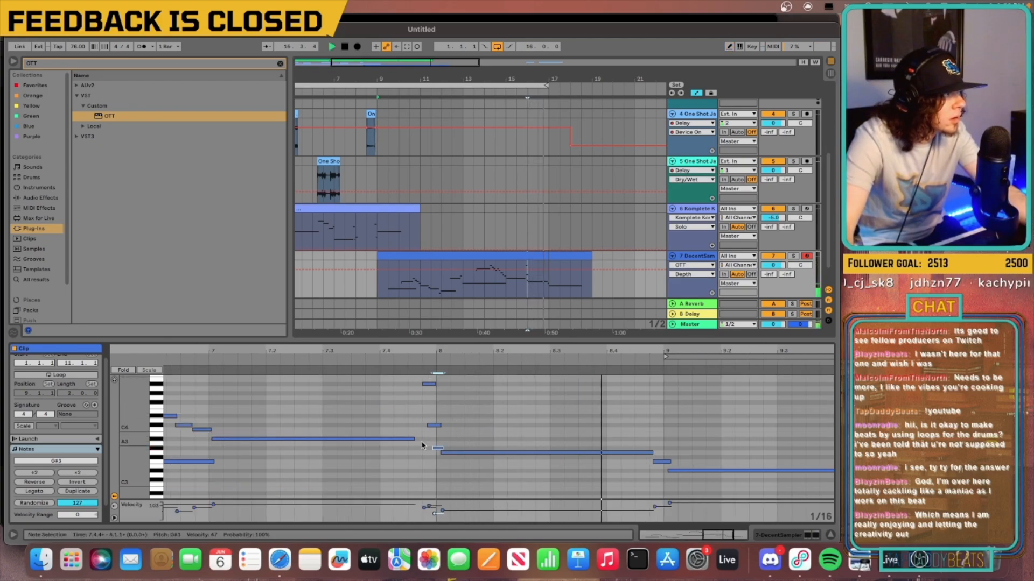
# Play back the arrangement with the piano melody from bar 9 to check the redrawn notes
pyautogui.click(536, 204)
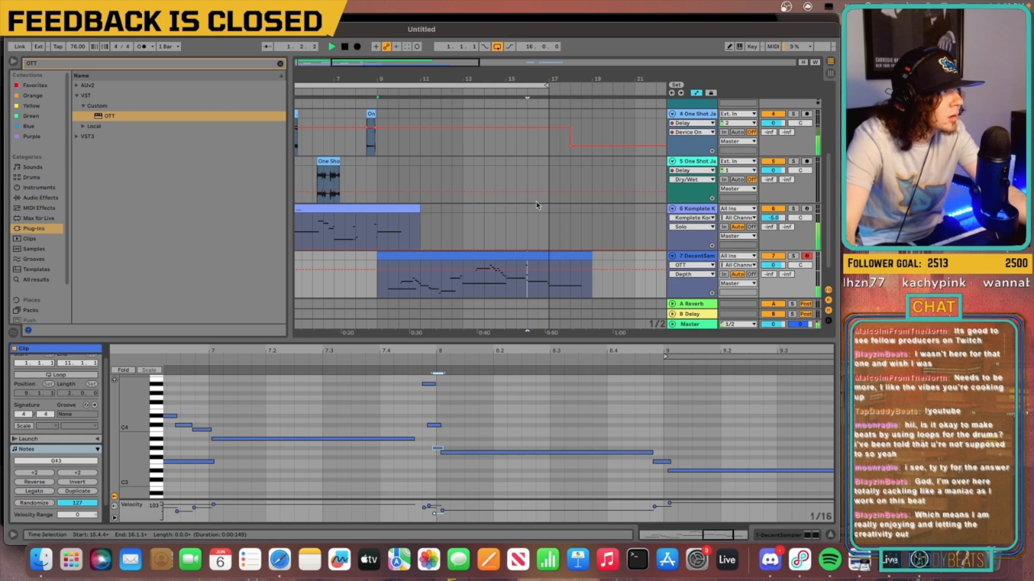
pyautogui.click(382, 289)
pyautogui.press('space')
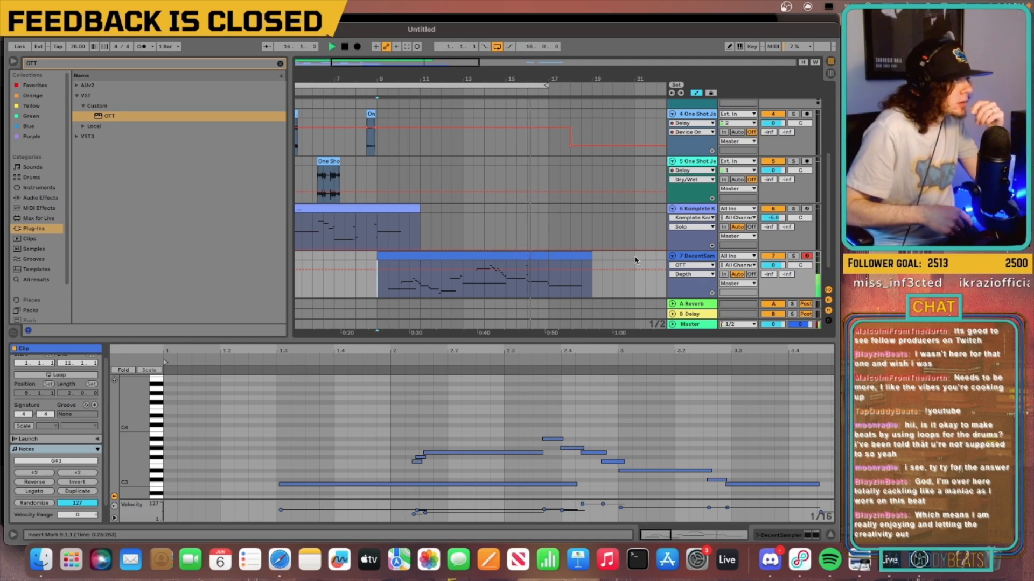
pyautogui.press('space')
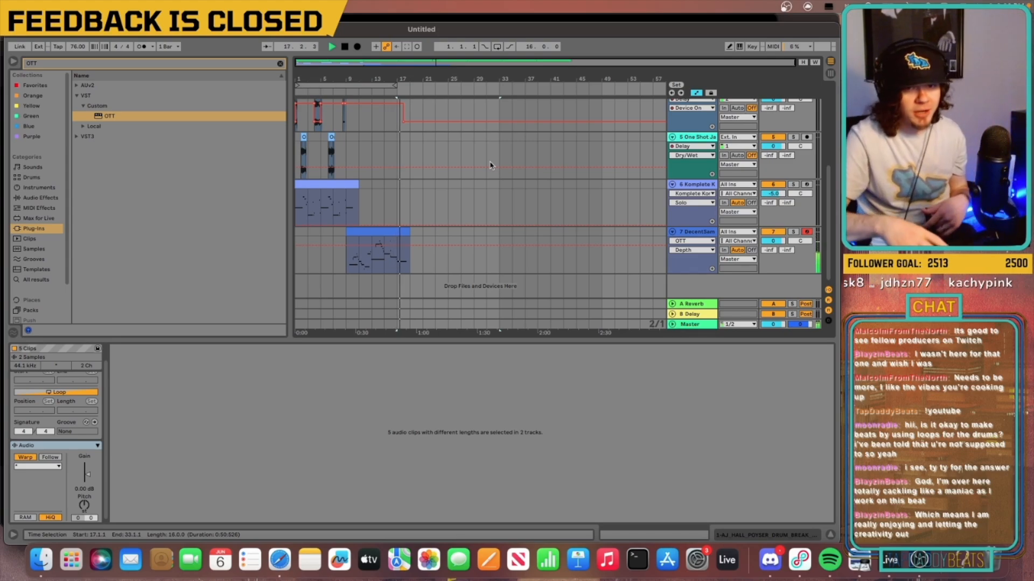
# Paste the bass clip at bar 17 on the Komplete Kontrol track and extend its start back to 16.4.1
pyautogui.press('super+v')
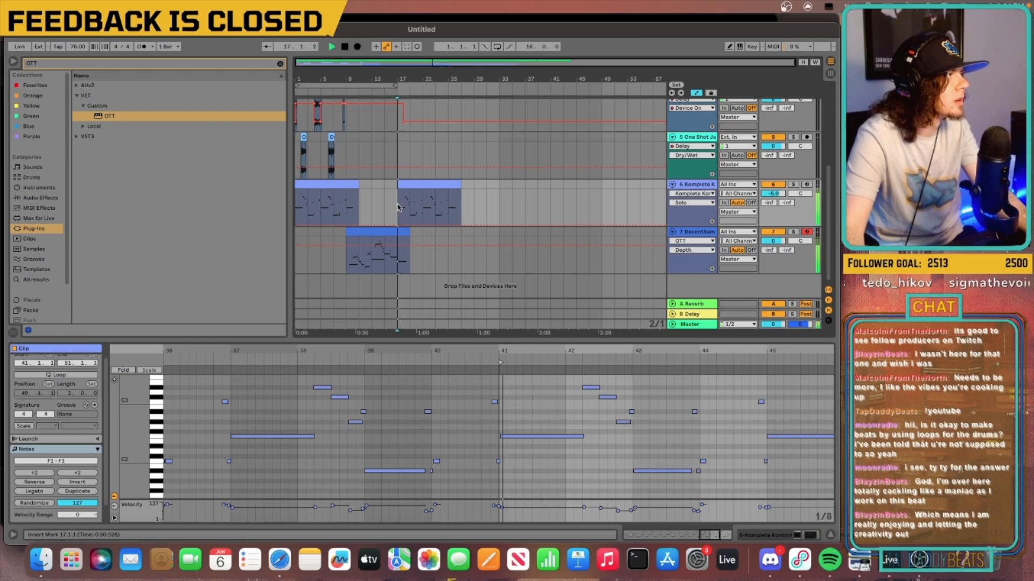
pyautogui.moveTo(358, 61); pyautogui.dragTo(427, 99)
pyautogui.press('space')
pyautogui.moveTo(450, 180); pyautogui.dragTo(441, 180)
pyautogui.click(442, 90)
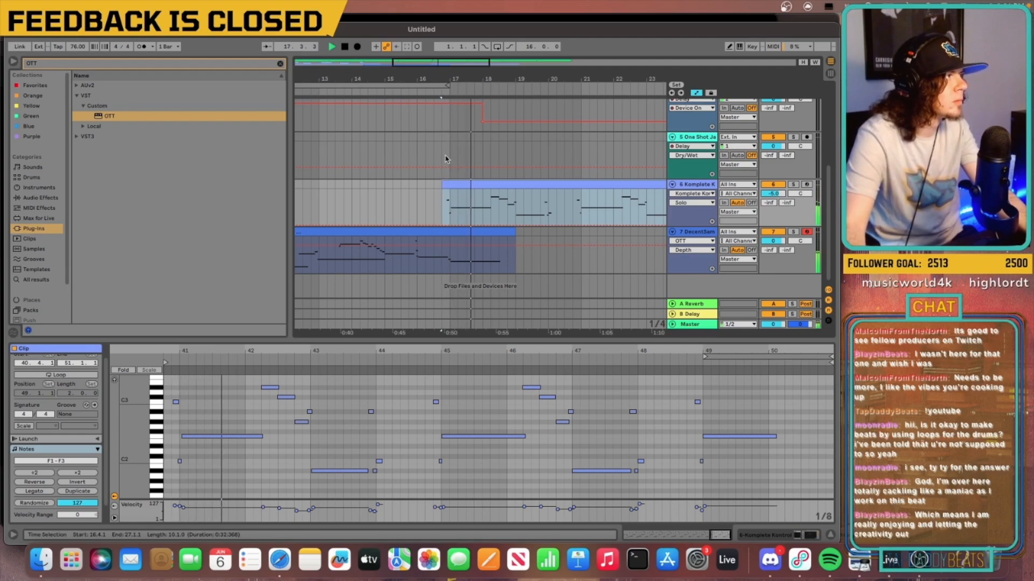
pyautogui.scroll(-4, 503, 173)
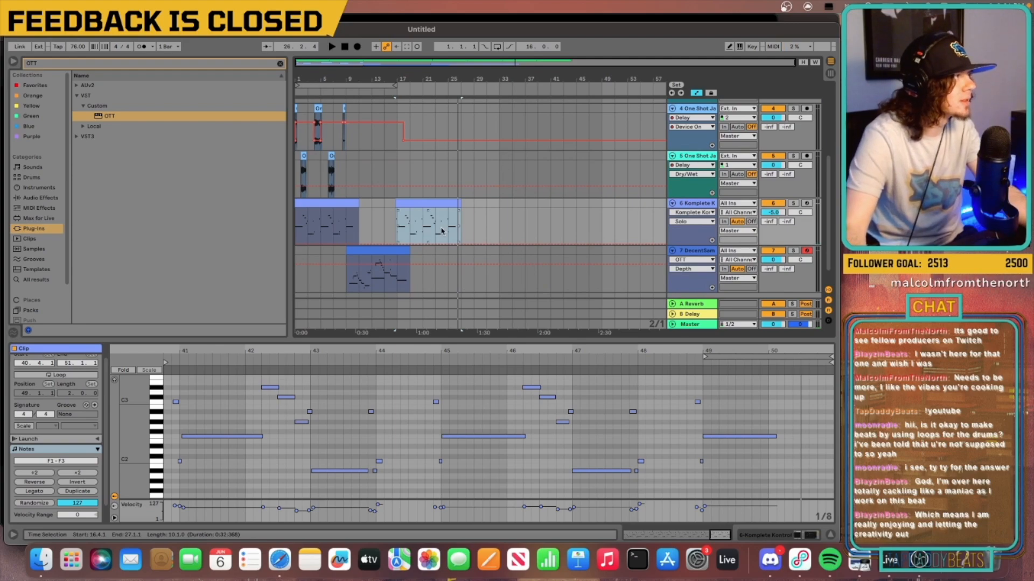
pyautogui.scroll(-1, 457, 228)
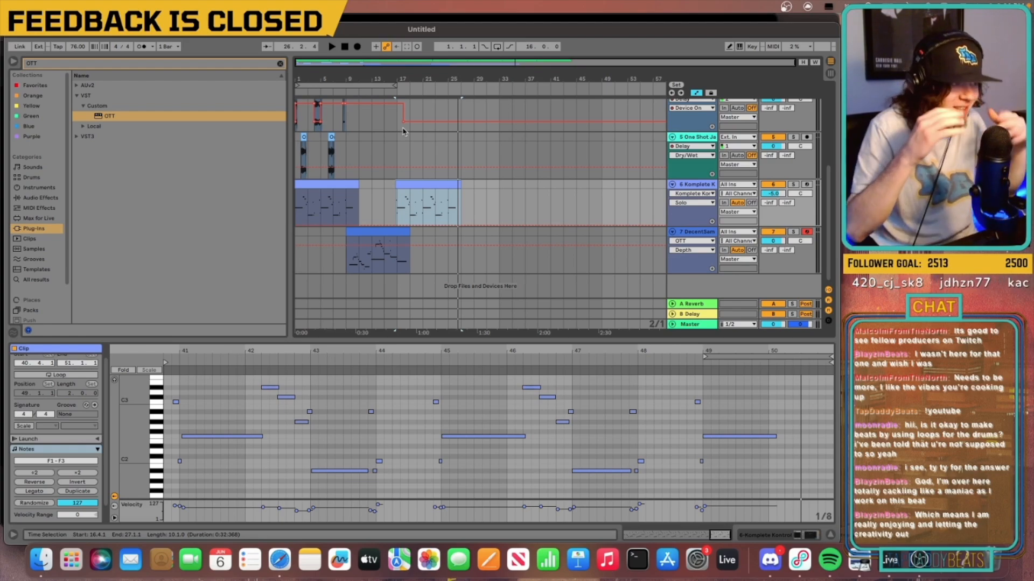
# Open the piano clip at its middle and play through to its ending to judge the last phrase
pyautogui.click(379, 253)
pyautogui.press('space')
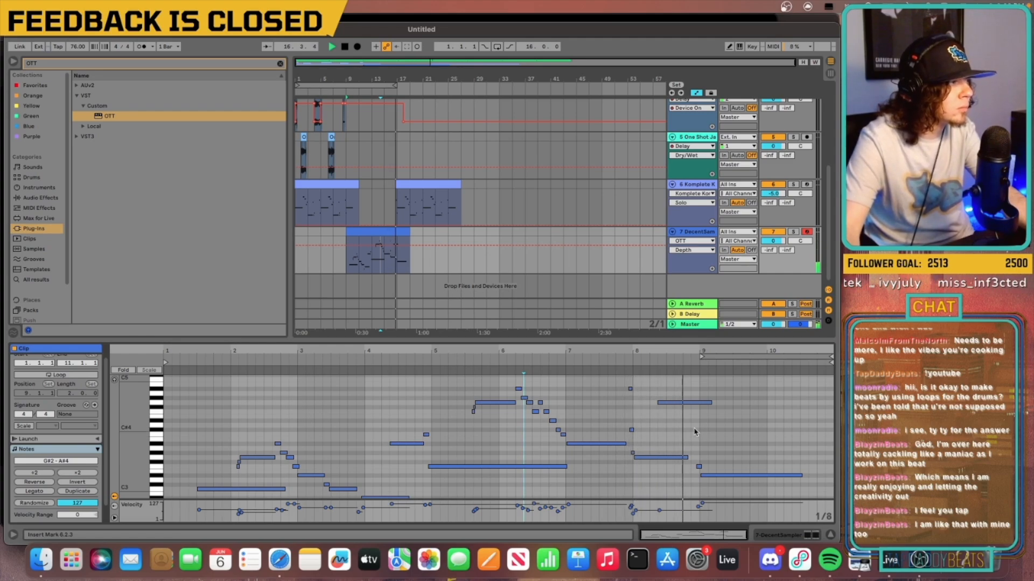
pyautogui.press('space')
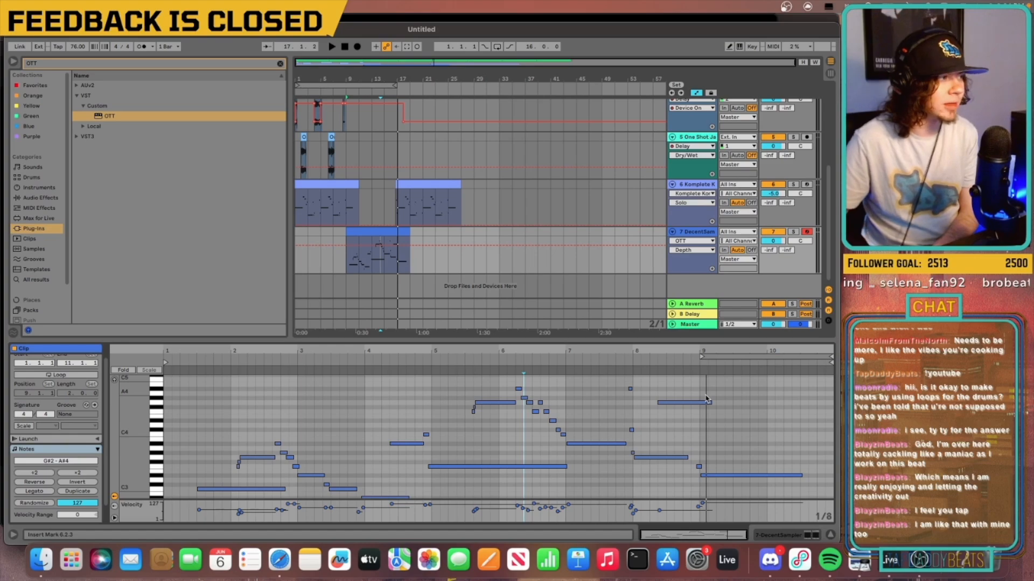
# Draw a descending run of D#4, C#4, C4 and G3 from the end of bar 8 into bar 9 of the piano clip
pyautogui.press('b')
pyautogui.click(687, 420)
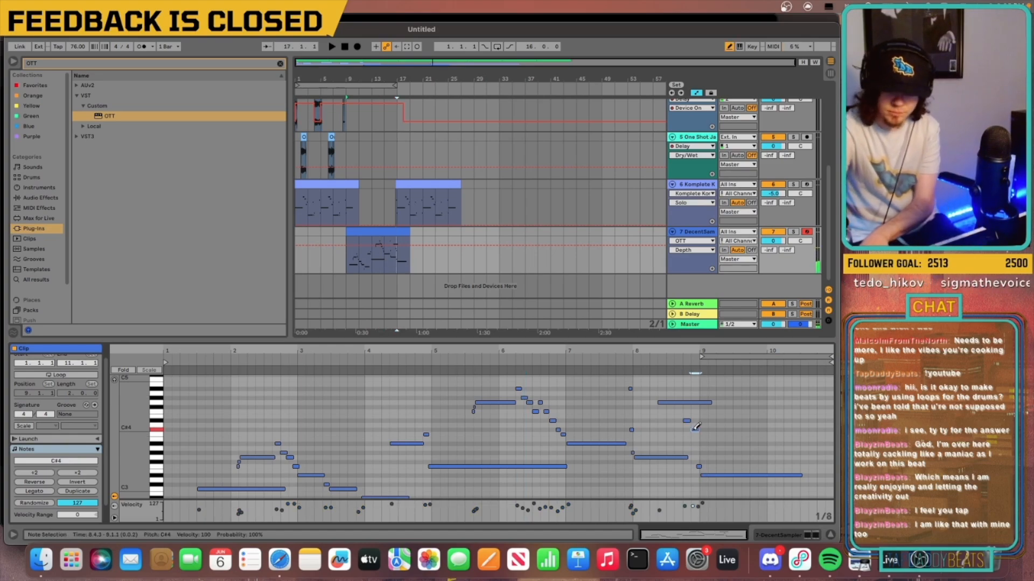
pyautogui.click(704, 435)
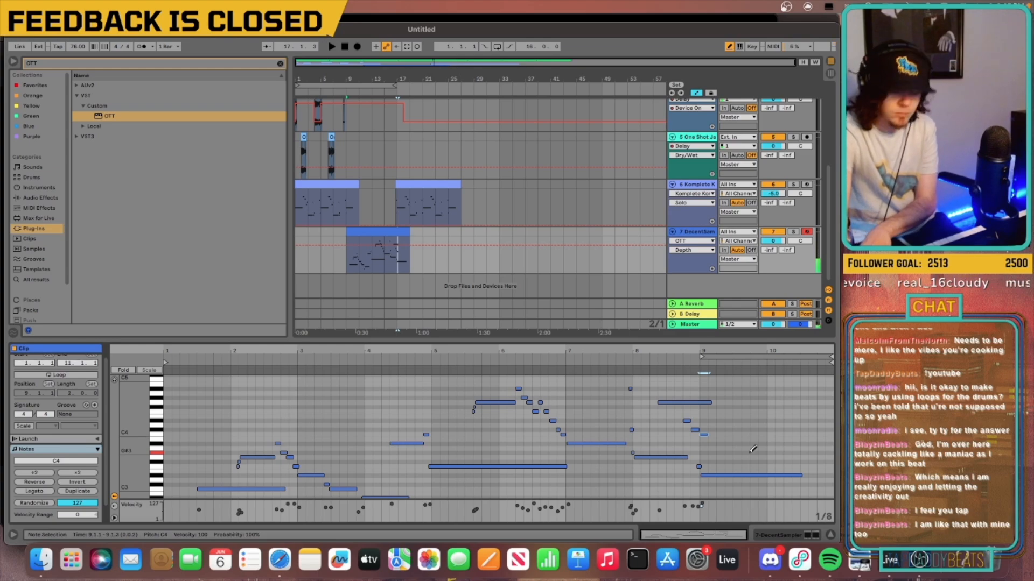
pyautogui.click(713, 453)
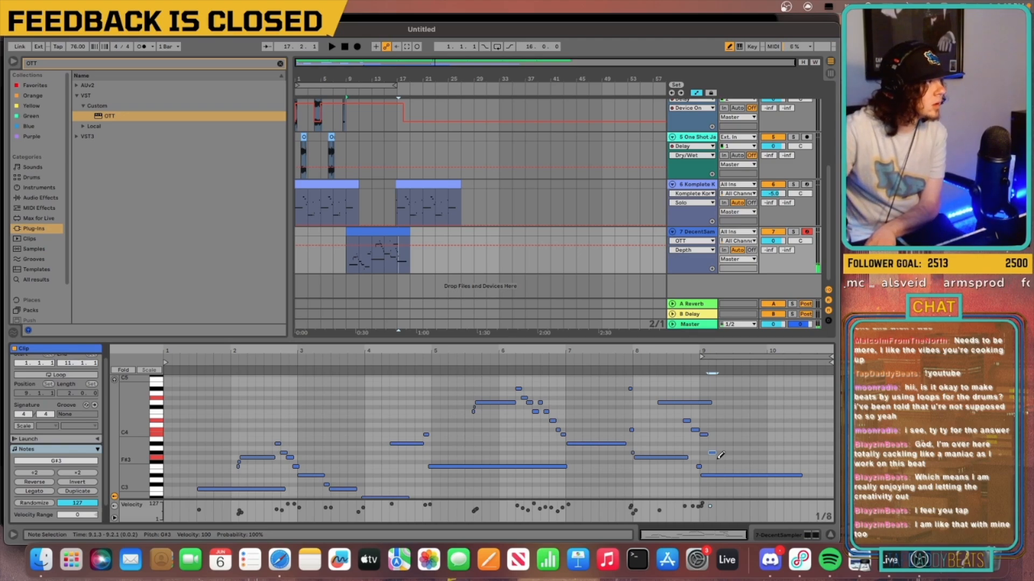
pyautogui.click(713, 453)
pyautogui.click(713, 458)
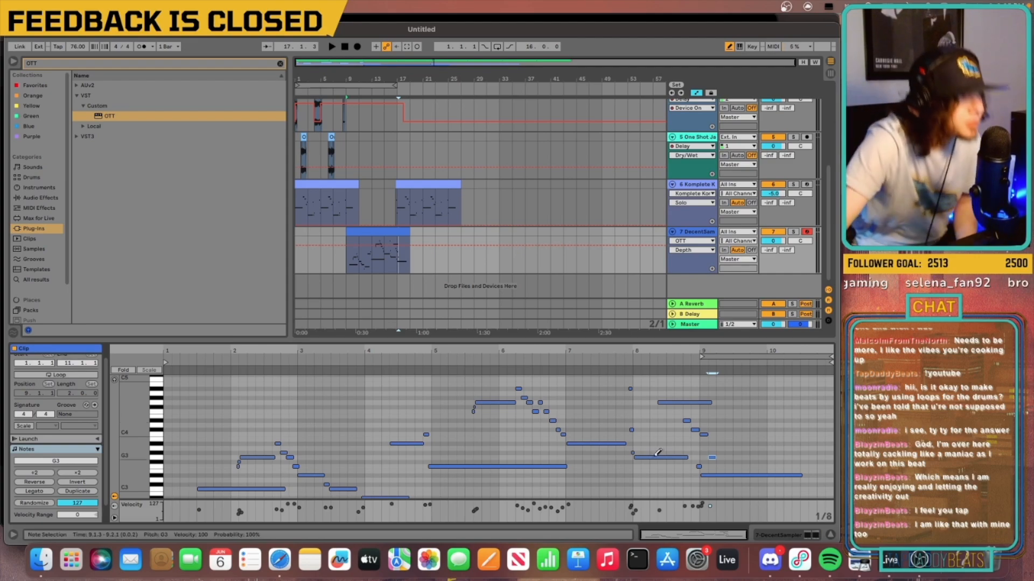
pyautogui.click(730, 47)
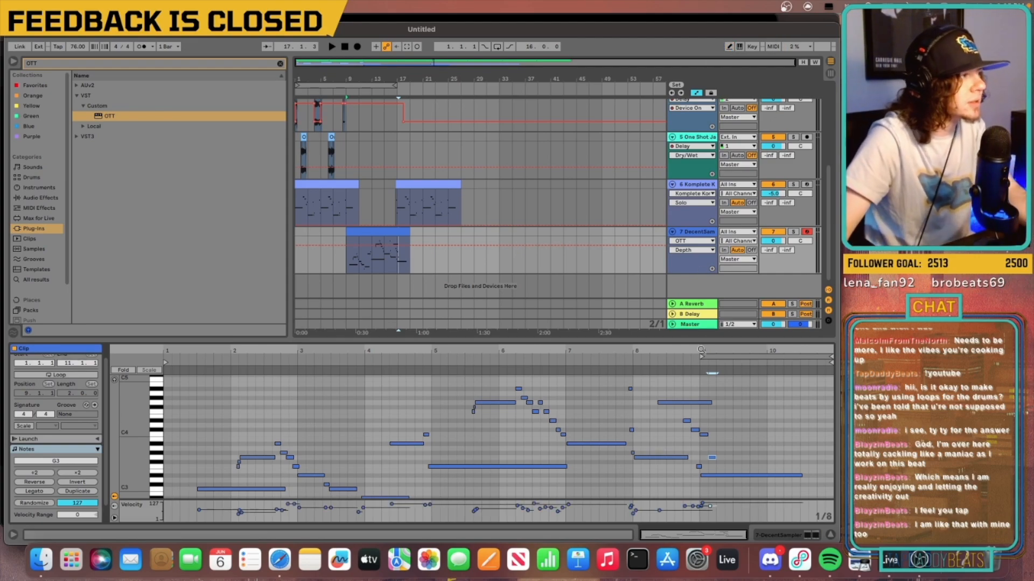
# Tighten the descending run into shorter, closer notes before bar 9, shift the whole run slightly later and play it
pyautogui.click(694, 429)
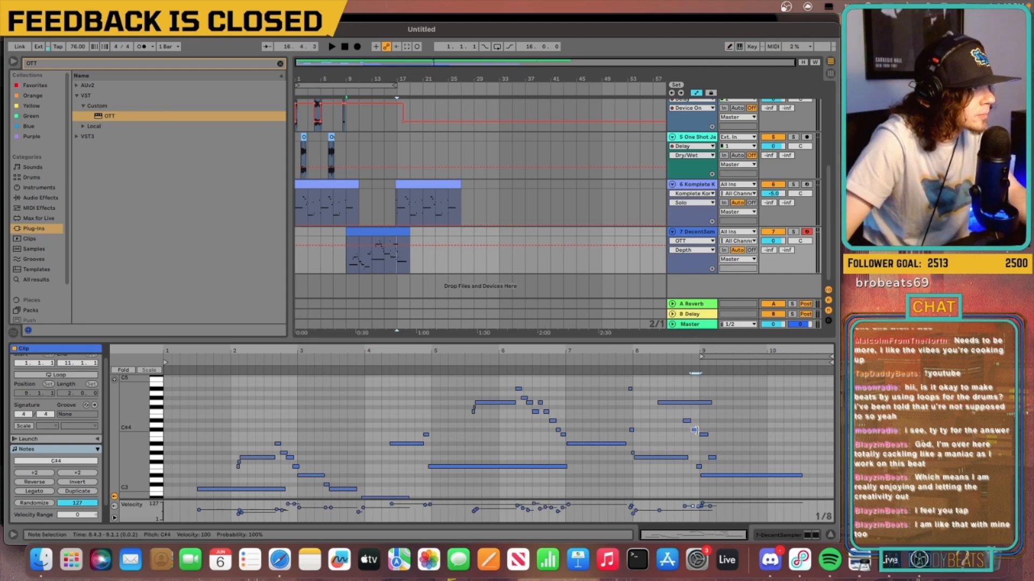
pyautogui.moveTo(696, 434)
pyautogui.mouseDown()
pyautogui.moveTo(686, 430)
pyautogui.moveTo(700, 443)
pyautogui.mouseUp()
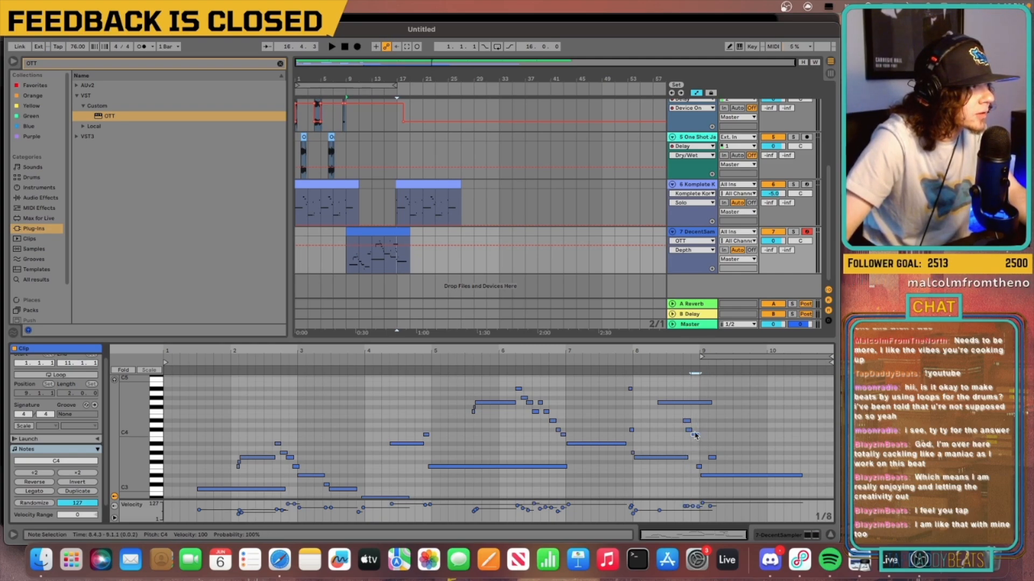
pyautogui.click(698, 437)
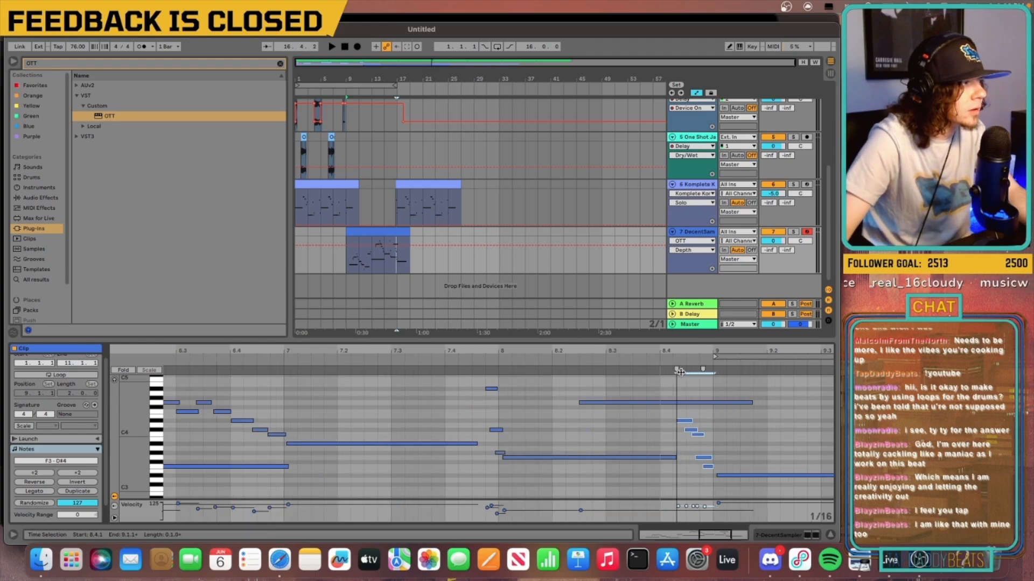
pyautogui.click(680, 372)
pyautogui.moveTo(684, 423); pyautogui.dragTo(688, 423)
pyautogui.press('space')
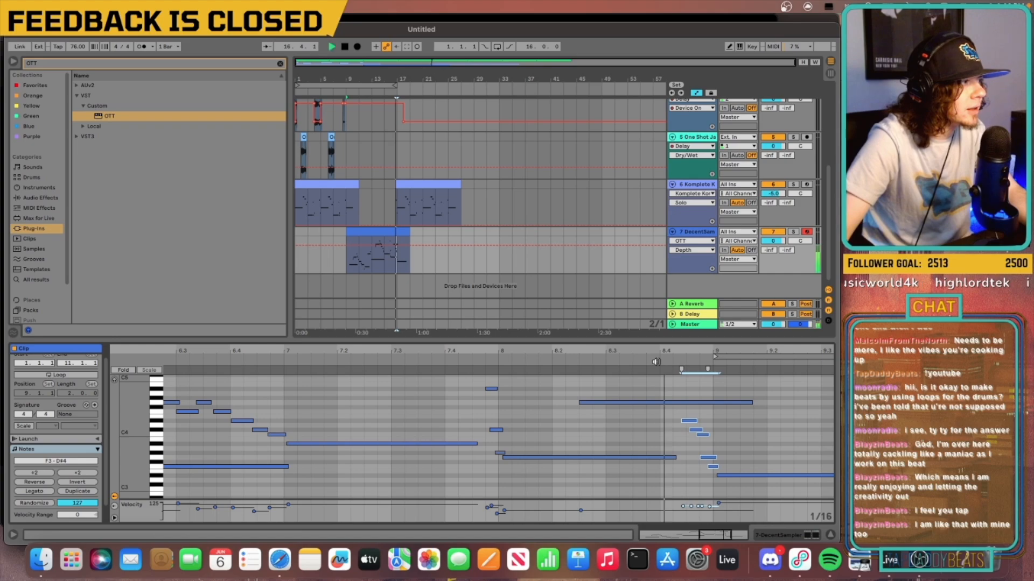
pyautogui.press('space')
# Lower the velocities of the run's notes so they rise gradually from D#4 to F3
pyautogui.moveTo(689, 500)
pyautogui.mouseDown()
pyautogui.moveTo(686, 403)
pyautogui.moveTo(683, 487)
pyautogui.mouseUp()
pyautogui.click(683, 430)
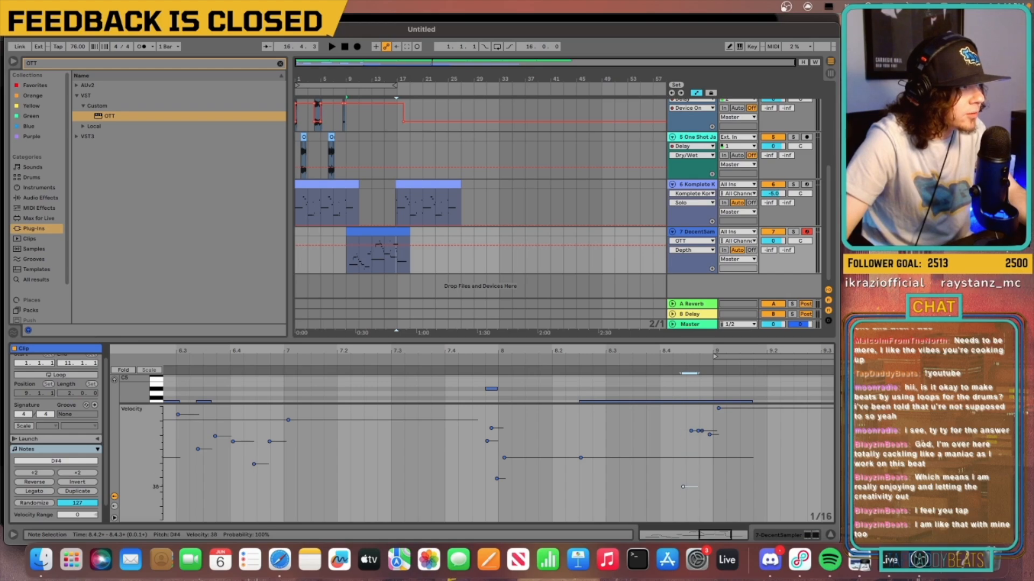
pyautogui.press('space')
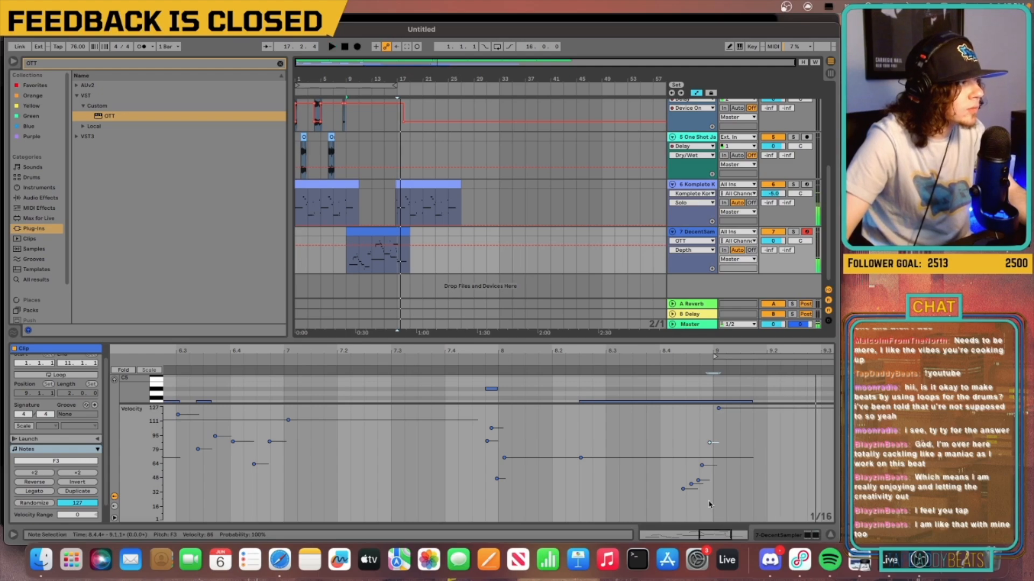
# Replay the transition into bar 17 to check the softened piano run against the bass
pyautogui.click(392, 230)
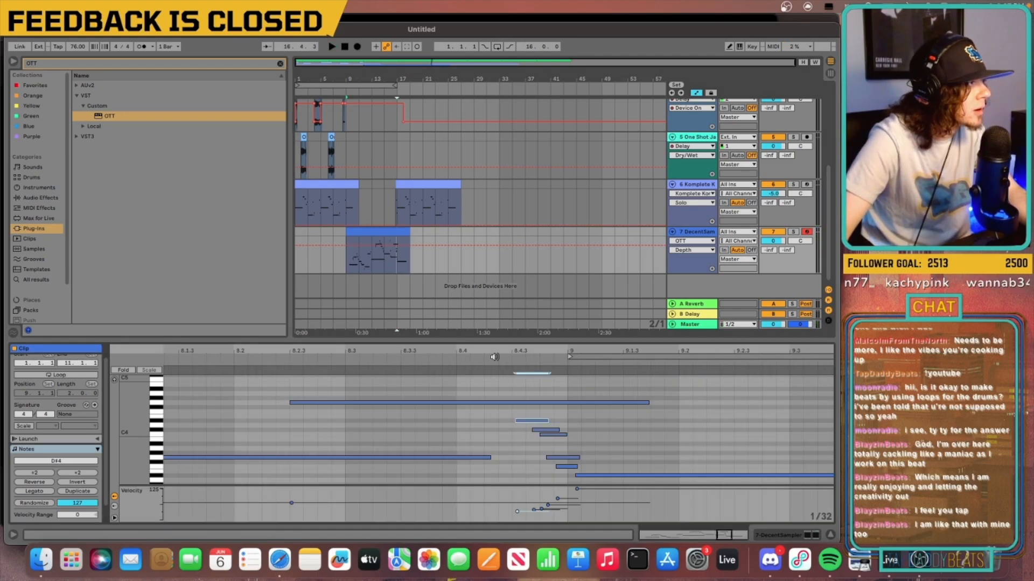
pyautogui.press('space')
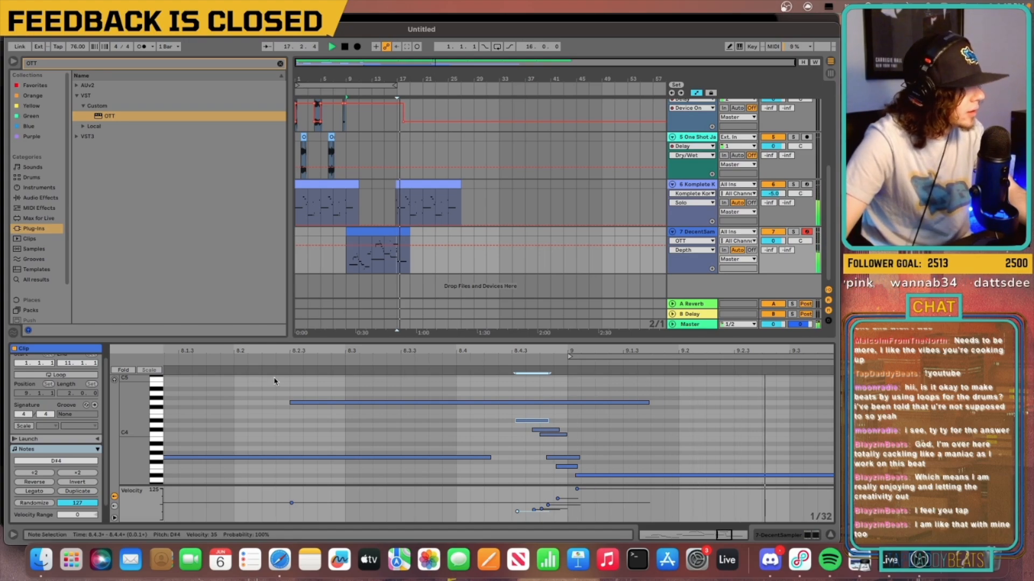
pyautogui.press('space')
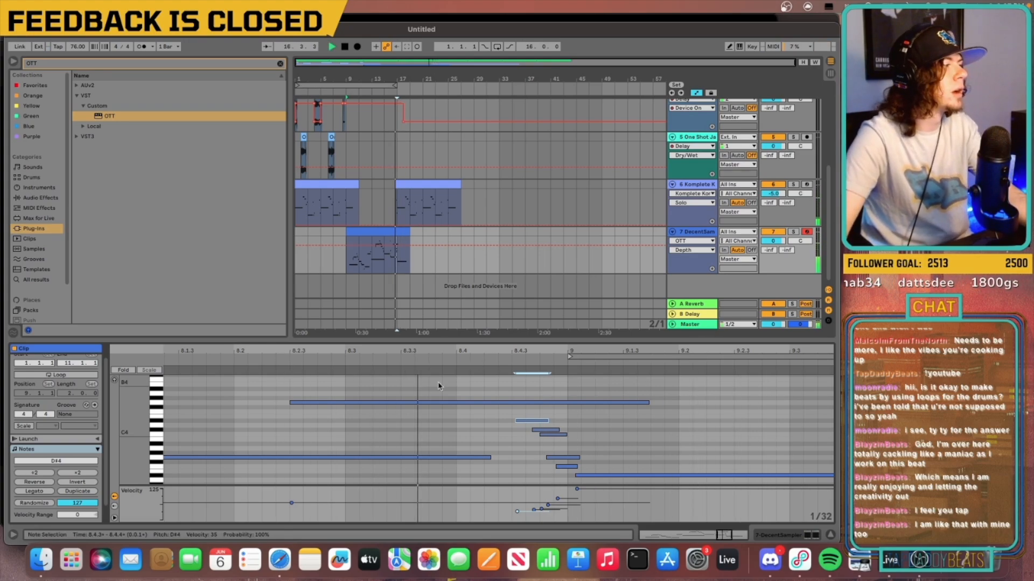
pyautogui.click(404, 194)
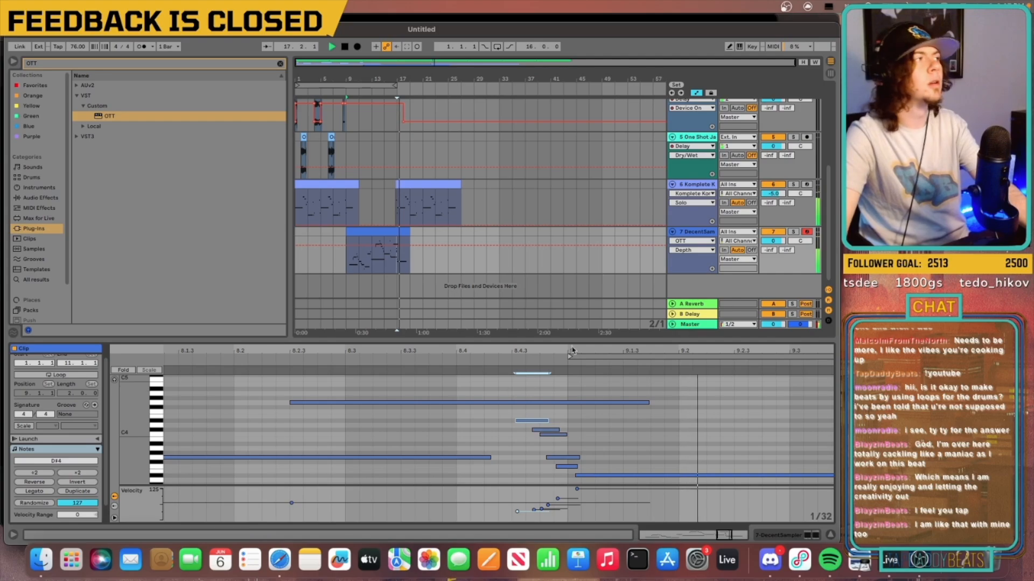
pyautogui.press('space')
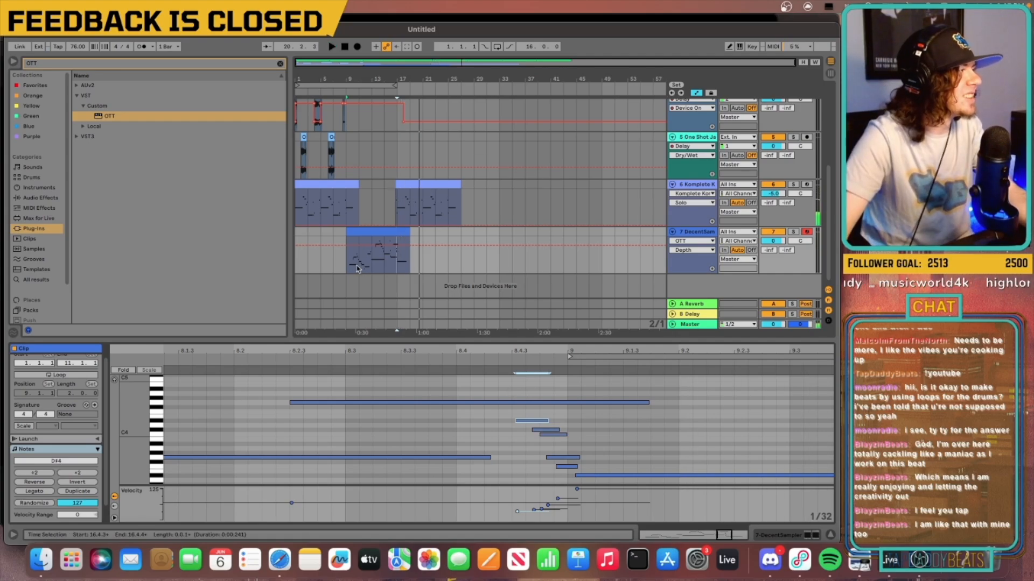
# Add Utility after OTT on the piano track and raise its gain to 3 dB during playback from bar 9
pyautogui.click(351, 233)
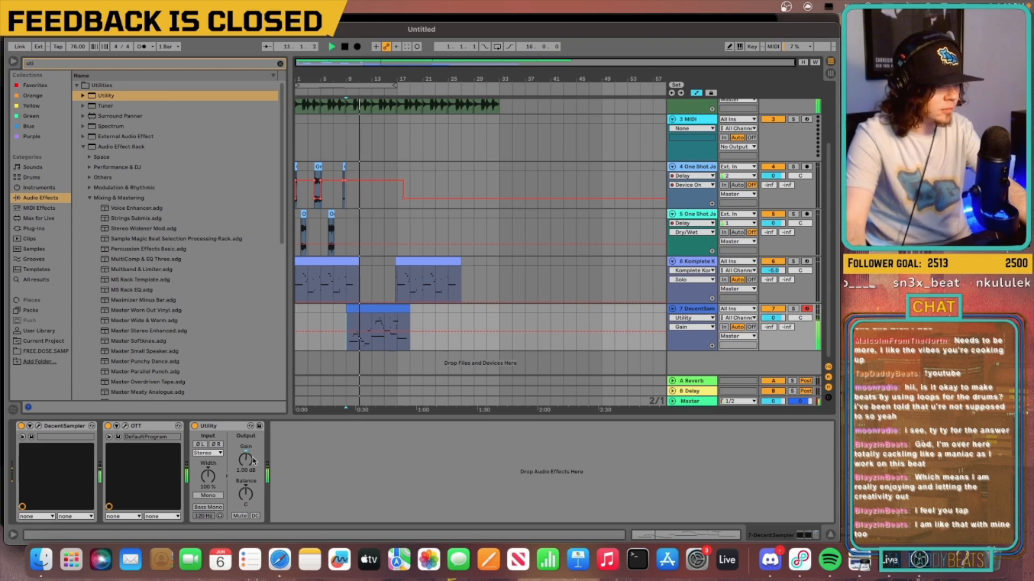
pyautogui.scroll(2, 253, 461)
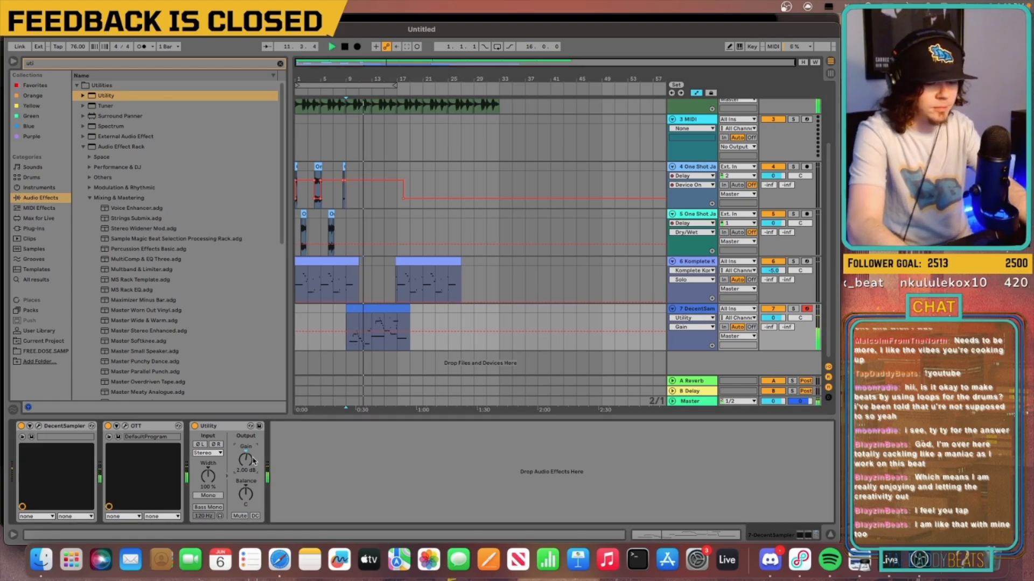
pyautogui.scroll(2, 253, 462)
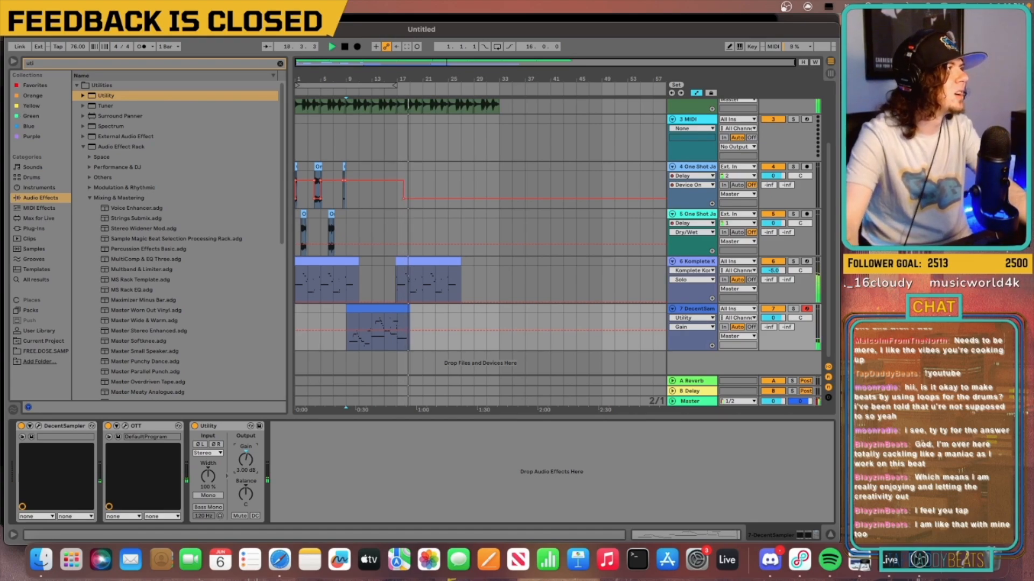
# Search the library for "cymbal roll", place the JP cymbal roll on a new audio track near bar 16 and play the transition
pyautogui.press('space')
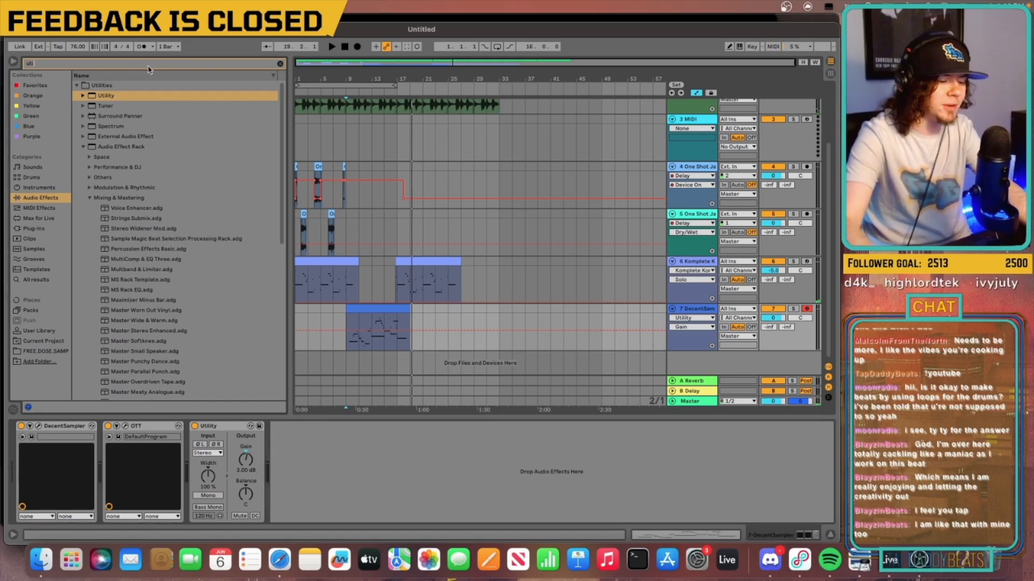
pyautogui.press('BackSpace')
pyautogui.press('BackSpace')
pyautogui.press('BackSpace')
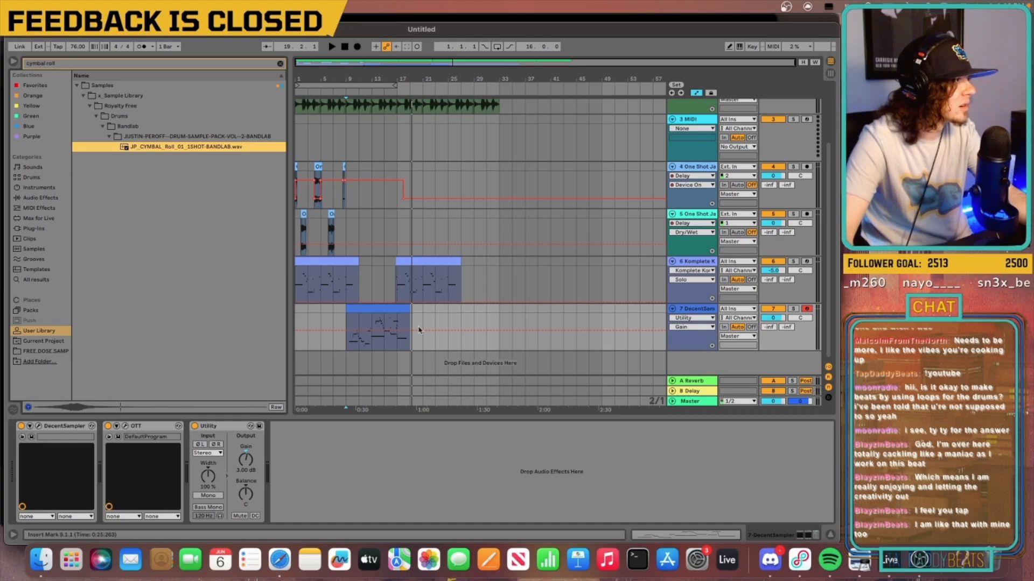
pyautogui.click(688, 311)
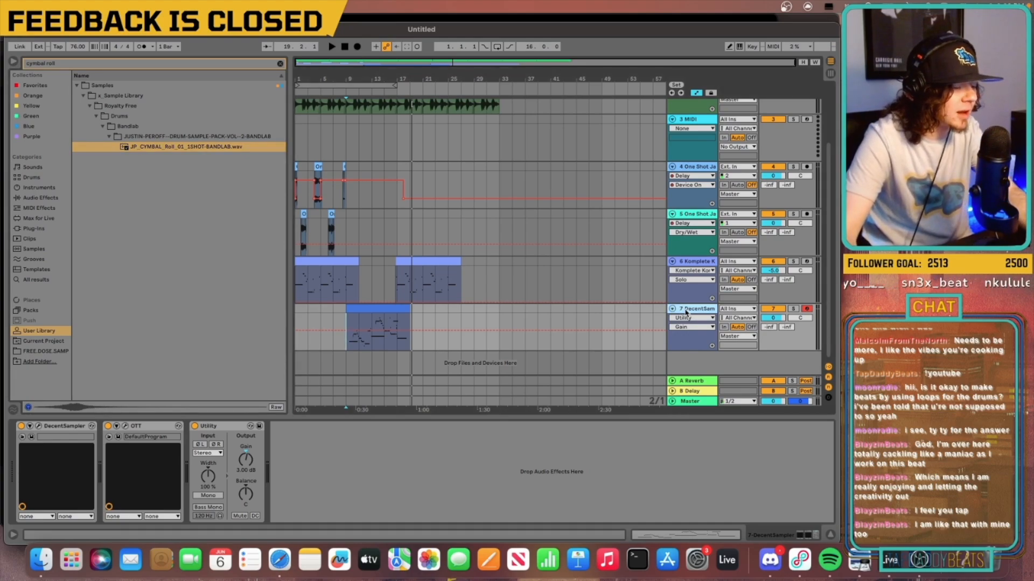
pyautogui.press('super+t')
pyautogui.moveTo(155, 148); pyautogui.dragTo(409, 350)
pyautogui.press('space')
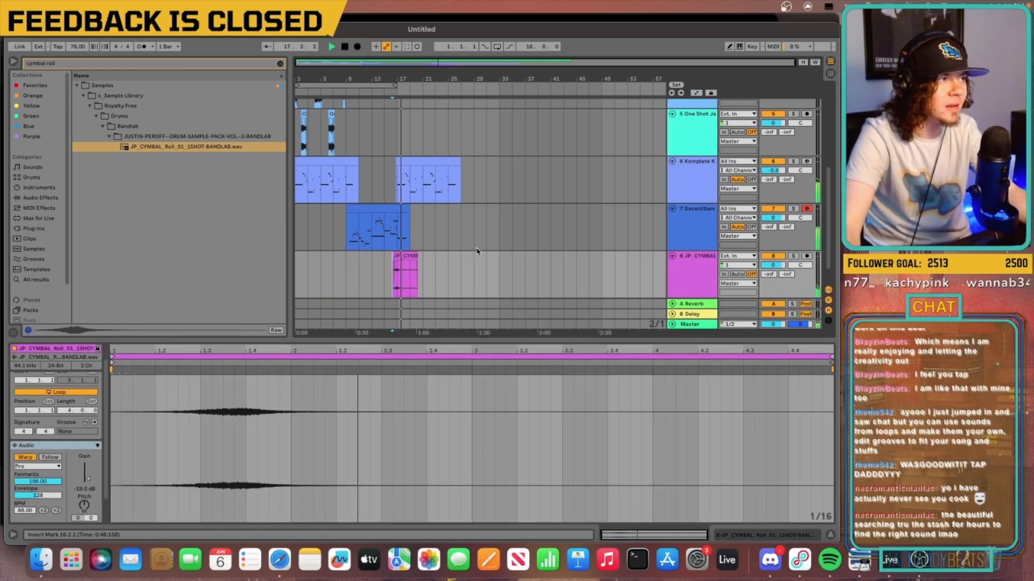
pyautogui.press('space')
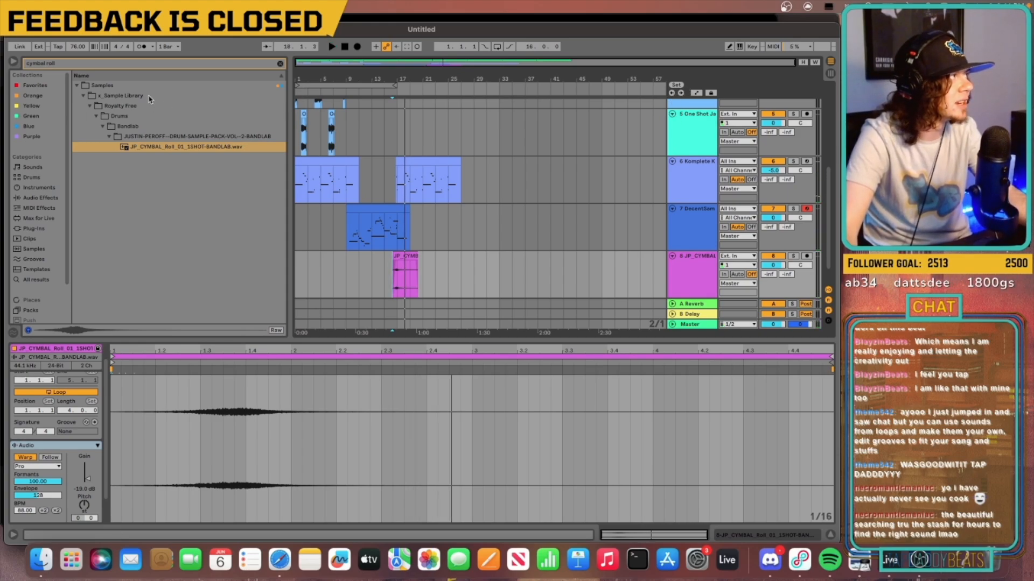
# Find the Vocal Hall reverb preset by searching audio effects for "vocal", add it to the cymbal track and play the transition
pyautogui.click(151, 63)
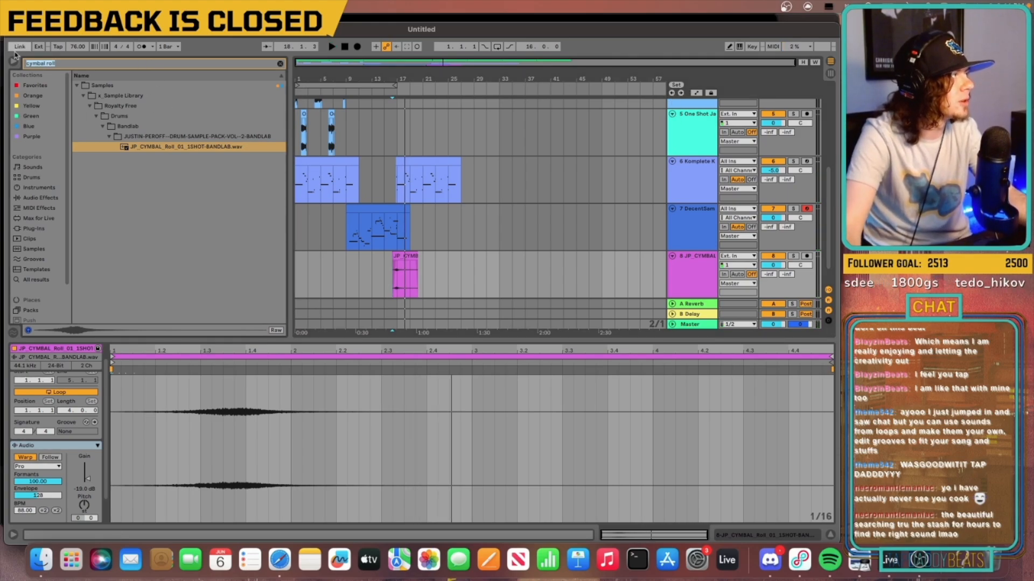
pyautogui.write('val')
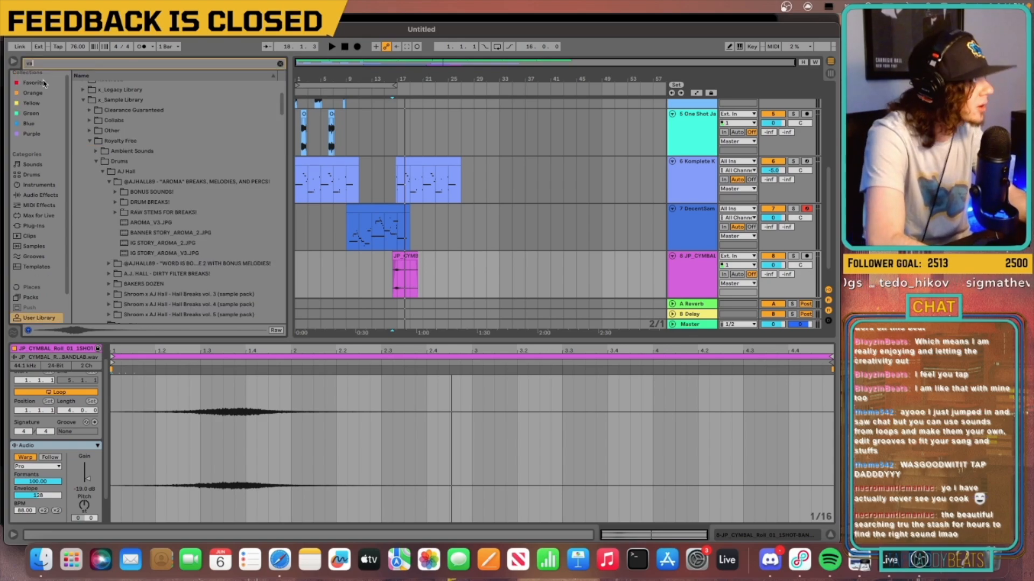
pyautogui.write('cal')
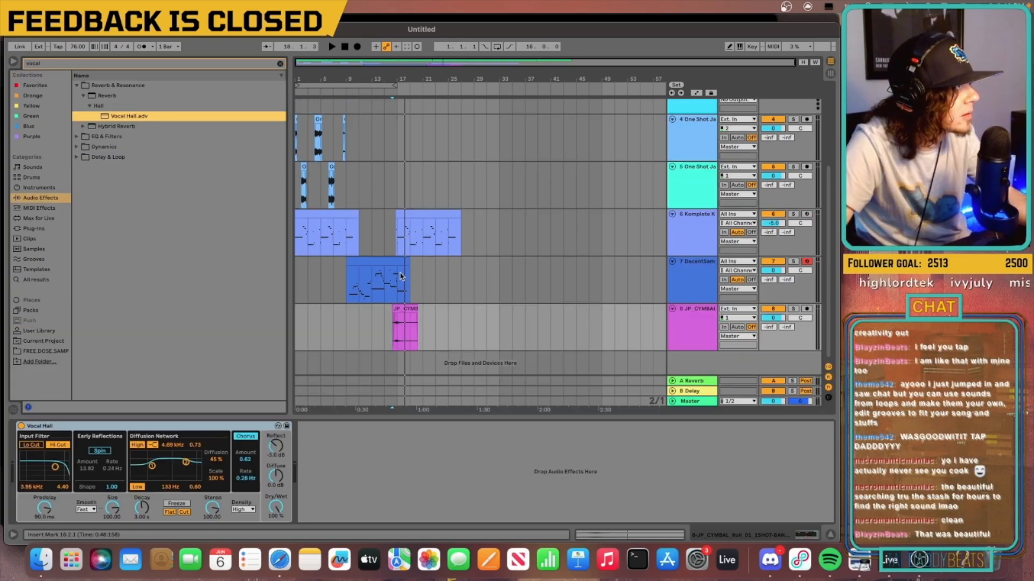
pyautogui.press('space')
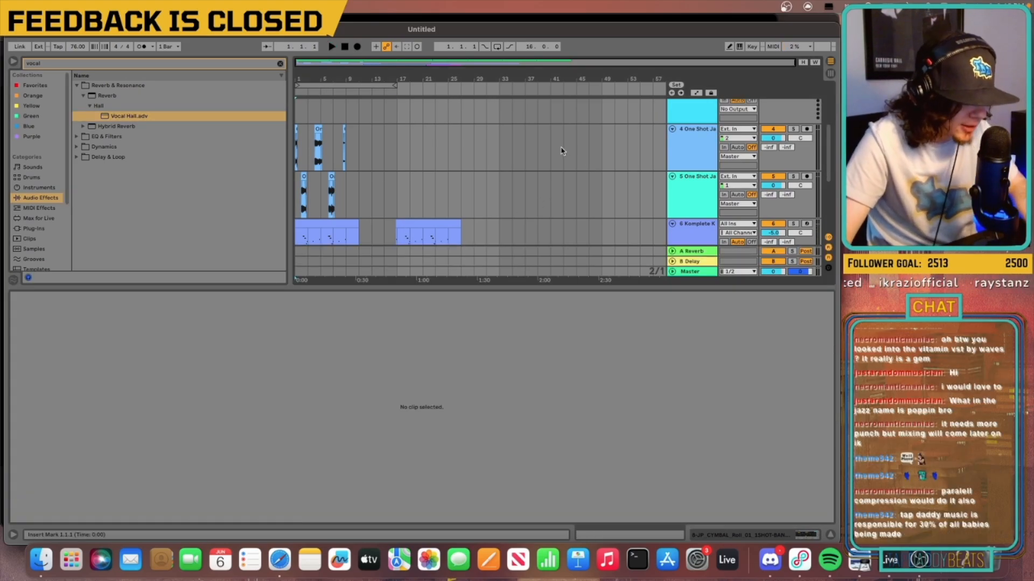
# Play the beat from the start, search the user library for "ooh" and audition the 90 BPM F minor vocal sample
pyautogui.press('space')
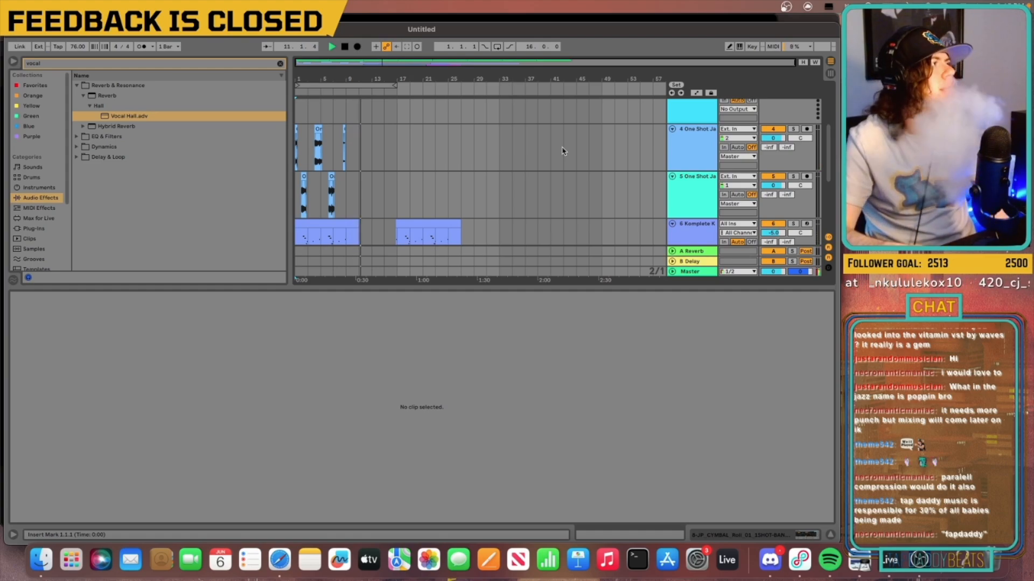
pyautogui.press('super+f')
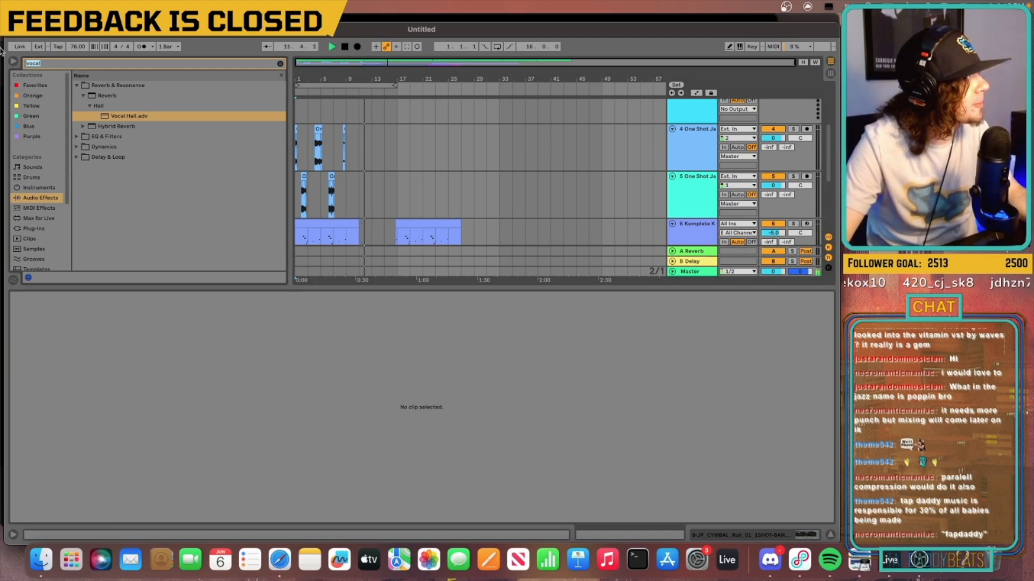
pyautogui.write('ooh')
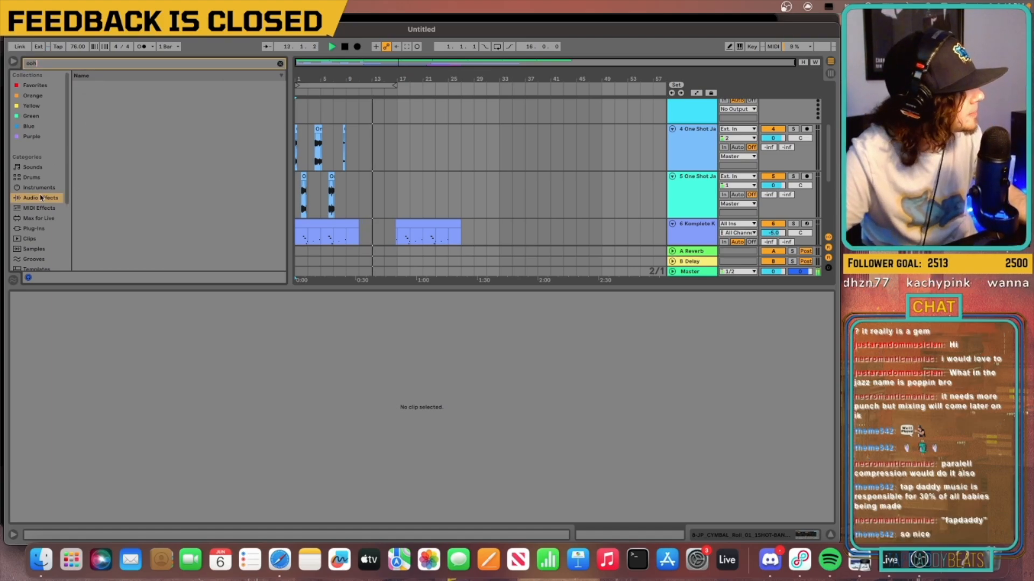
pyautogui.scroll(-1, 49, 192)
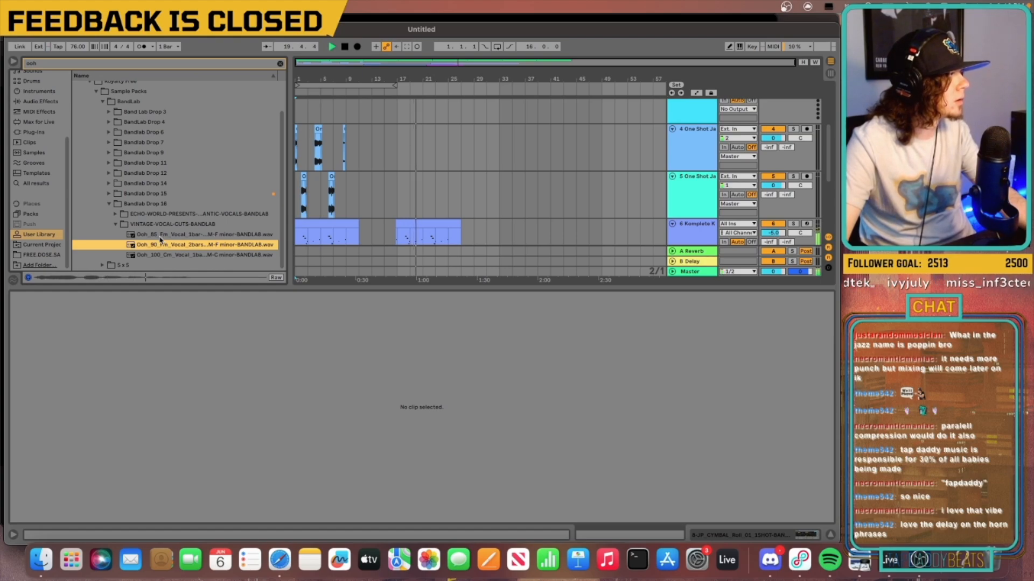
pyautogui.press('space')
pyautogui.scroll(-5, 370, 222)
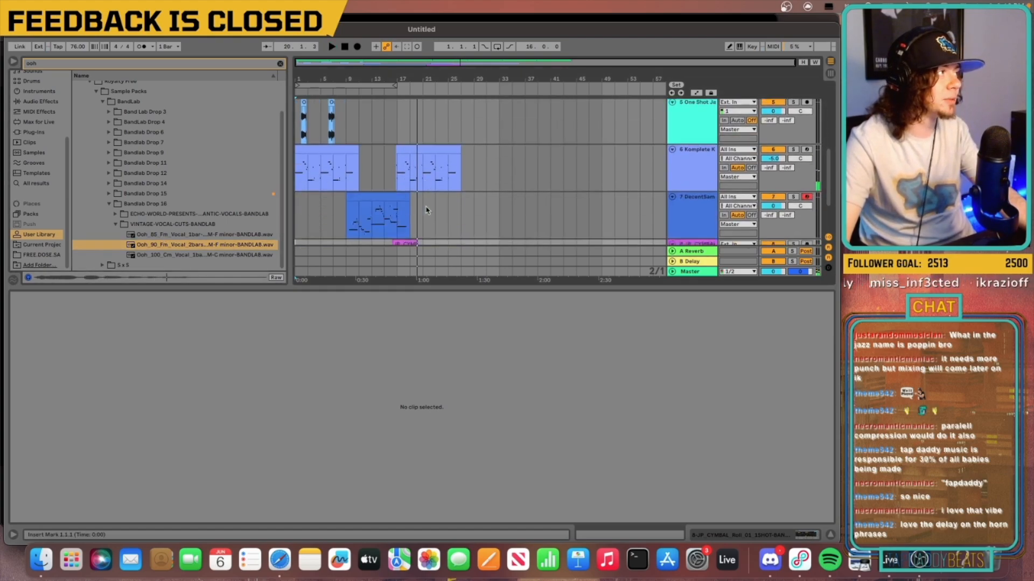
# Add an audio track below the cymbal track, place the Ooh_90_Fm vocal at bar 5 and play it with the beat
pyautogui.click(683, 205)
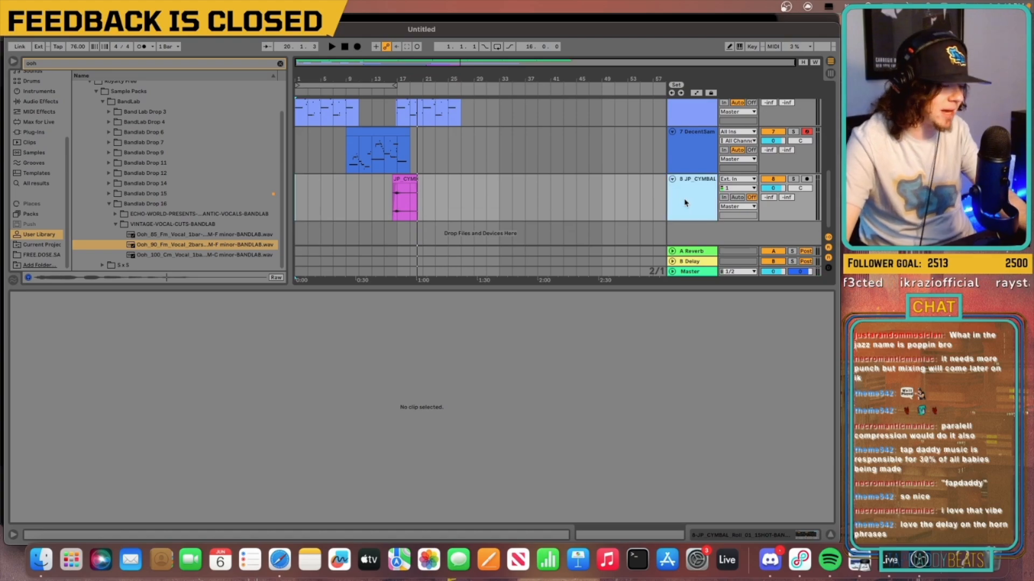
pyautogui.press('super+t')
pyautogui.scroll(3, 683, 204)
pyautogui.scroll(1, 446, 180)
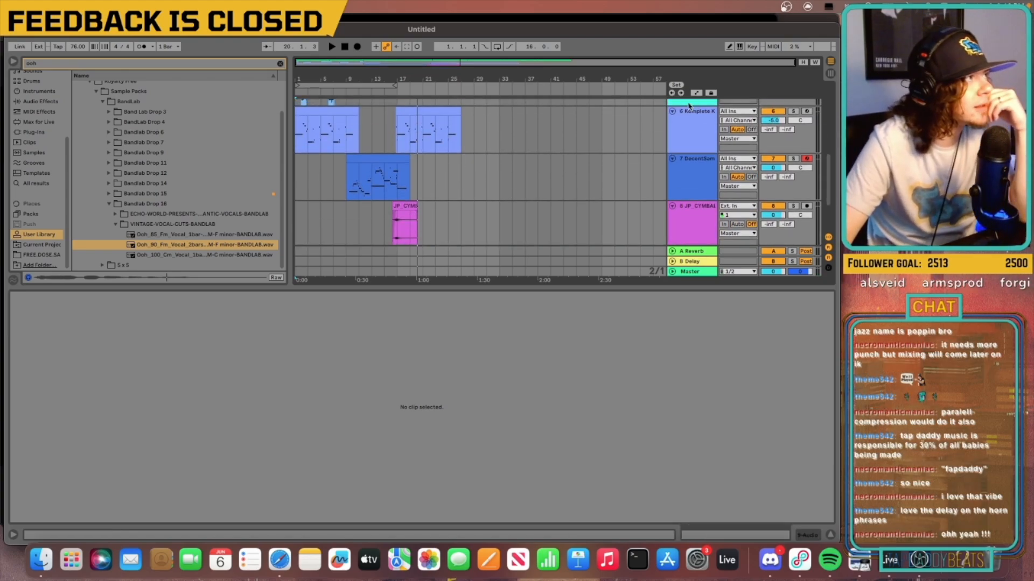
pyautogui.press('space')
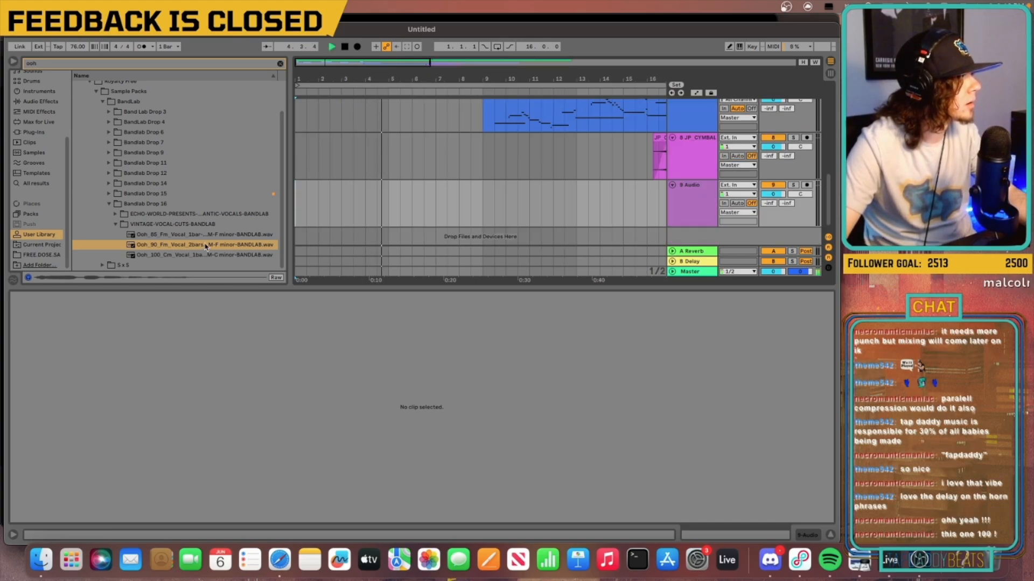
pyautogui.moveTo(206, 247); pyautogui.dragTo(389, 208)
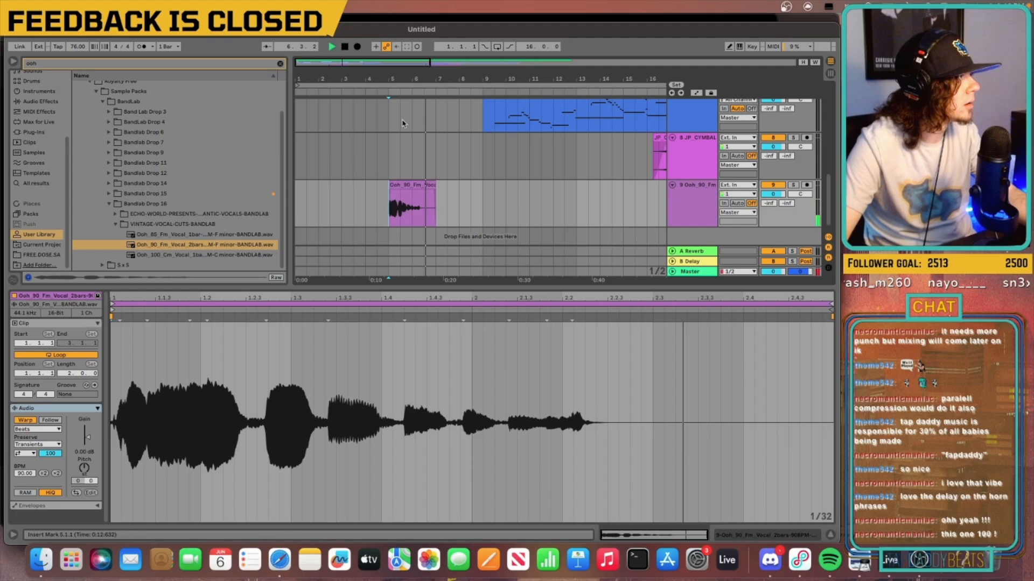
pyautogui.press('space')
# Move the Ooh vocal clip to bar 18 and play it against the cymbal roll
pyautogui.moveTo(425, 79); pyautogui.dragTo(425, 60)
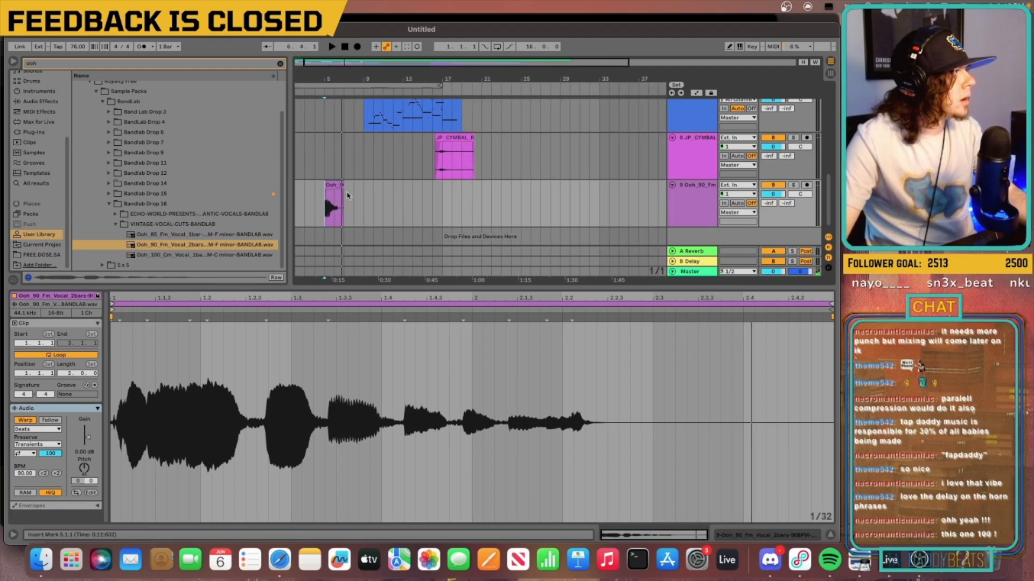
pyautogui.moveTo(334, 206); pyautogui.dragTo(444, 197)
pyautogui.moveTo(463, 198); pyautogui.dragTo(461, 199)
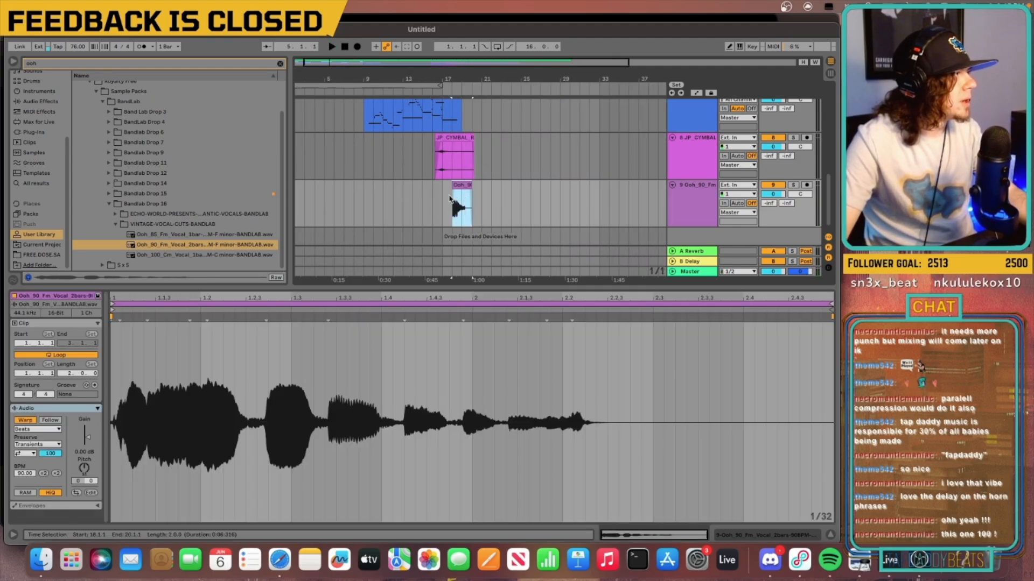
pyautogui.click(442, 196)
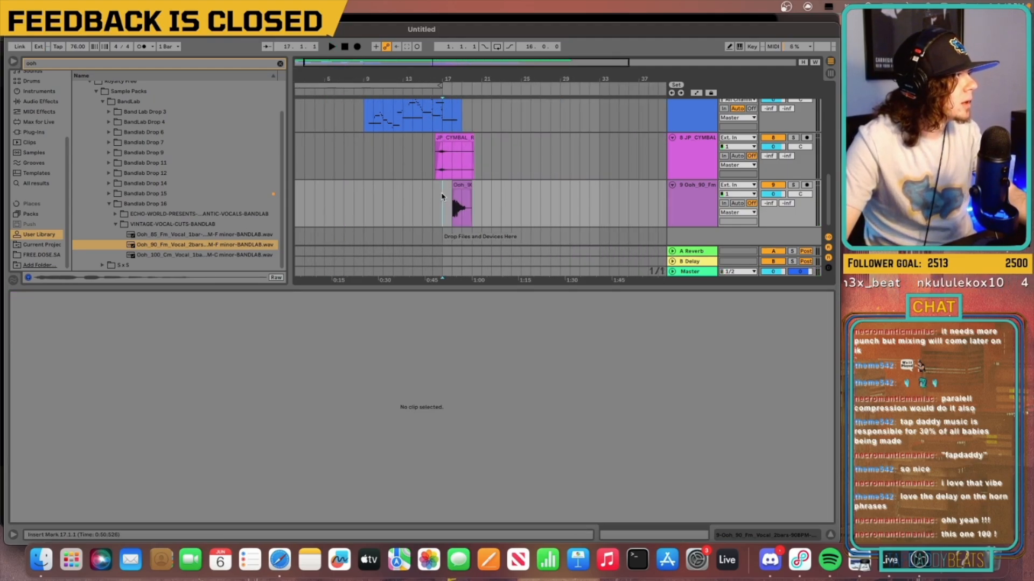
pyautogui.moveTo(449, 62); pyautogui.dragTo(449, 120)
pyautogui.click(480, 184)
pyautogui.press('space')
# Open the vocal clip's warp mode choices, shorten the clip's tail to partway through bar 19 and replay the passage
pyautogui.click(47, 430)
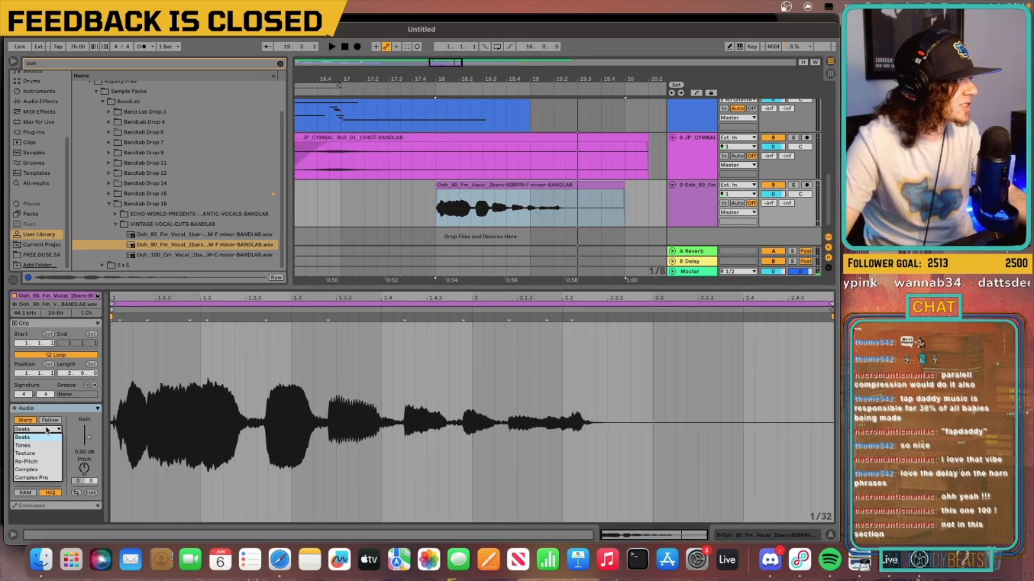
pyautogui.click(340, 205)
pyautogui.press('space')
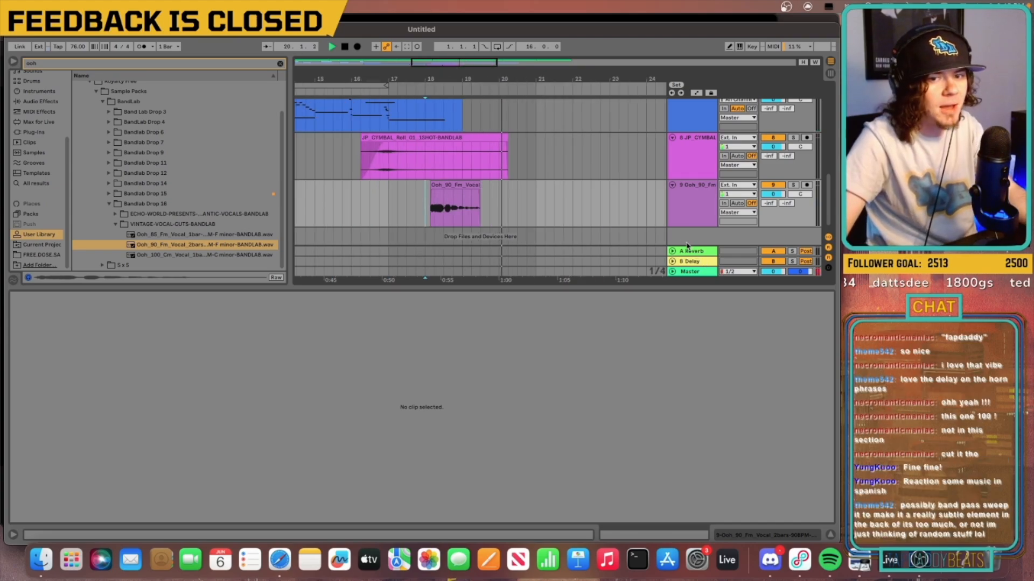
pyautogui.press('space')
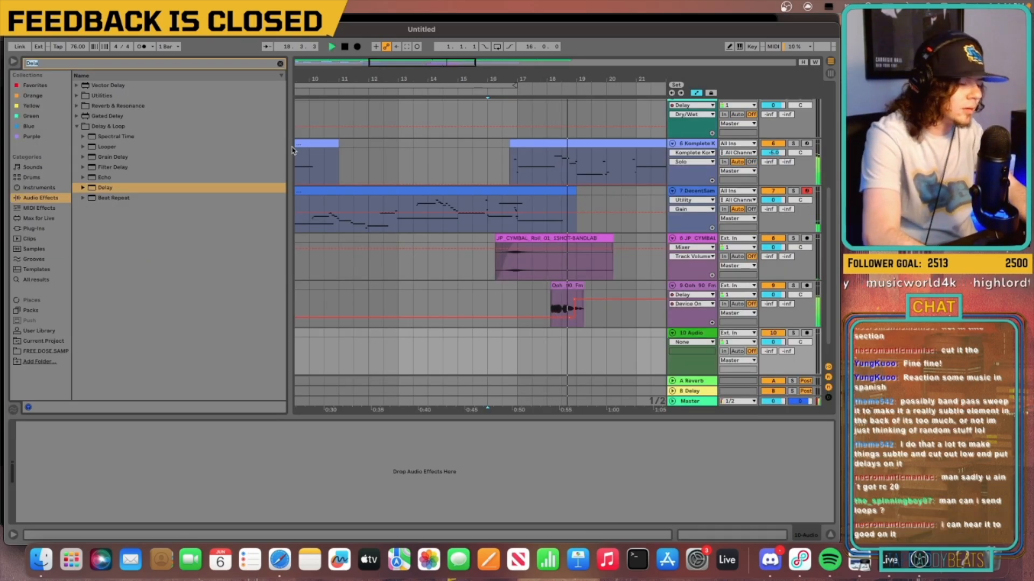
# Clear the effects search, lower the Dry/Wet of the vocal track's Delay to 28% and play the vocal from just before bar 18
pyautogui.press('BackSpace')
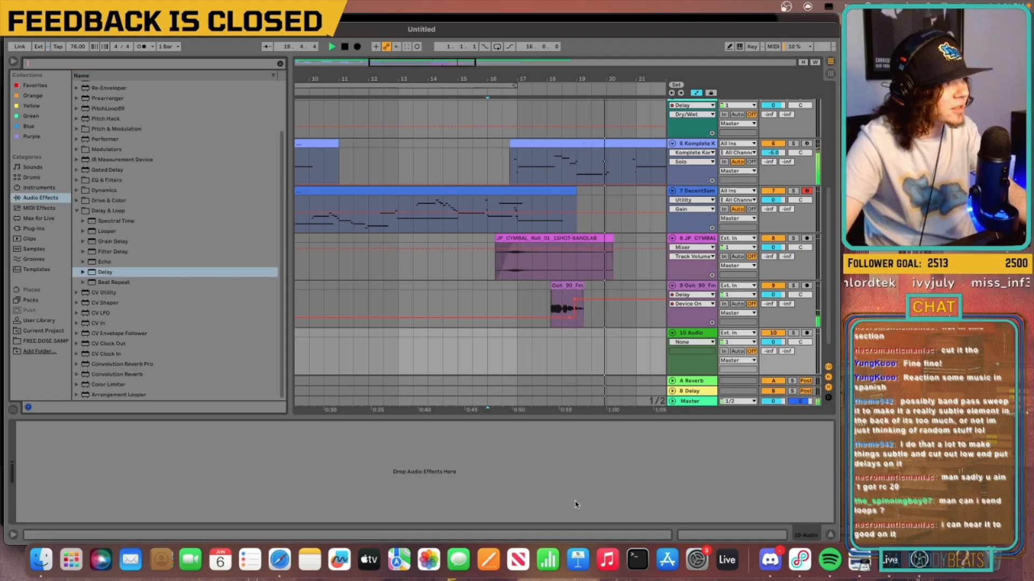
pyautogui.click(572, 287)
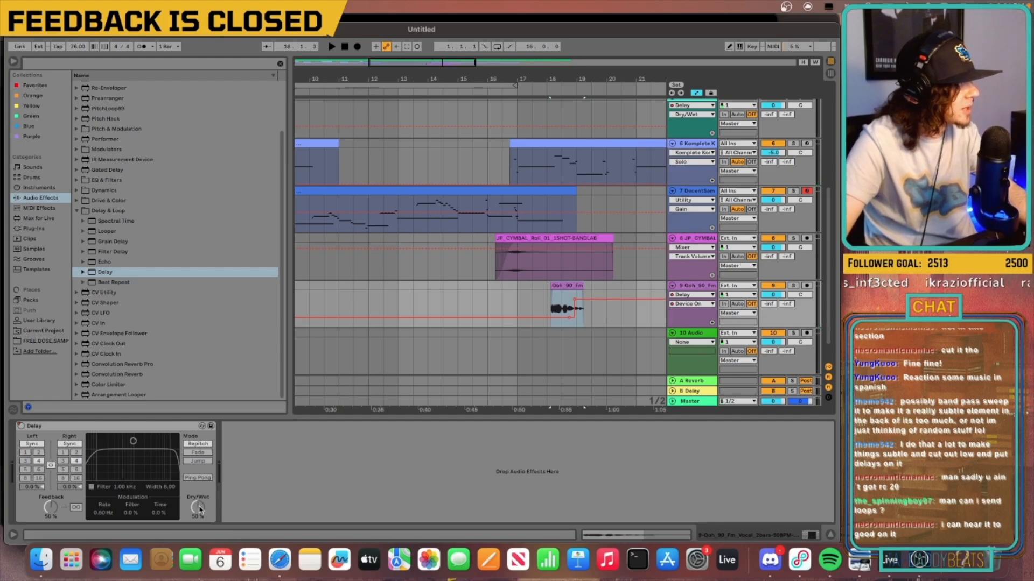
pyautogui.moveTo(197, 508); pyautogui.dragTo(197, 513)
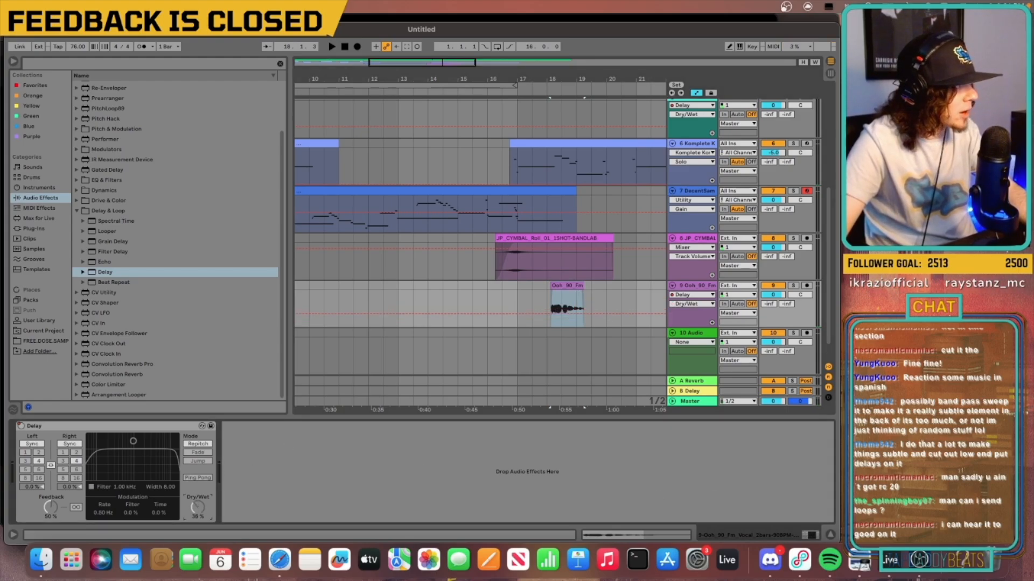
pyautogui.click(548, 307)
pyautogui.press('space')
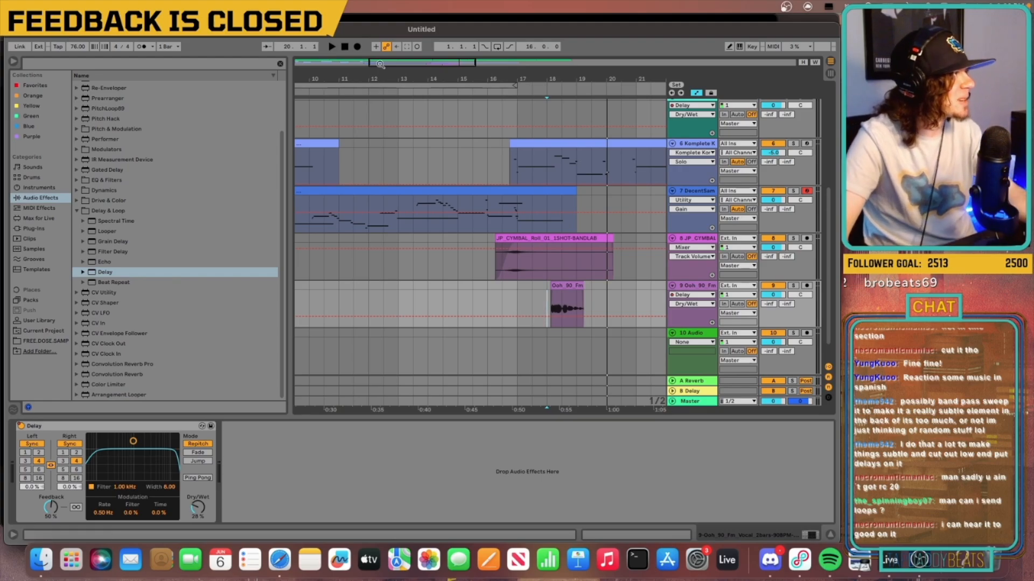
# Search the User Library for sax samples and preview the Peak_70_G tenor sax loop
pyautogui.click(34, 322)
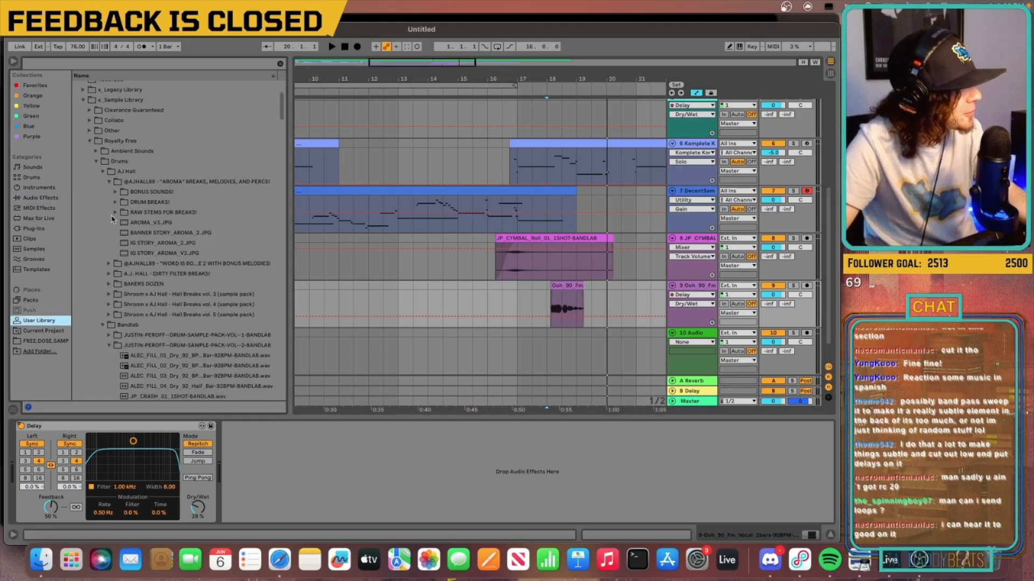
pyautogui.click(90, 64)
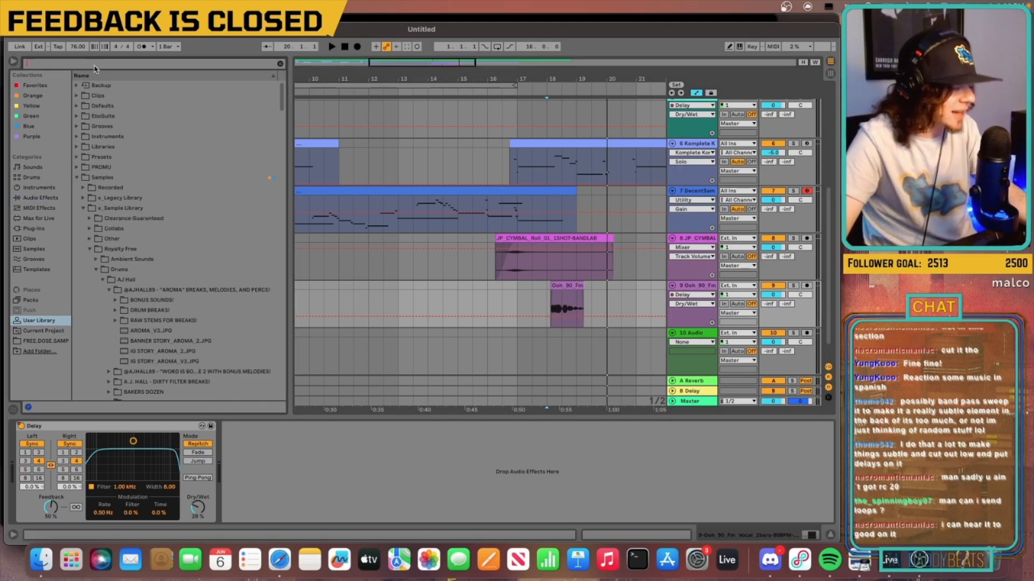
pyautogui.write('ssx')
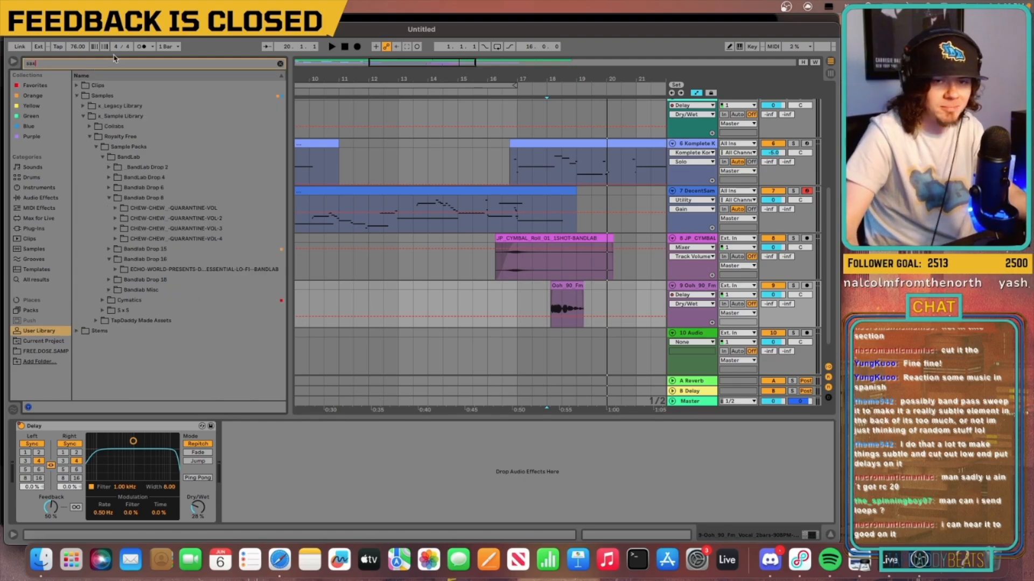
pyautogui.scroll(-10, 158, 323)
pyautogui.click(157, 371)
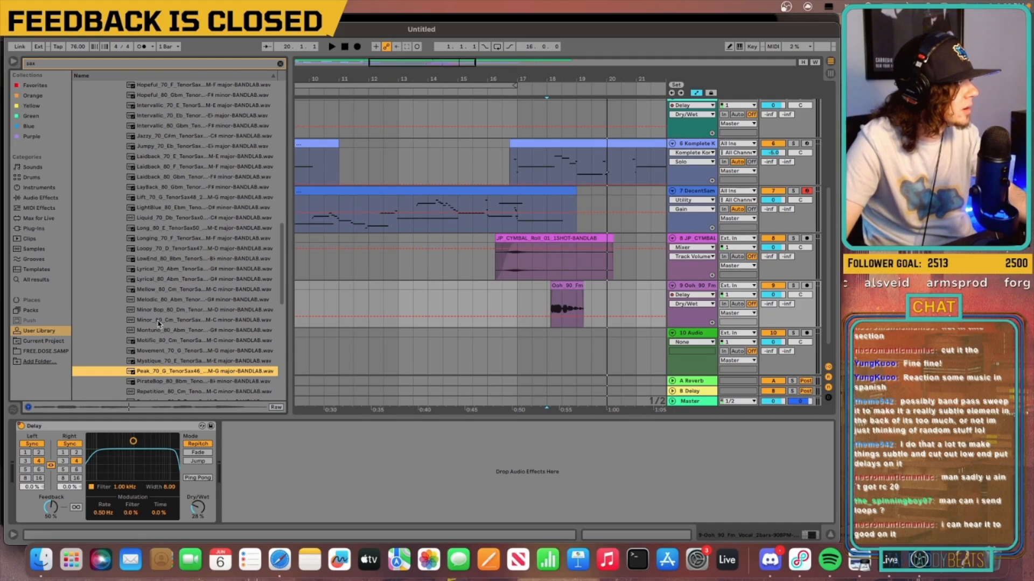
# Audition further BandLab tenor sax loops, including Repetition_80_Cm, Resolution_70_F, Smooth_80_Dm and Sneaky_80_Am
pyautogui.scroll(-4, 155, 379)
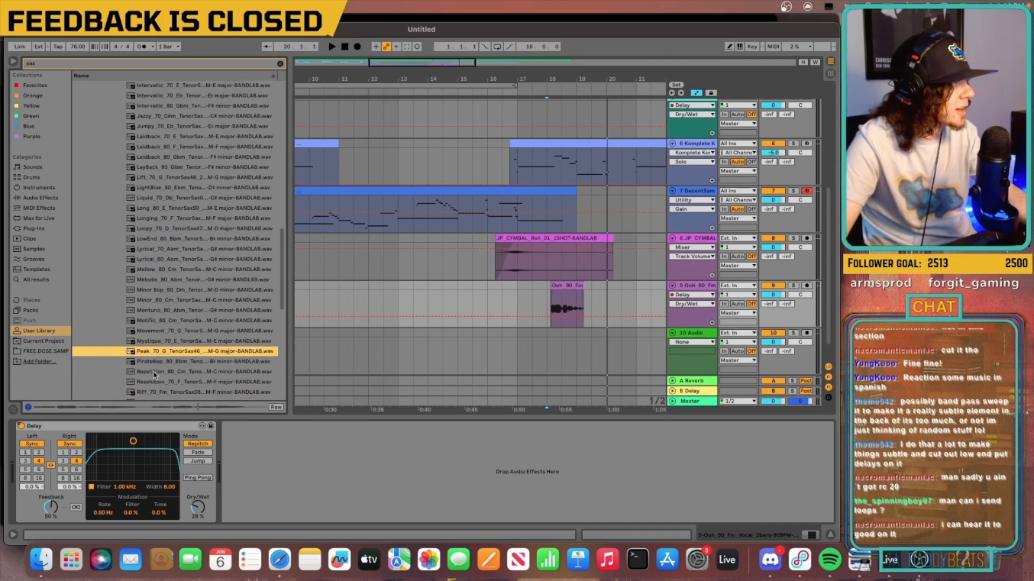
pyautogui.click(153, 354)
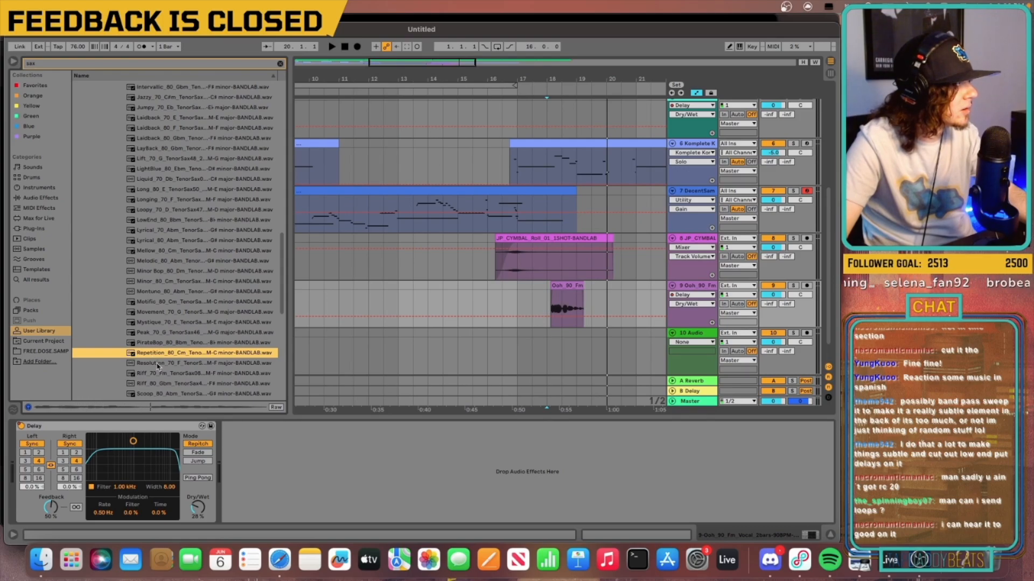
pyautogui.click(158, 365)
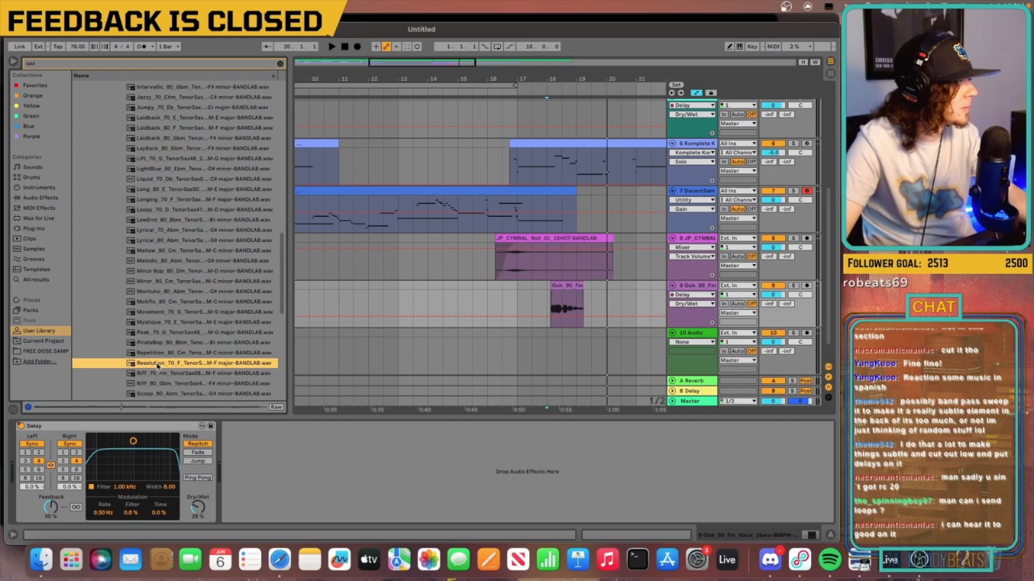
pyautogui.scroll(-3, 158, 365)
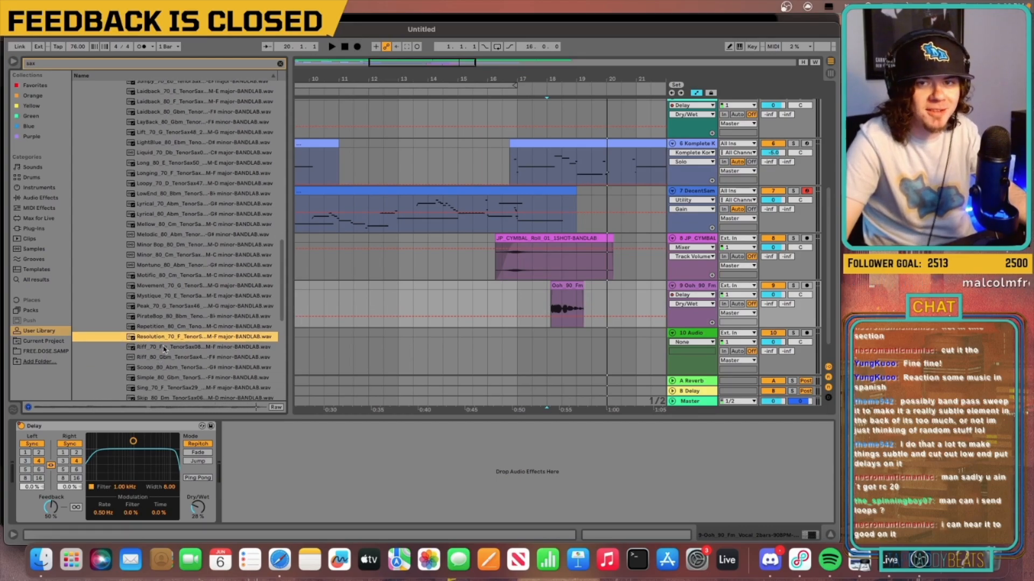
pyautogui.scroll(-5, 165, 349)
pyautogui.click(165, 383)
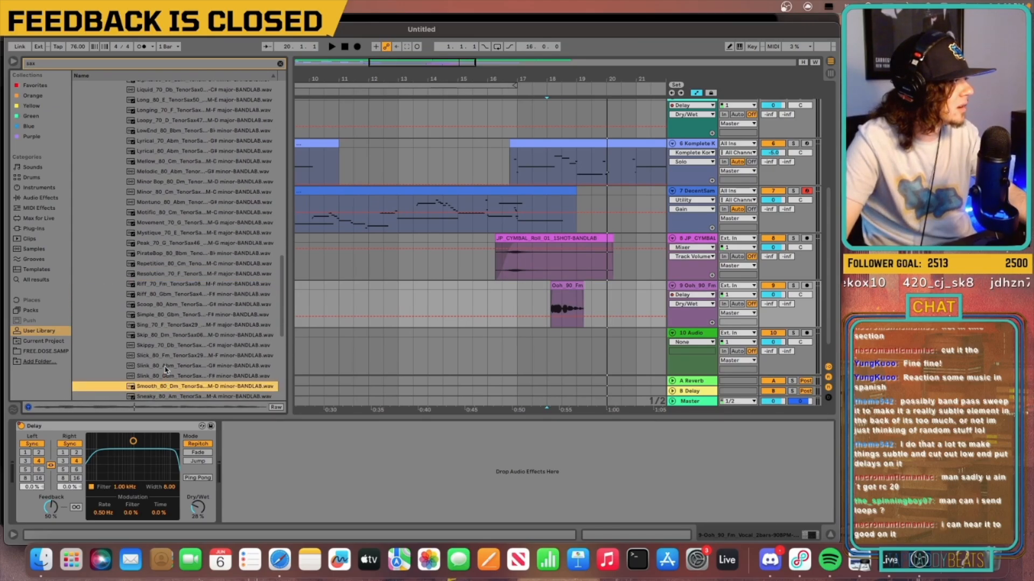
pyautogui.scroll(-4, 166, 371)
pyautogui.click(167, 344)
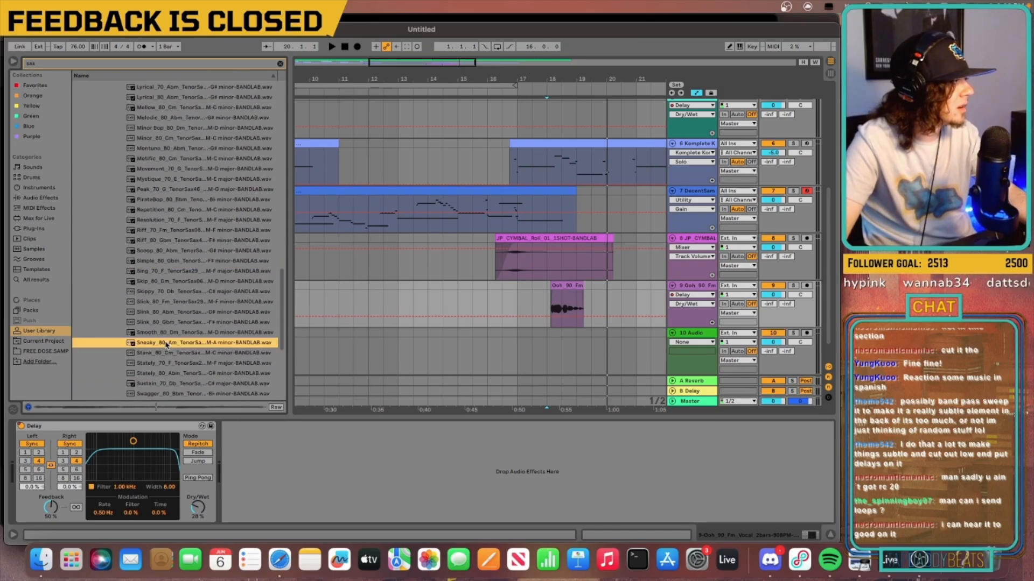
# Open the MCCOY-MRUBATA-BANDLAB sample folder and audition its Igwijo Alto Sax 01 Part A and Part B and Little Baqanga loops
pyautogui.click(115, 260)
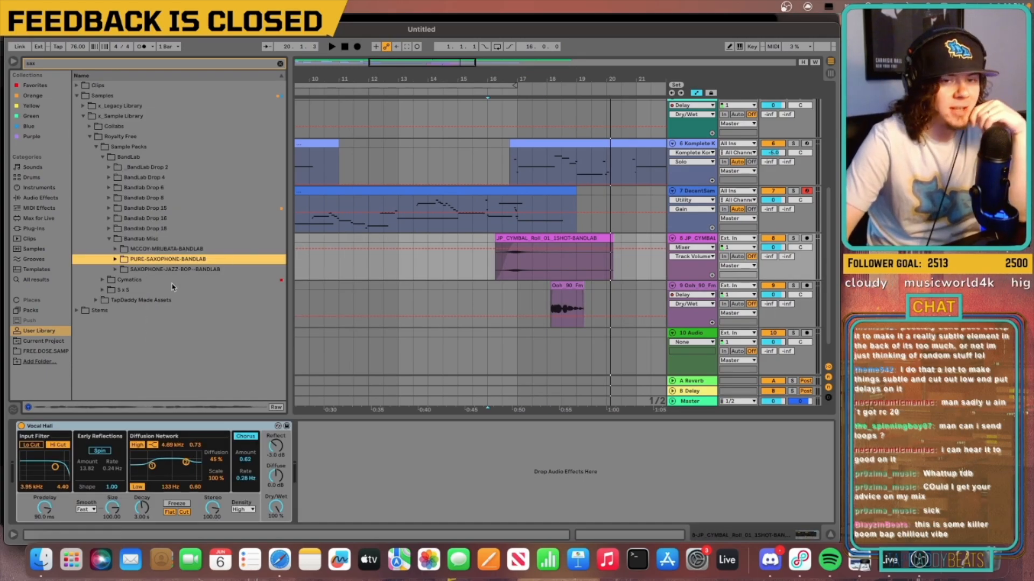
pyautogui.click(116, 250)
pyautogui.scroll(-1, 156, 286)
pyautogui.scroll(-10, 156, 286)
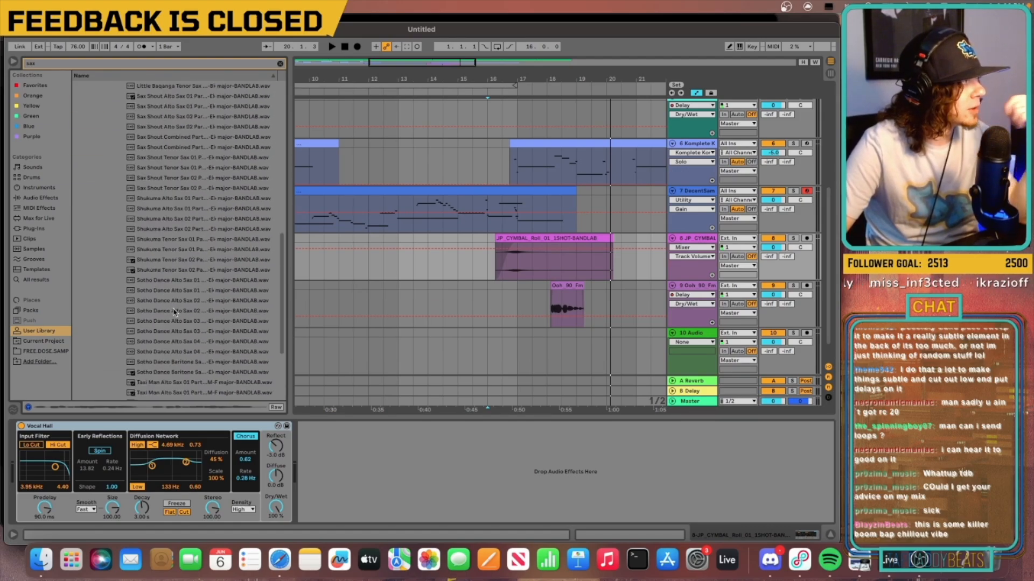
pyautogui.scroll(5, 173, 302)
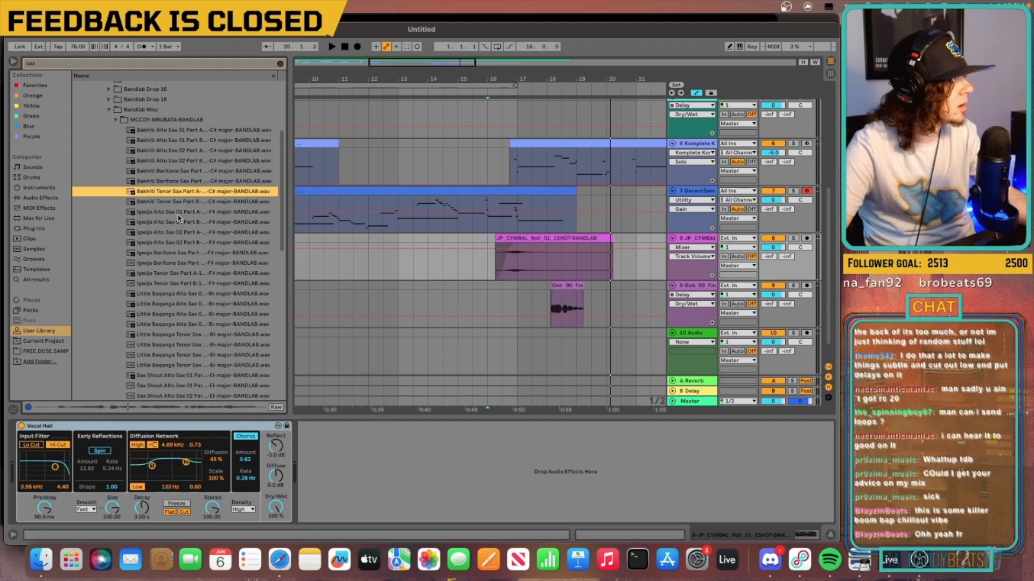
pyautogui.click(178, 215)
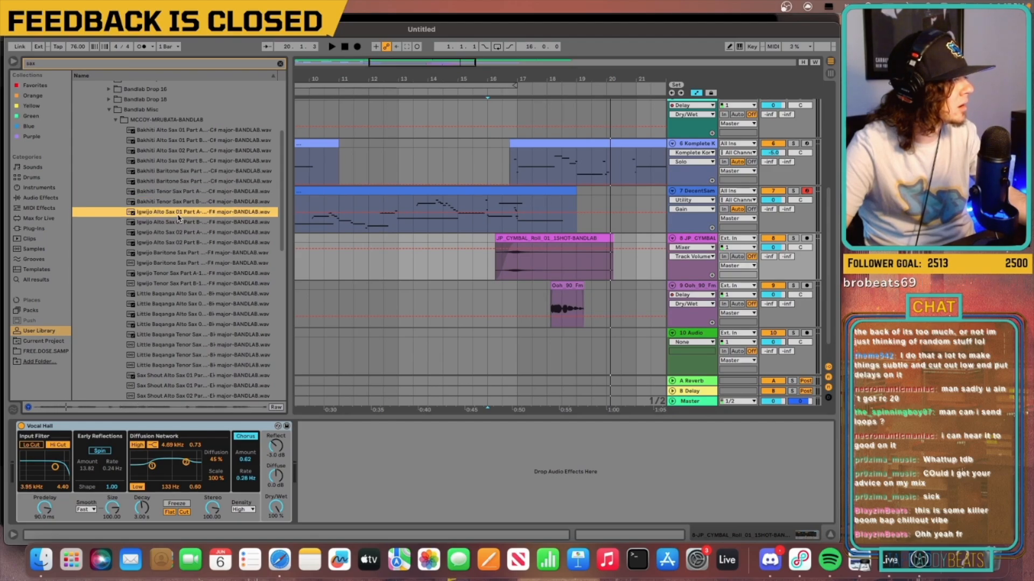
pyautogui.click(173, 222)
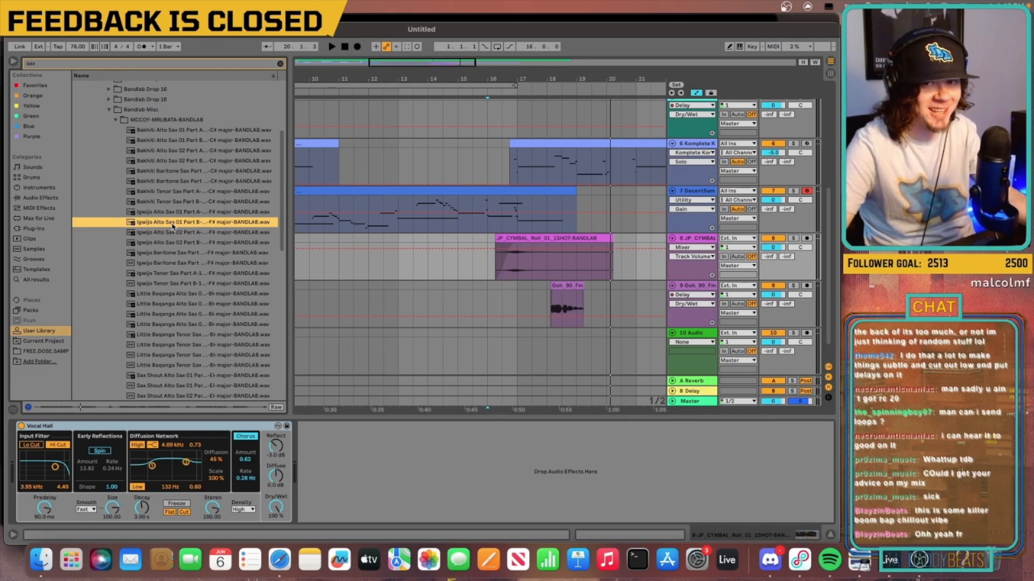
pyautogui.scroll(-3, 208, 330)
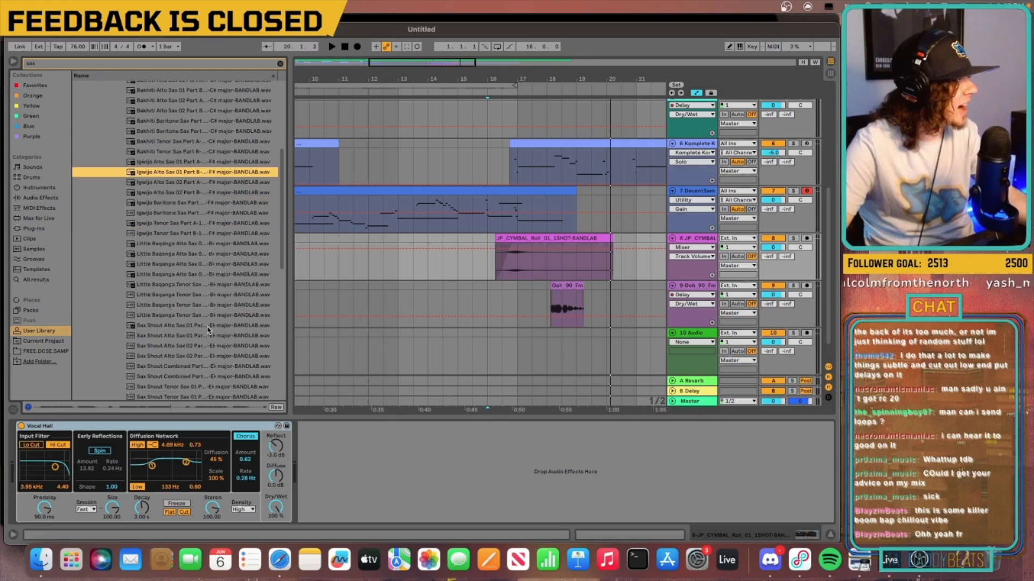
pyautogui.click(183, 296)
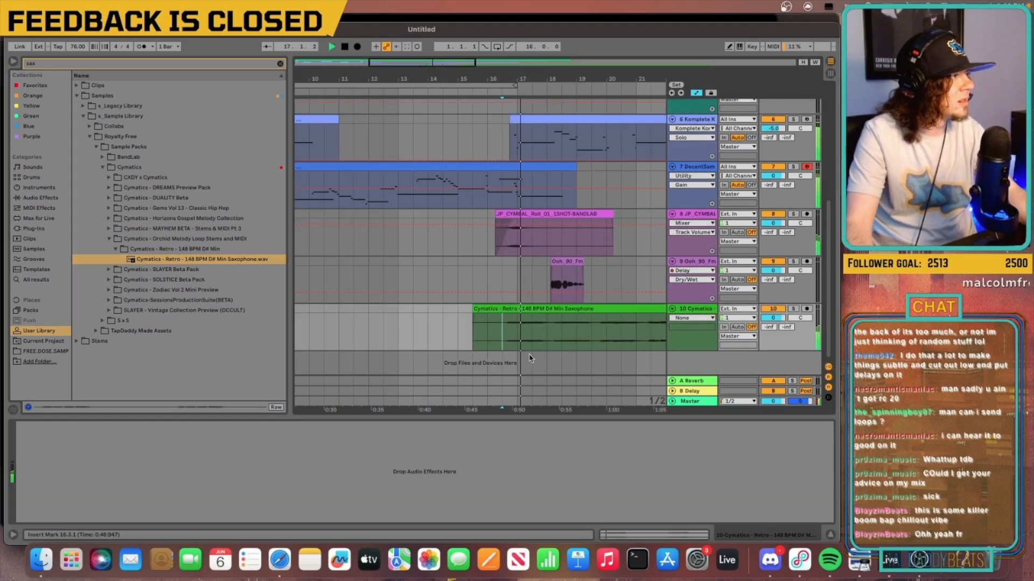
# Open the Cymatics Retro saxophone clip's settings, set its warp mode to Complex Pro and play it with the beat
pyautogui.click(653, 535)
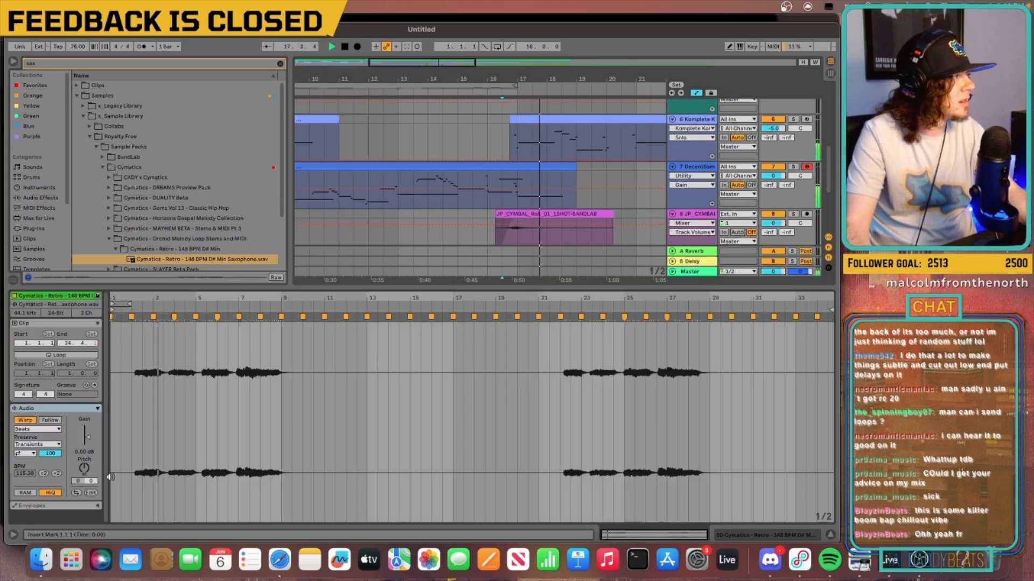
pyautogui.click(34, 429)
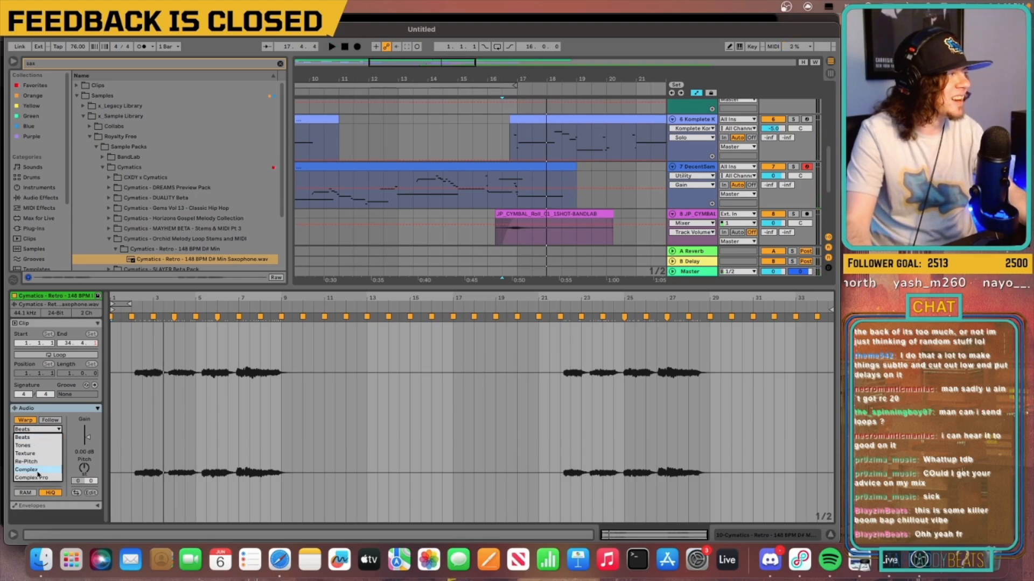
pyautogui.click(42, 478)
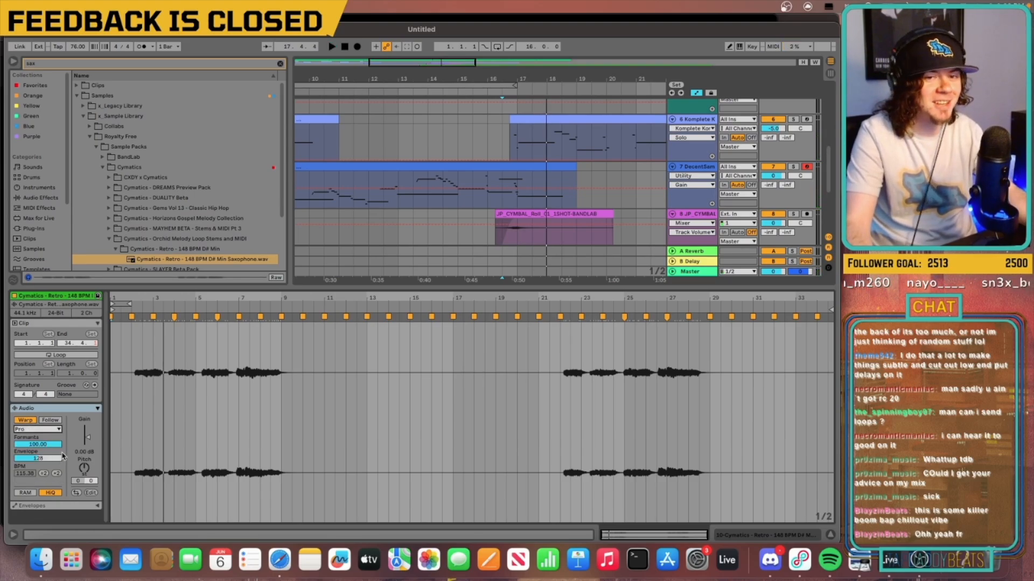
pyautogui.press('space')
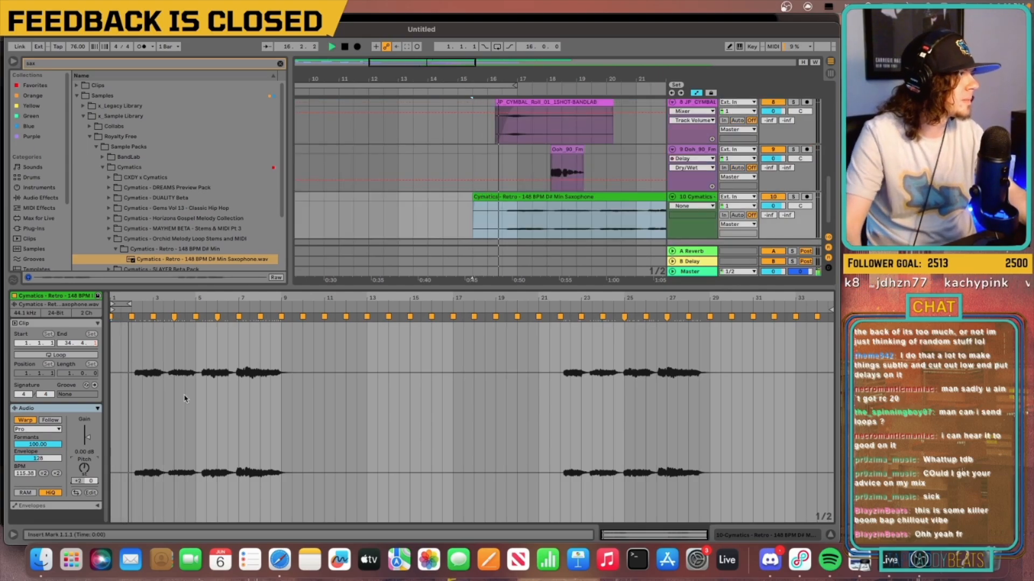
# Split the saxophone clip early in bar 18, start its second part at bar 19 and play the passage
pyautogui.moveTo(441, 62); pyautogui.dragTo(440, 100)
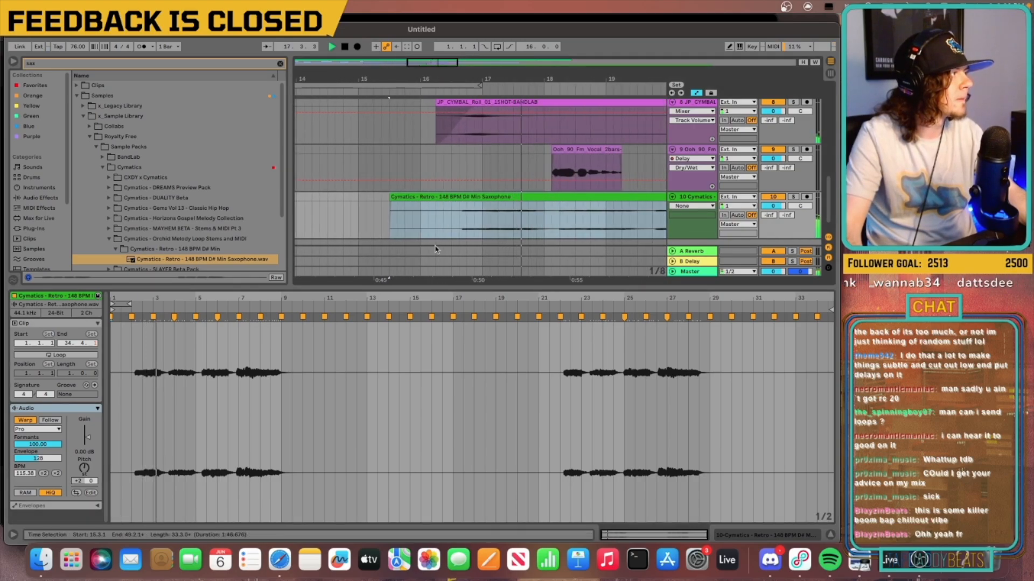
pyautogui.click(558, 216)
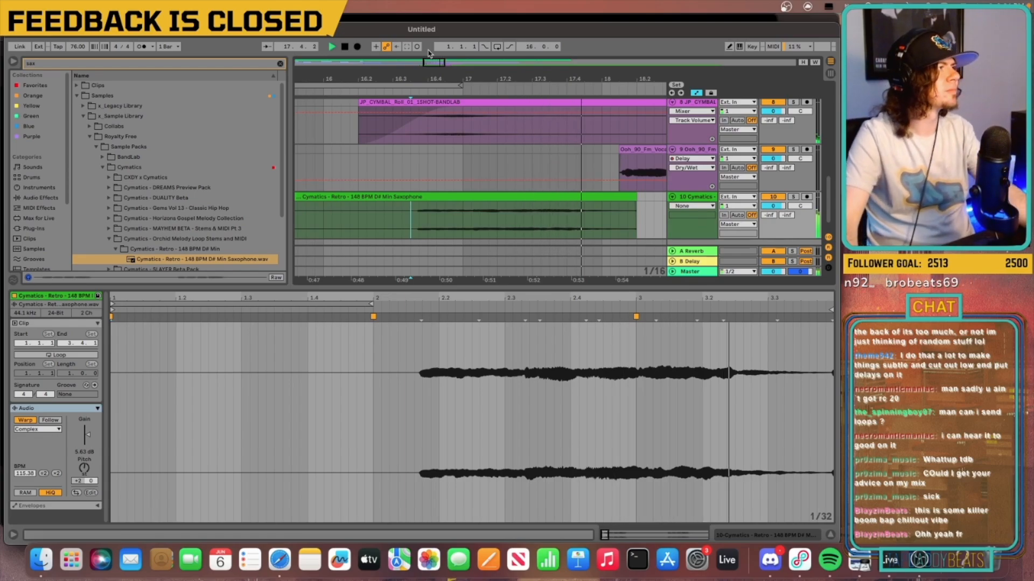
pyautogui.moveTo(560, 79); pyautogui.dragTo(466, 54)
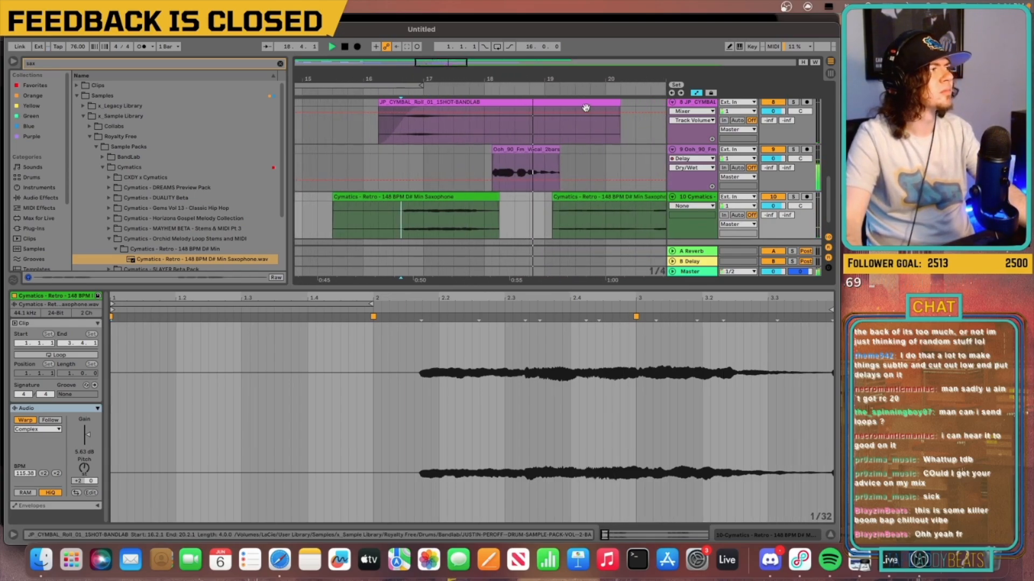
# Set the second saxophone clip's warp mode to Complex and play it with the beat from bar 19
pyautogui.click(574, 195)
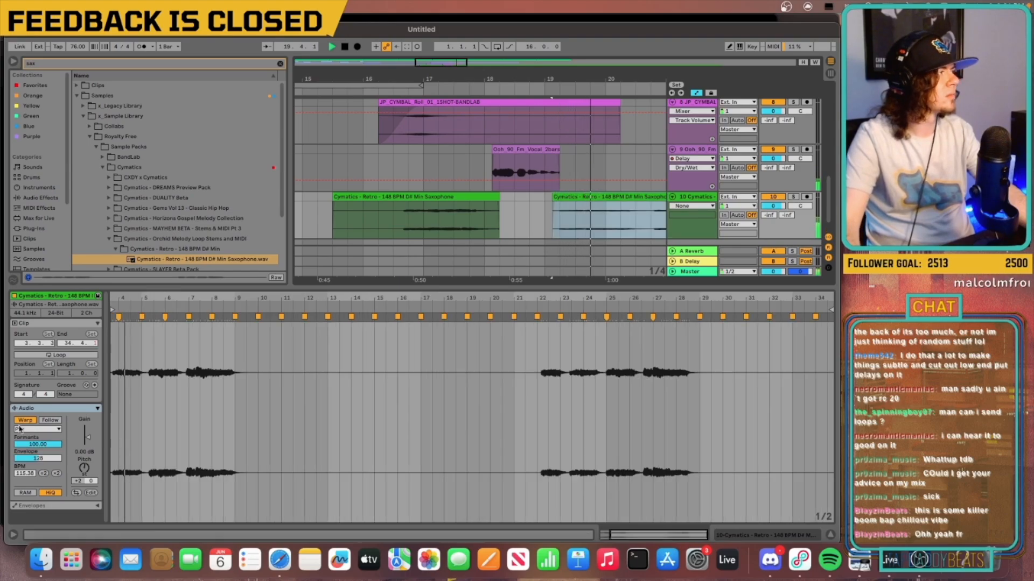
pyautogui.press('space')
pyautogui.click(37, 429)
pyautogui.click(41, 473)
pyautogui.press('space')
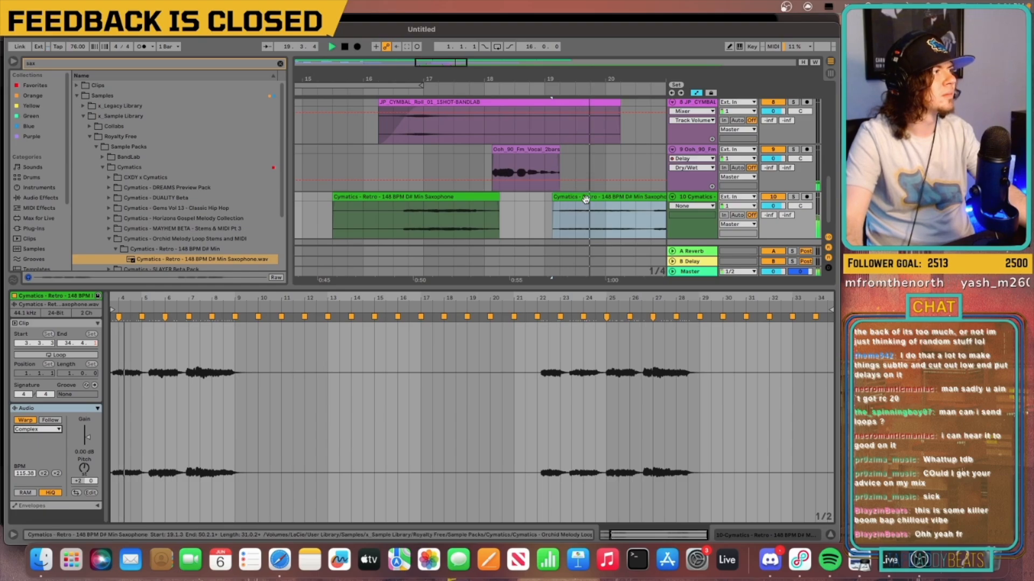
pyautogui.moveTo(458, 69); pyautogui.dragTo(473, 64)
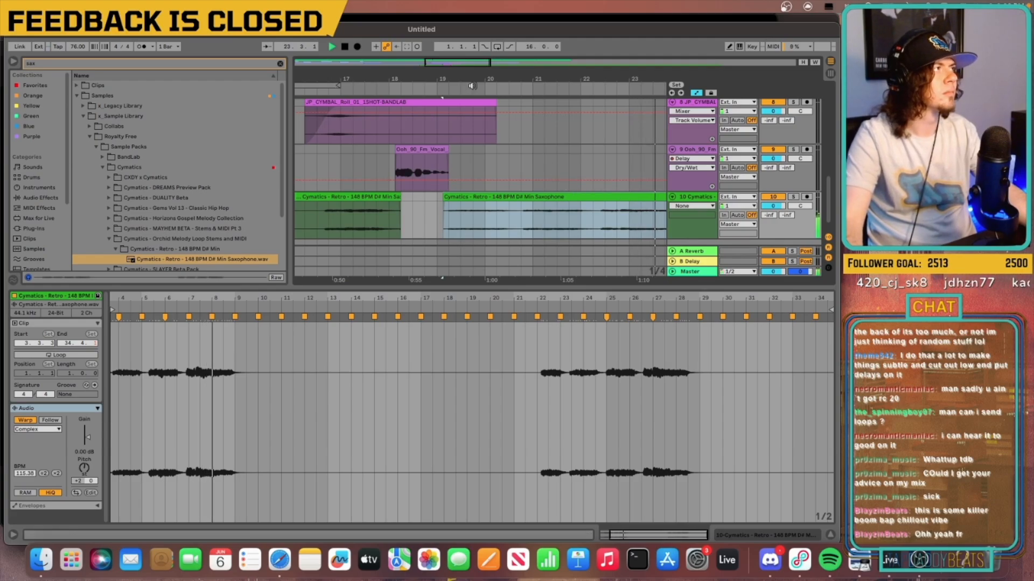
pyautogui.moveTo(431, 79); pyautogui.dragTo(489, 75)
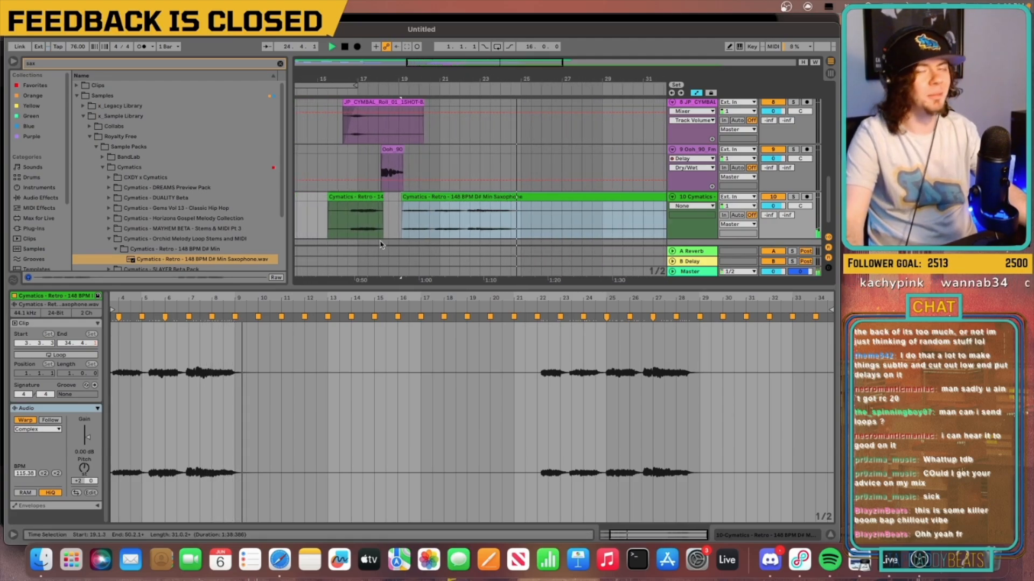
pyautogui.press('space')
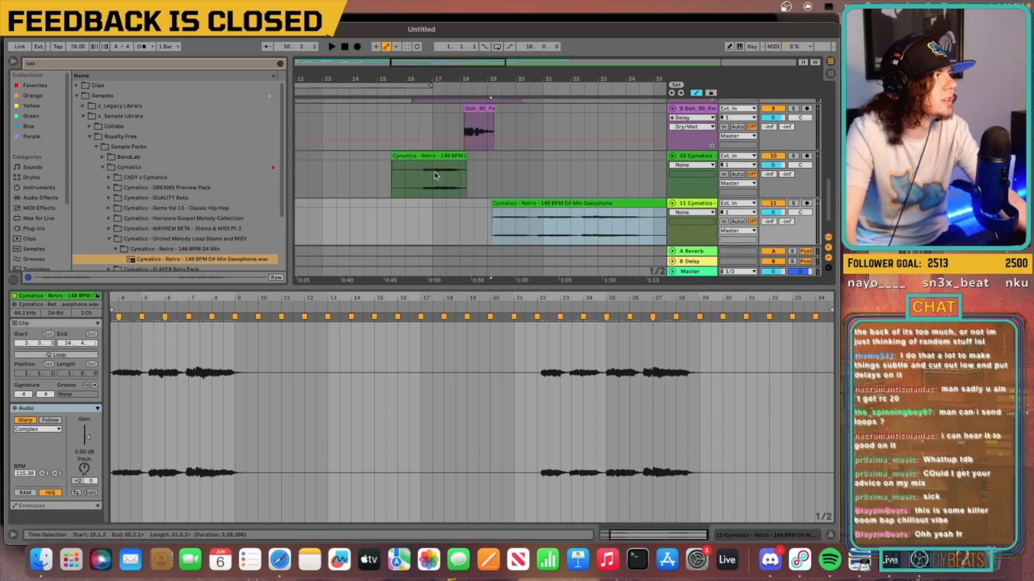
# Select the first saxophone clip and search the browser for Delay
pyautogui.click(432, 182)
pyautogui.click(84, 64)
pyautogui.write('Delay')
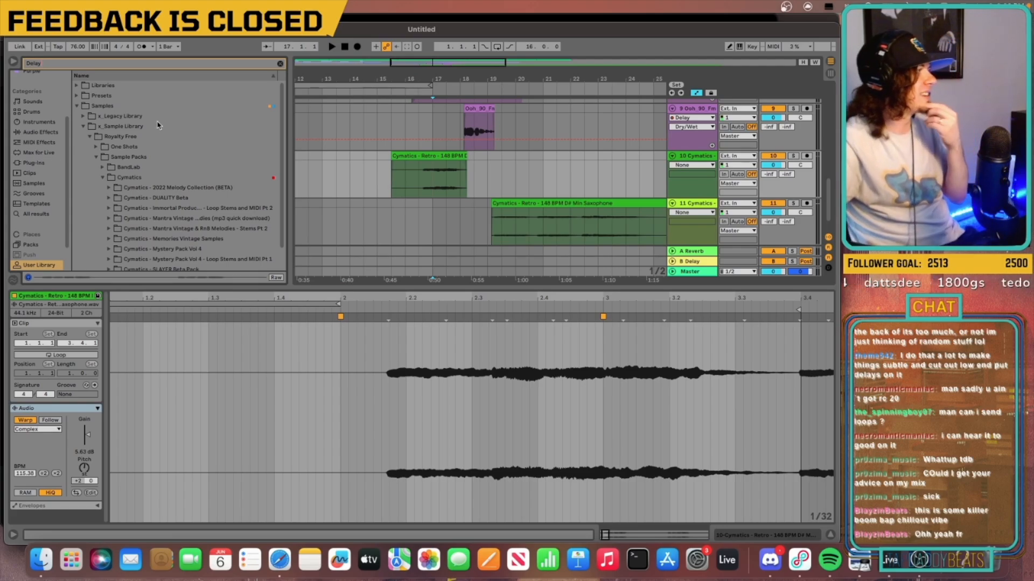
pyautogui.scroll(-1, 158, 126)
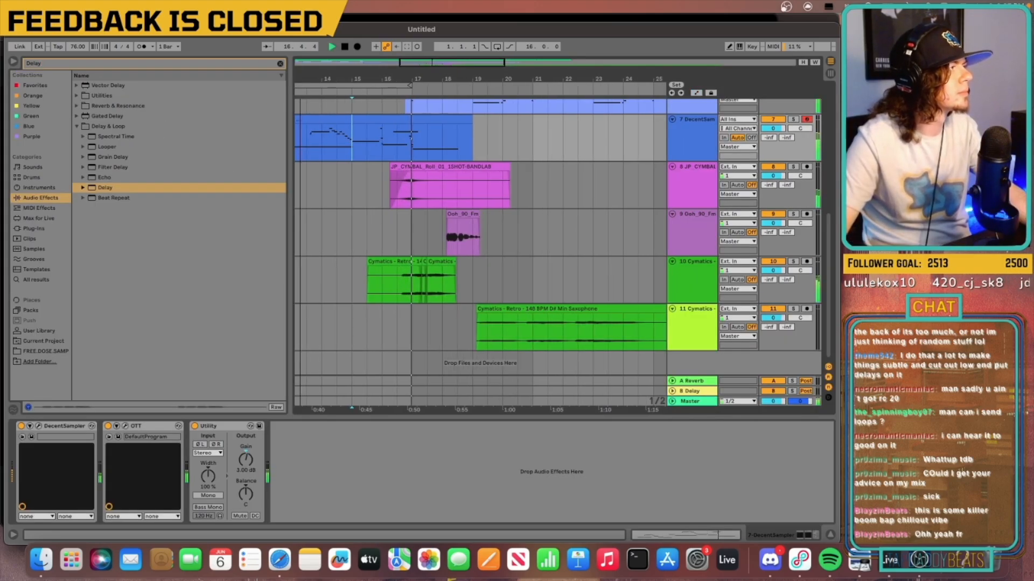
# Examine the chopped saxophone clip's edits around bar 17 up close while the transition plays
pyautogui.scroll(3, 322, 232)
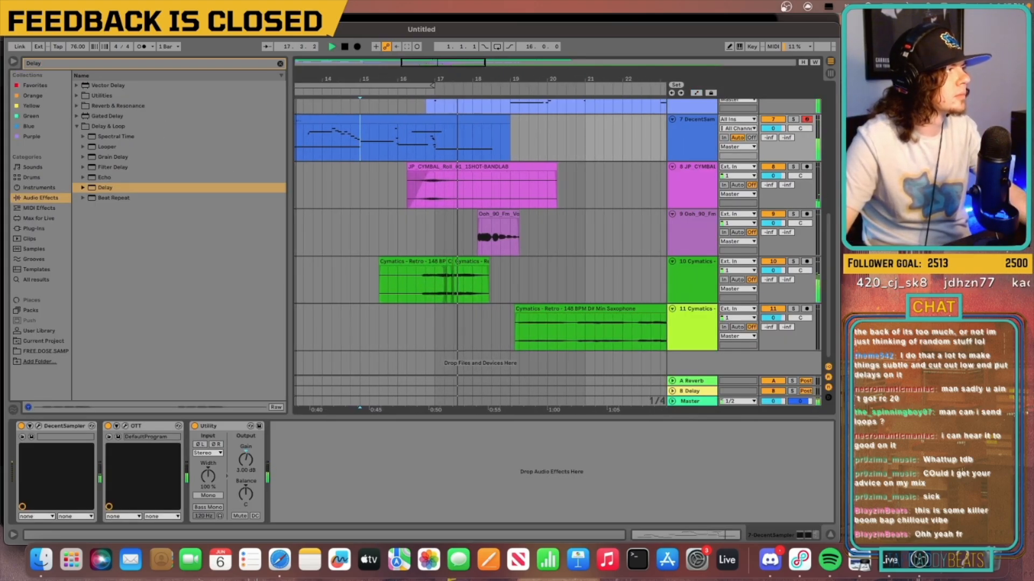
pyautogui.scroll(2, 305, 231)
pyautogui.hscroll(2, 305, 232)
pyautogui.scroll(4, 305, 232)
pyautogui.scroll(4, 305, 231)
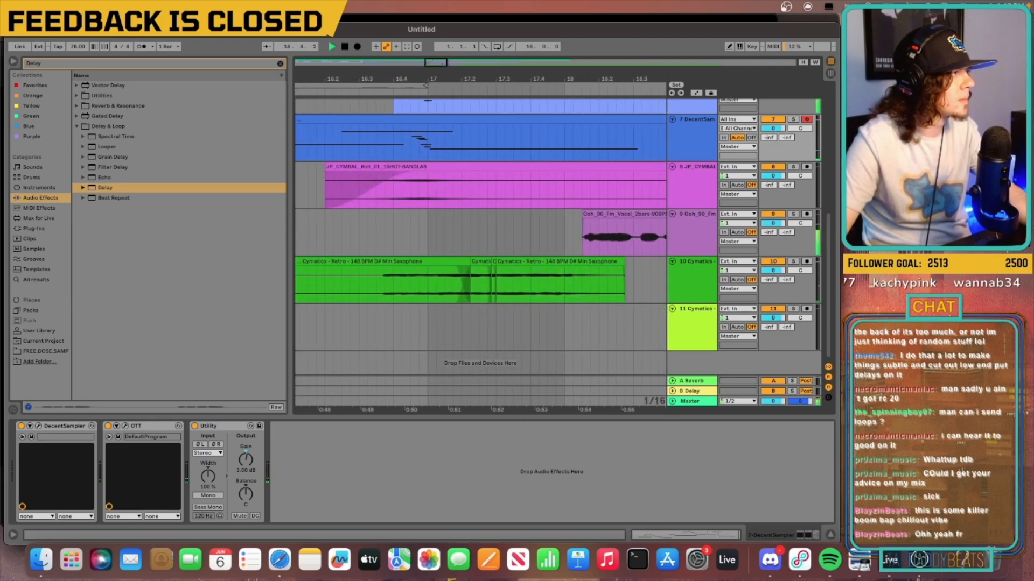
pyautogui.scroll(2, 480, 231)
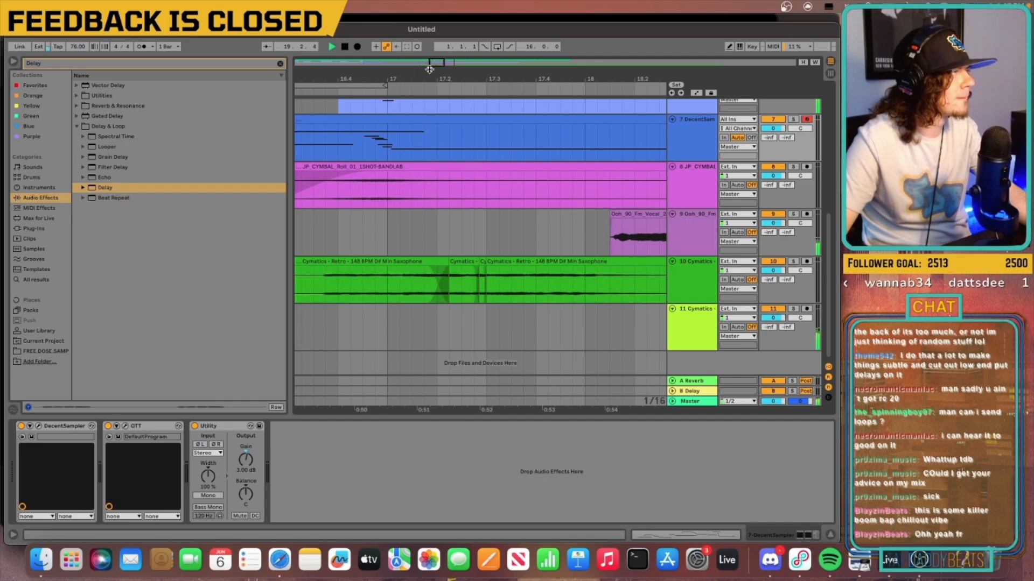
pyautogui.moveTo(439, 63)
pyautogui.mouseDown()
pyautogui.moveTo(450, 52)
pyautogui.moveTo(440, 63)
pyautogui.mouseUp()
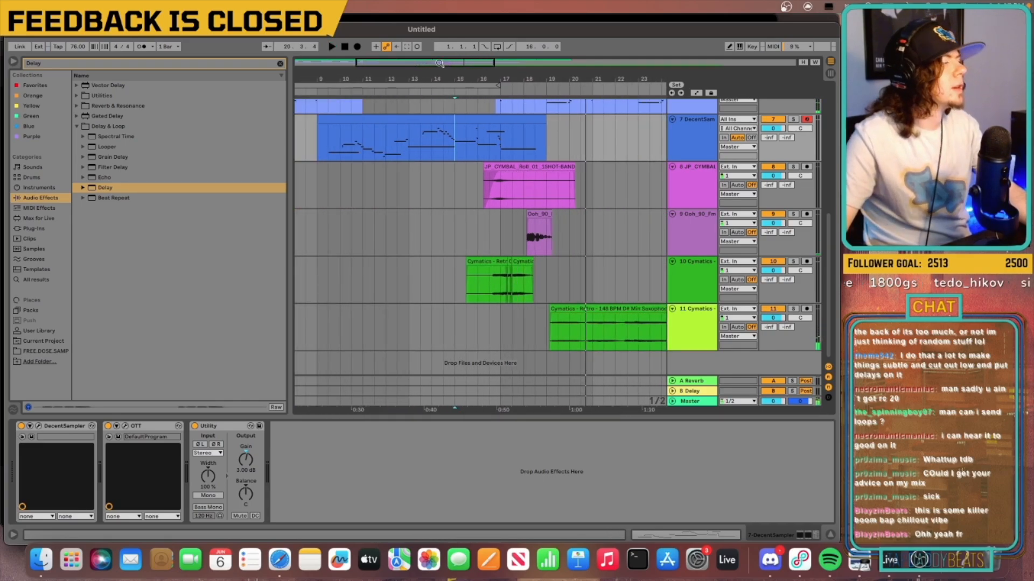
# Play the arrangement from the beginning
pyautogui.click(673, 93)
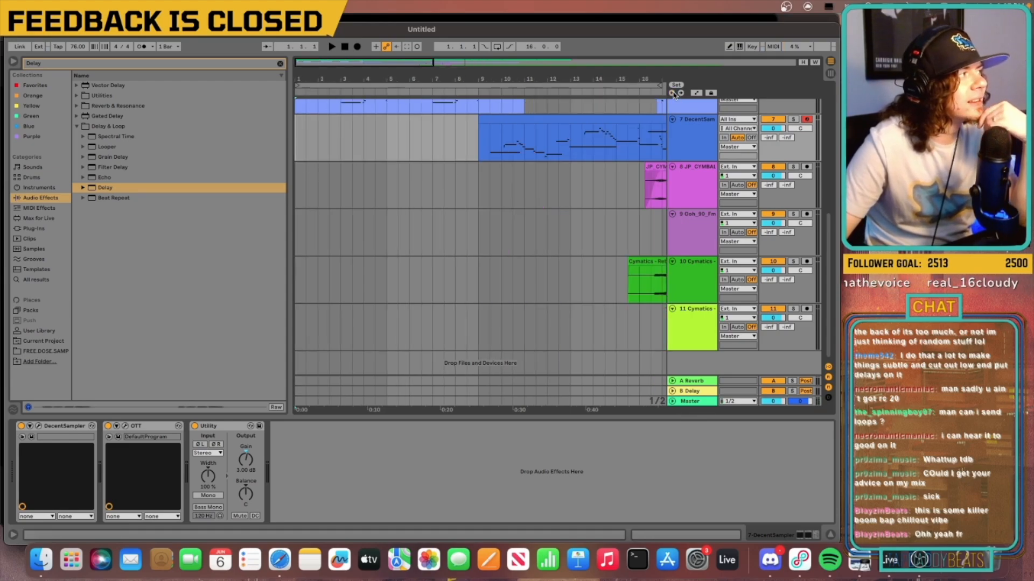
pyautogui.moveTo(402, 64); pyautogui.dragTo(437, 58)
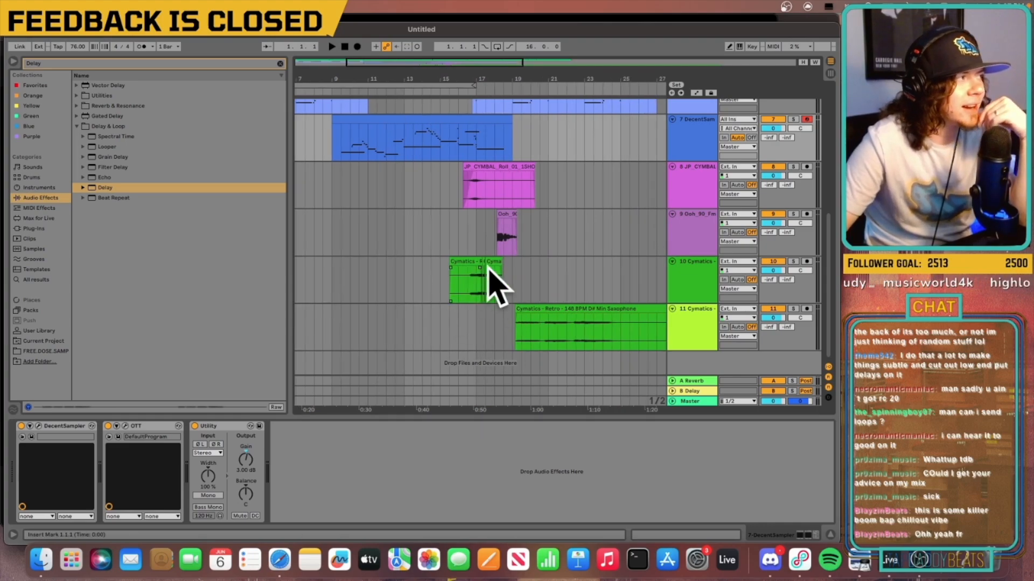
pyautogui.click(500, 248)
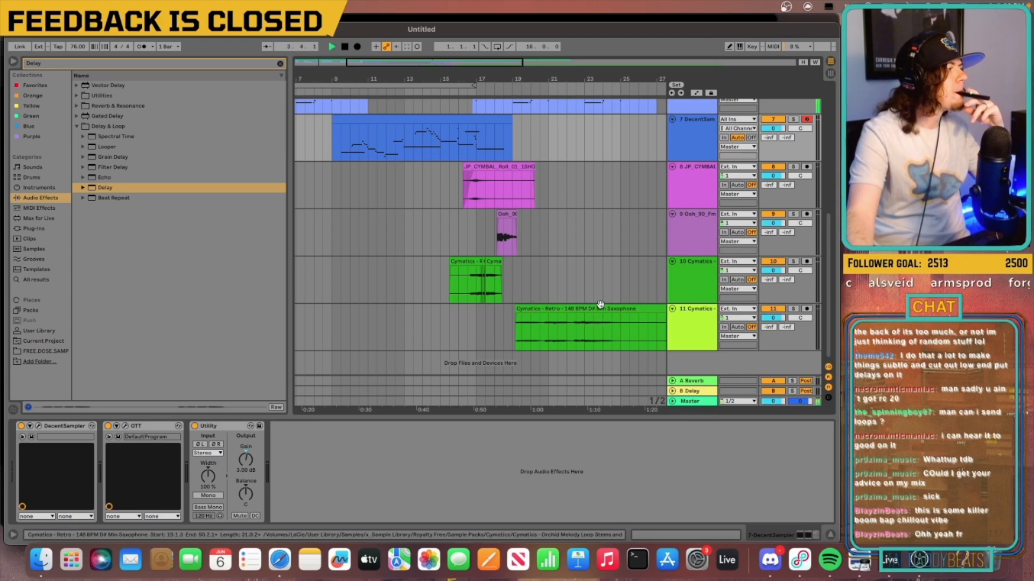
# Select the drum break track and start editing the browser's search term
pyautogui.scroll(5, 592, 268)
pyautogui.scroll(5, 558, 215)
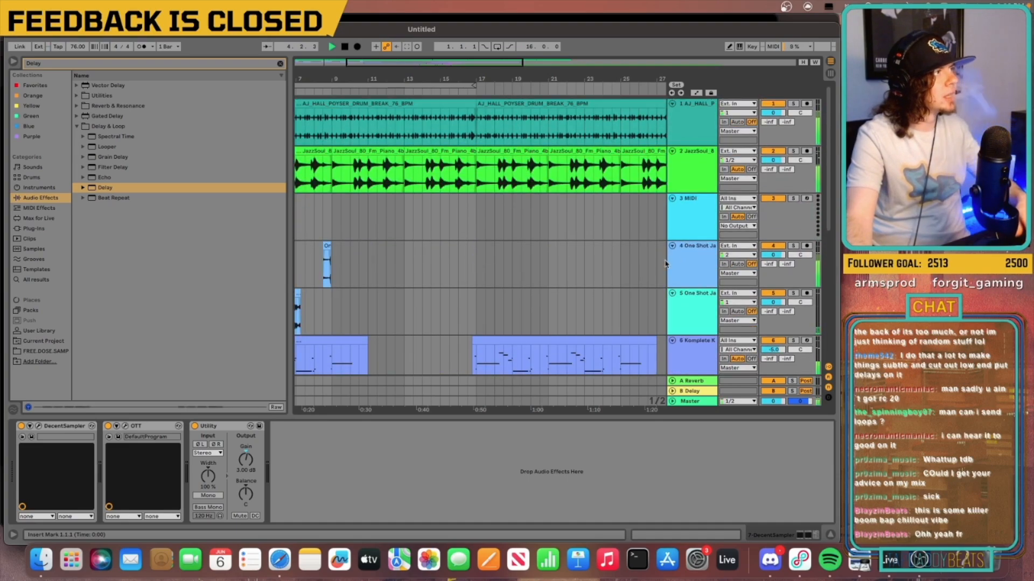
pyautogui.click(694, 139)
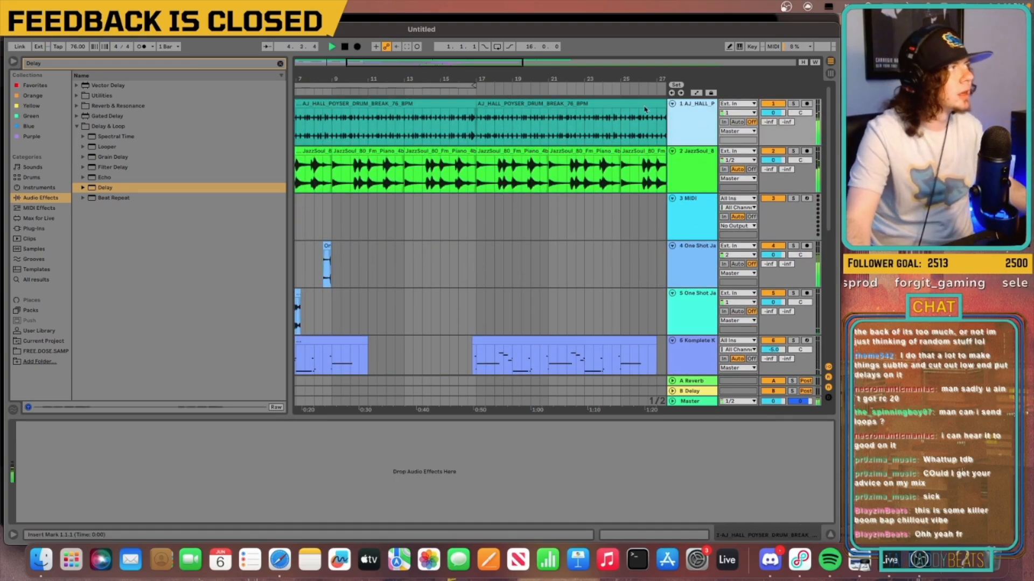
pyautogui.click(48, 63)
pyautogui.press('super+space')
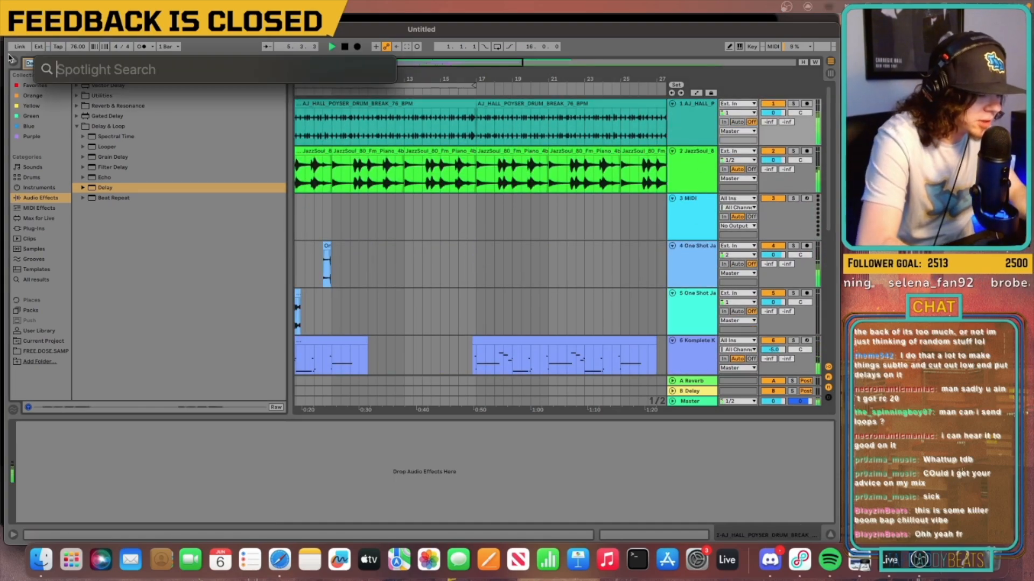
pyautogui.write('Dru')
pyautogui.press('BackSpace')
pyautogui.press('BackSpace')
pyautogui.press('BackSpace')
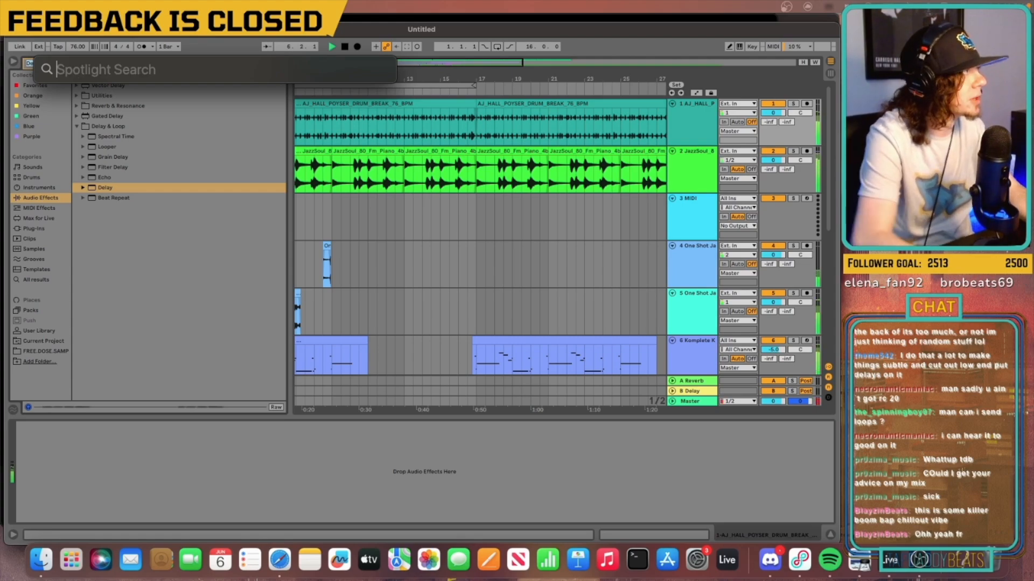
pyautogui.press('Escape')
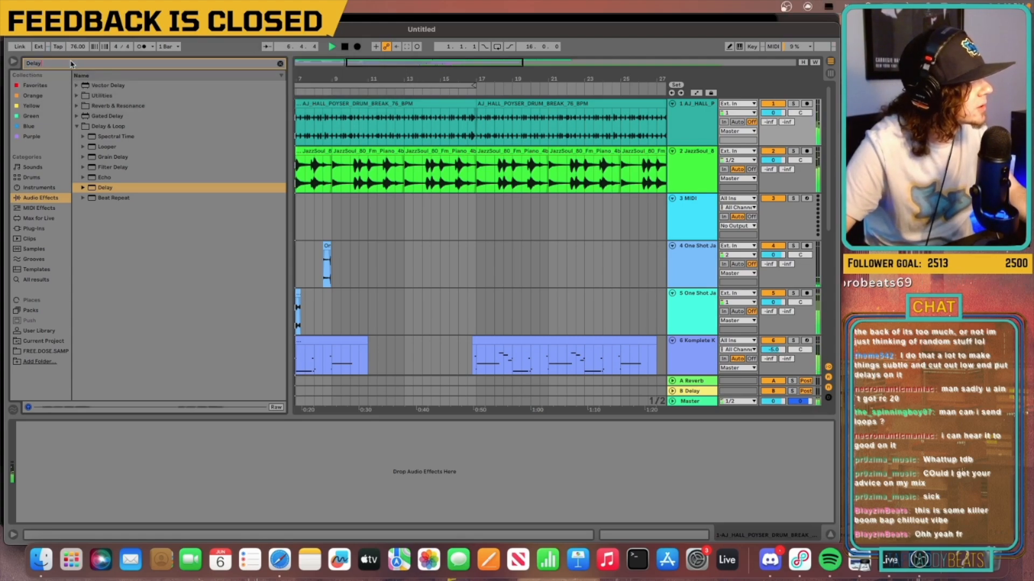
# Search the audio effects for "Drum b" and add Drum Buss to the drum break track
pyautogui.press('BackSpace')
pyautogui.press('BackSpace')
pyautogui.press('BackSpace')
pyautogui.press('BackSpace')
pyautogui.press('BackSpace')
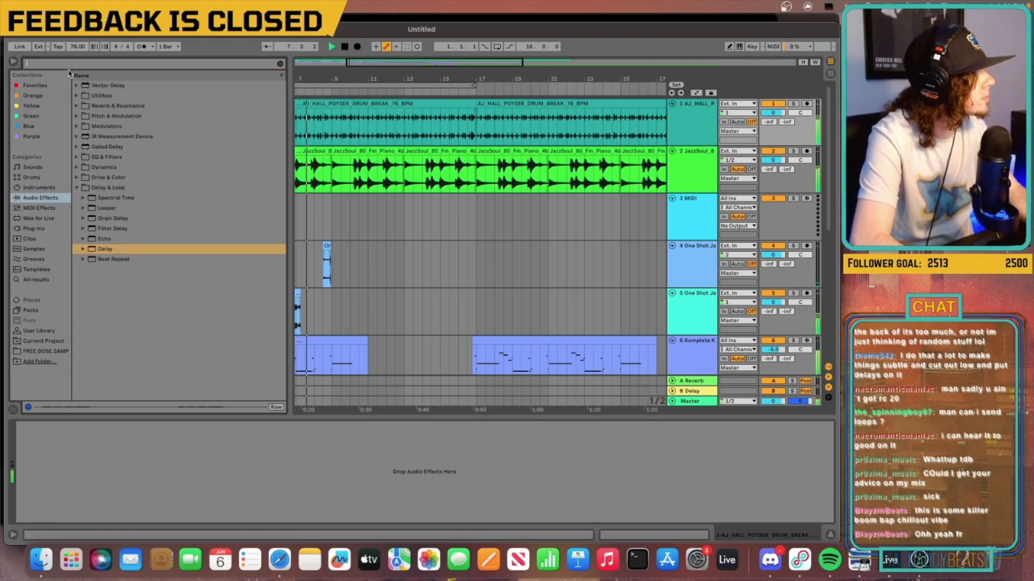
pyautogui.write('Dr')
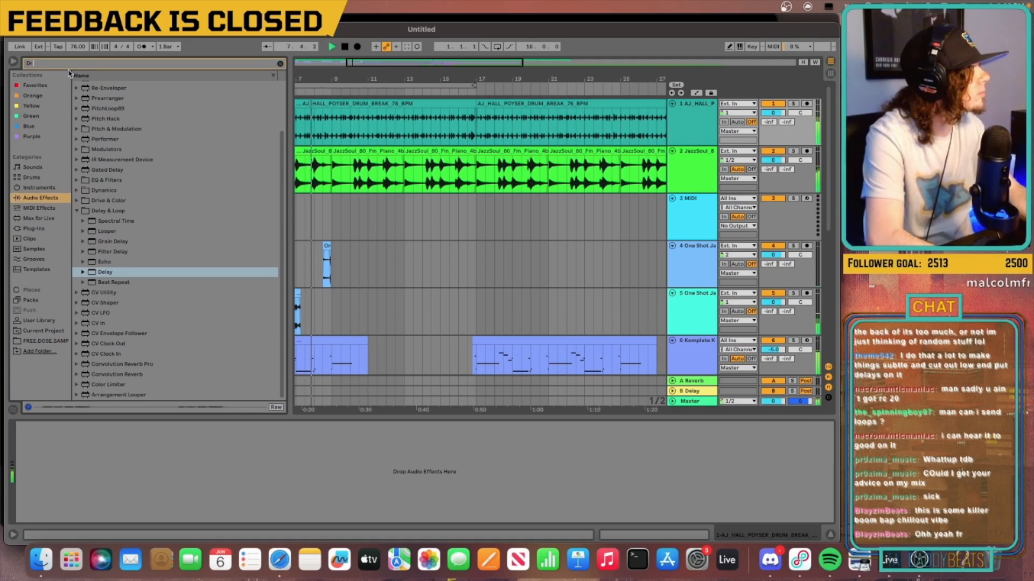
pyautogui.write('um b')
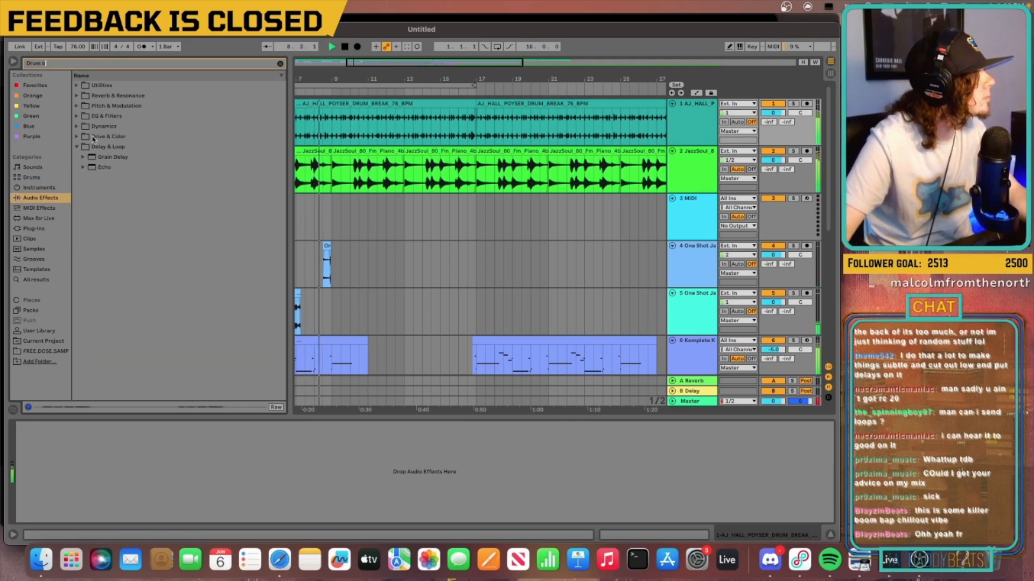
pyautogui.click(78, 117)
pyautogui.moveTo(111, 126); pyautogui.dragTo(372, 129)
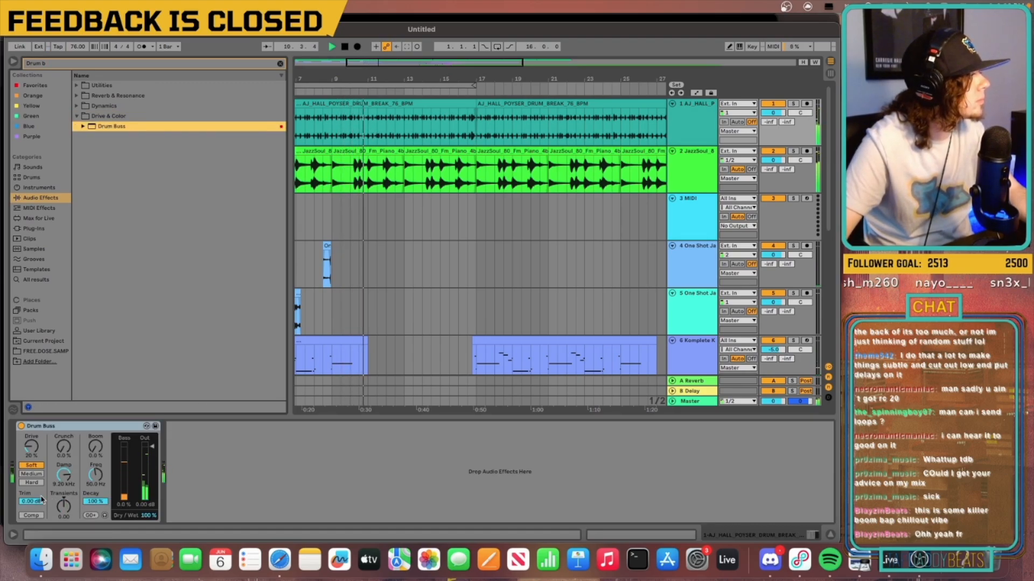
# Enable Drum Buss's compressor, set its Drive to 12% and its Dry/Wet to about 27% while the beat plays
pyautogui.moveTo(149, 515); pyautogui.dragTo(149, 538)
pyautogui.click(31, 516)
pyautogui.moveTo(147, 519); pyautogui.dragTo(147, 530)
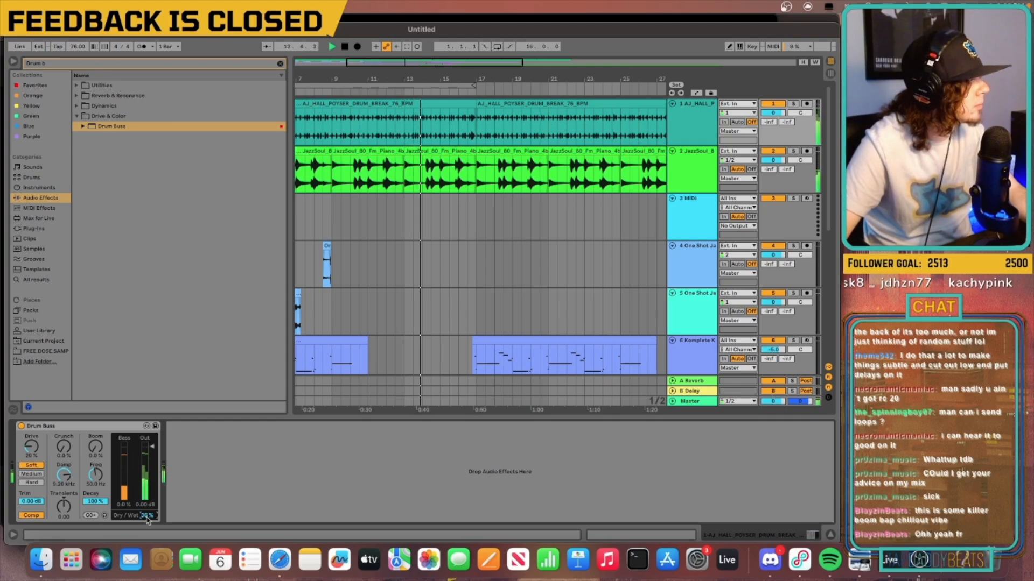
pyautogui.moveTo(143, 518); pyautogui.dragTo(144, 522)
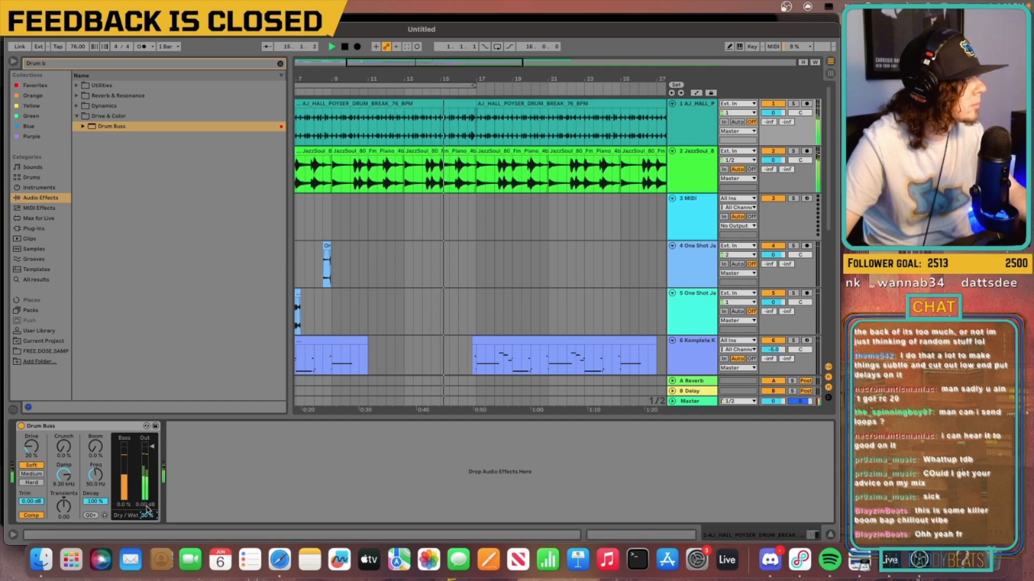
pyautogui.moveTo(32, 438)
pyautogui.mouseDown()
pyautogui.moveTo(33, 457)
pyautogui.moveTo(33, 446)
pyautogui.mouseUp()
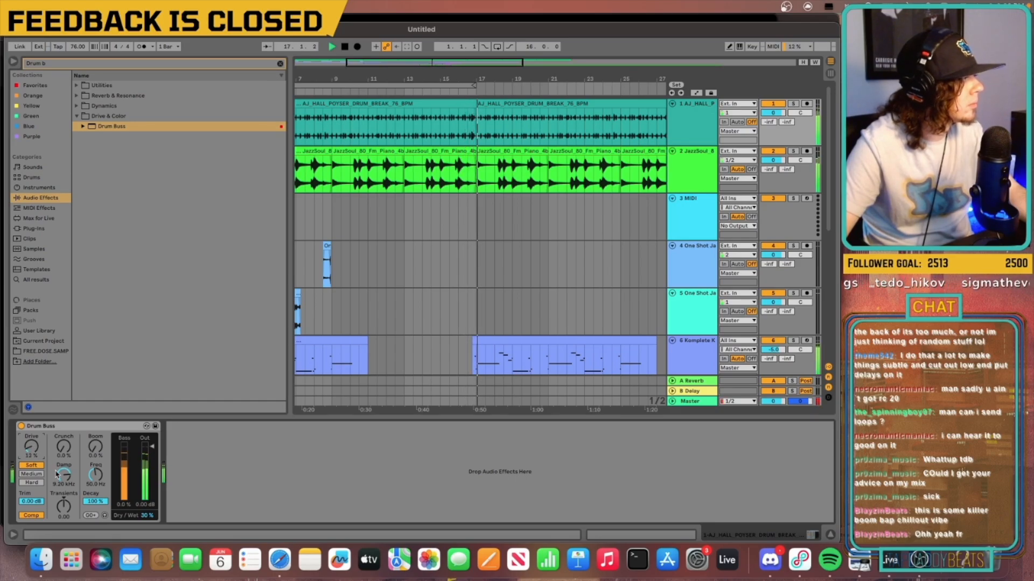
pyautogui.moveTo(147, 515); pyautogui.dragTo(147, 517)
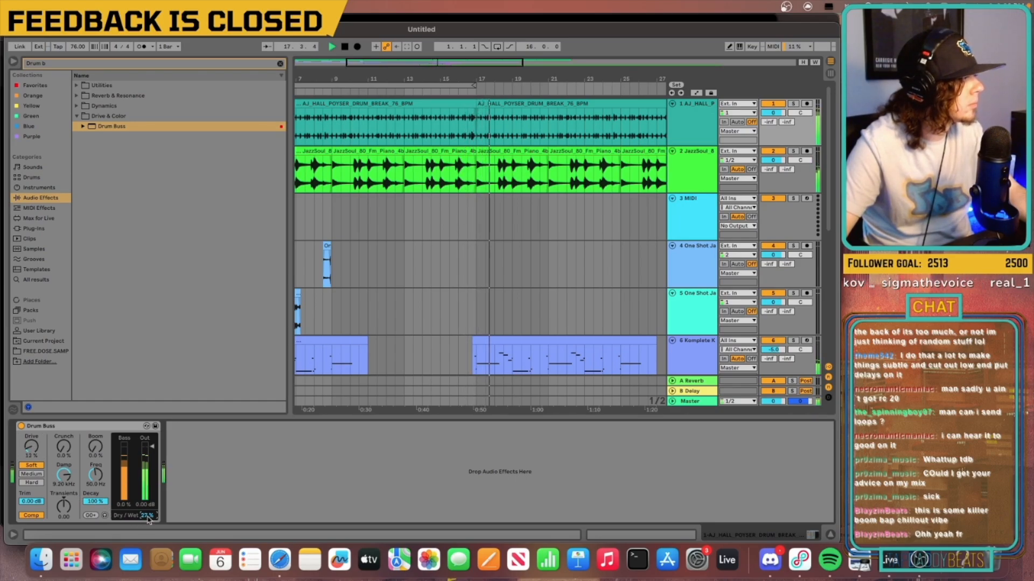
# Stop playback and delete the saxophone slice between 17.2 and 17.3 on the first saxophone track
pyautogui.moveTo(392, 67); pyautogui.dragTo(392, 40)
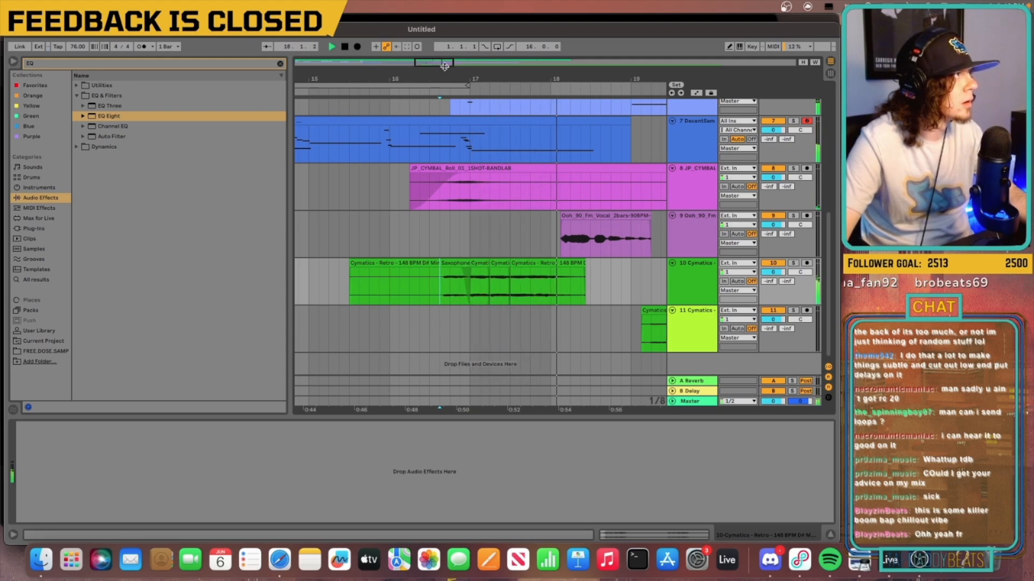
pyautogui.press('space')
pyautogui.moveTo(566, 80); pyautogui.dragTo(633, 100)
pyautogui.moveTo(438, 63); pyautogui.dragTo(434, 53)
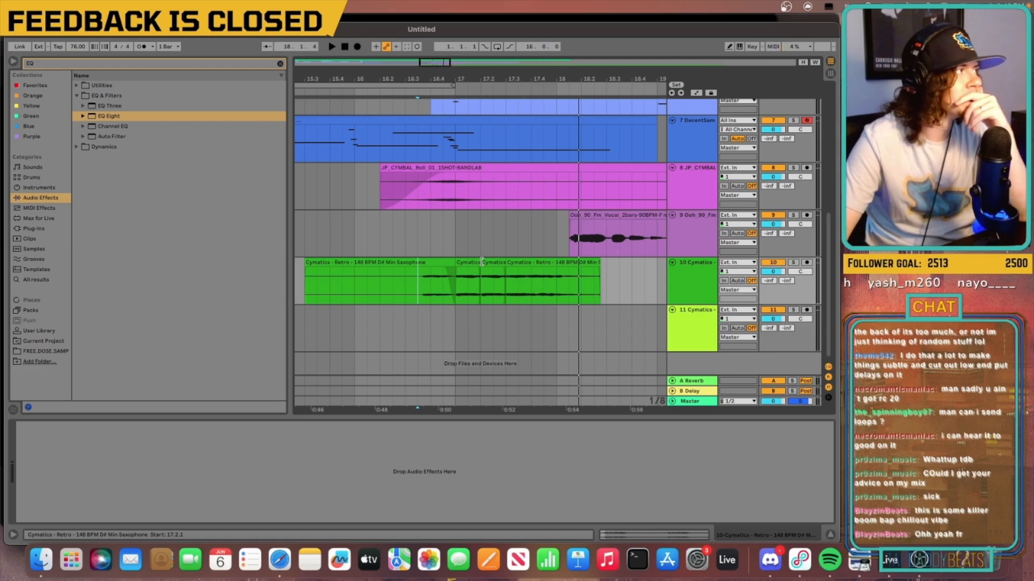
pyautogui.scroll(-1, 503, 256)
pyautogui.moveTo(433, 73); pyautogui.dragTo(438, 65)
pyautogui.click(487, 257)
pyautogui.press('Delete')
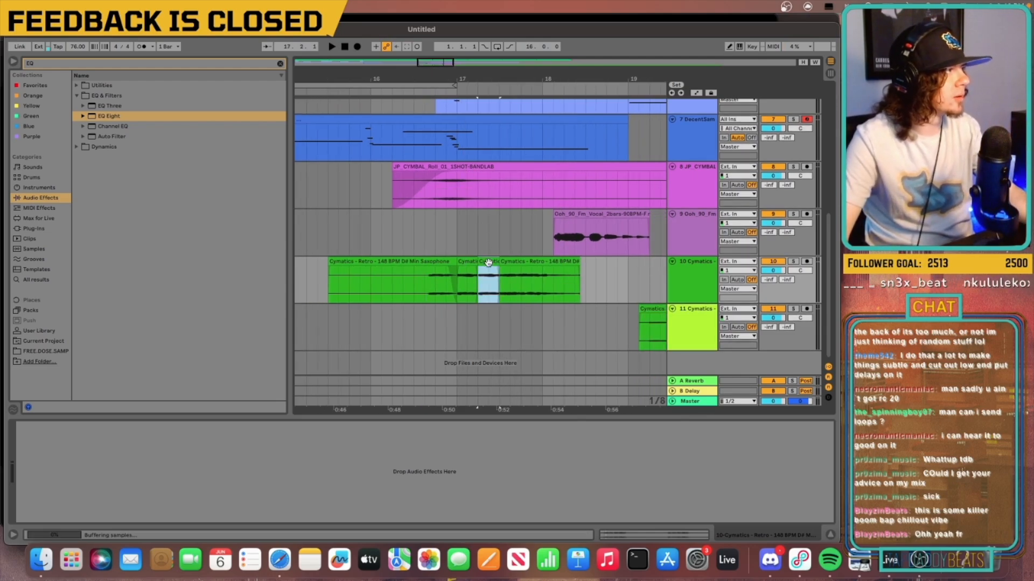
# Try replacing the saxophone slice at bar 17 by extending the preceding saxophone clip over it
pyautogui.click(470, 294)
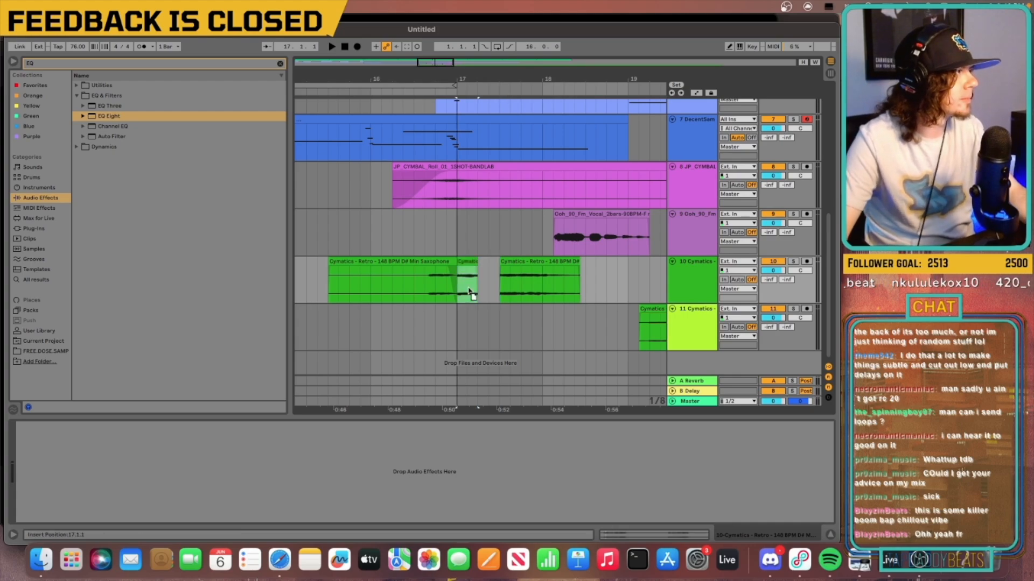
pyautogui.press('Delete')
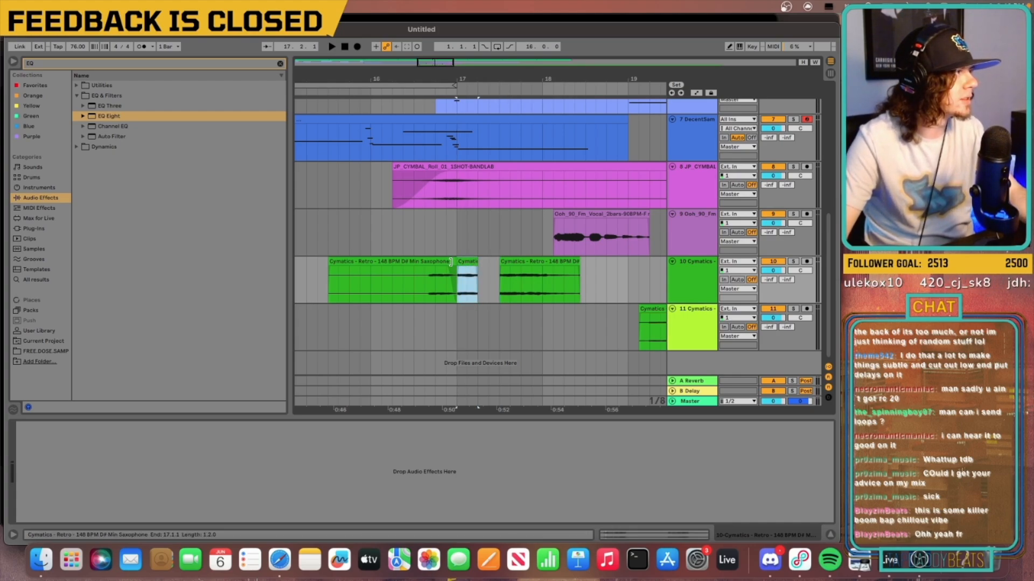
pyautogui.moveTo(454, 260); pyautogui.dragTo(487, 263)
pyautogui.click(456, 283)
pyautogui.press('space')
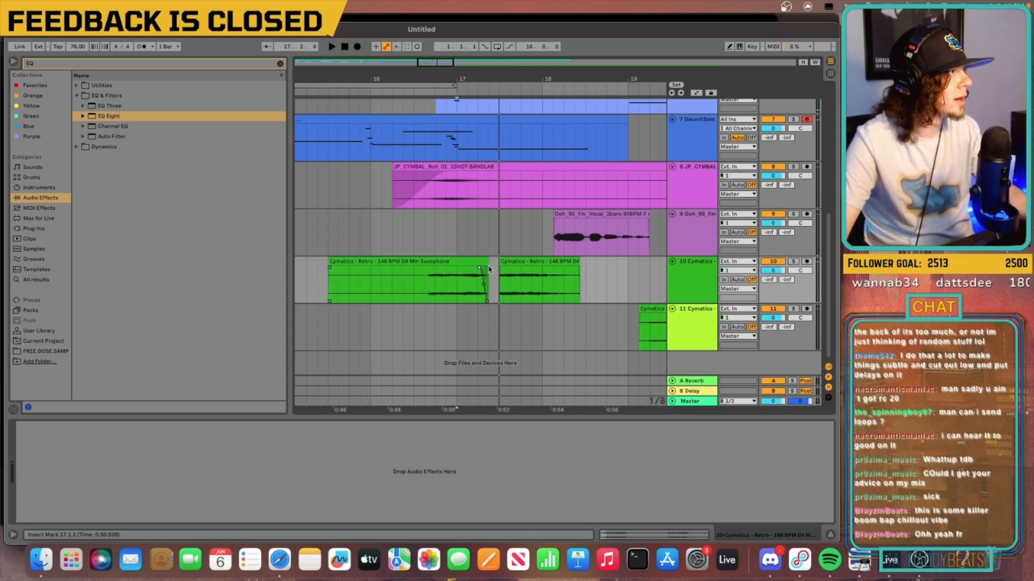
pyautogui.press('super+z')
pyautogui.press('super+z')
# Extend the start of the saxophone slice at bar 17 slightly earlier and play the join
pyautogui.click(448, 269)
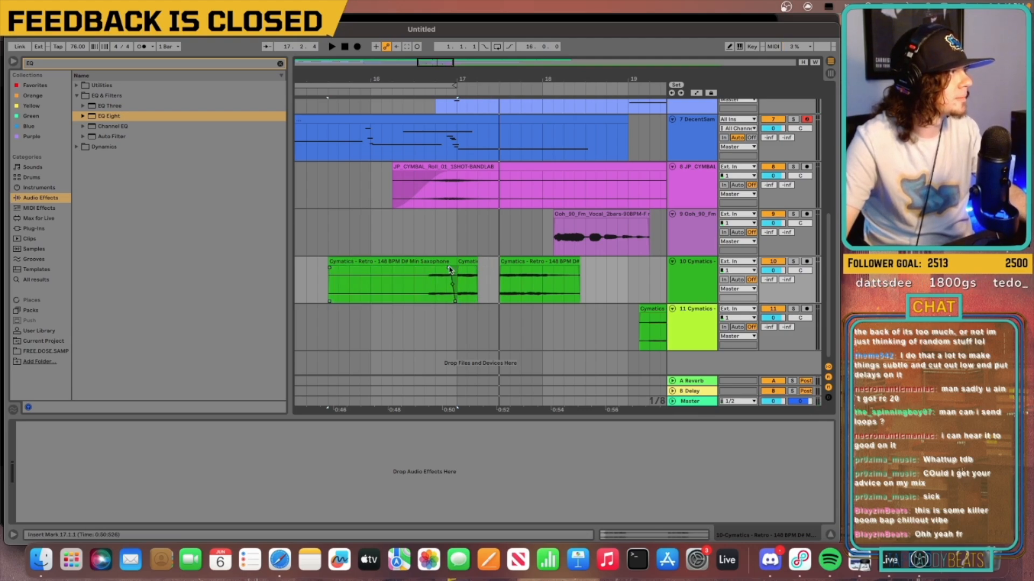
pyautogui.moveTo(455, 79); pyautogui.dragTo(458, 156)
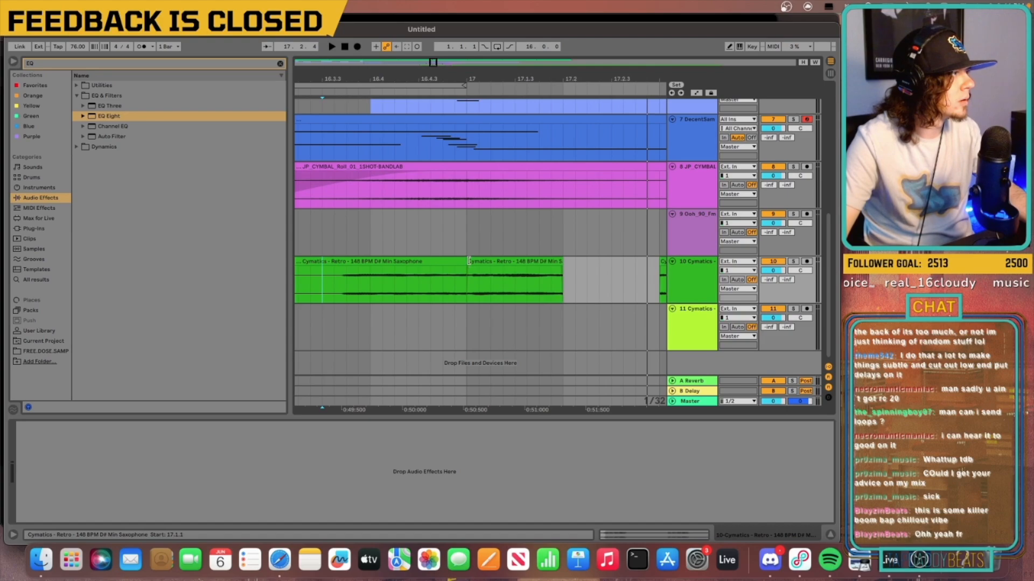
pyautogui.moveTo(469, 261); pyautogui.dragTo(459, 261)
pyautogui.click(448, 288)
pyautogui.press('space')
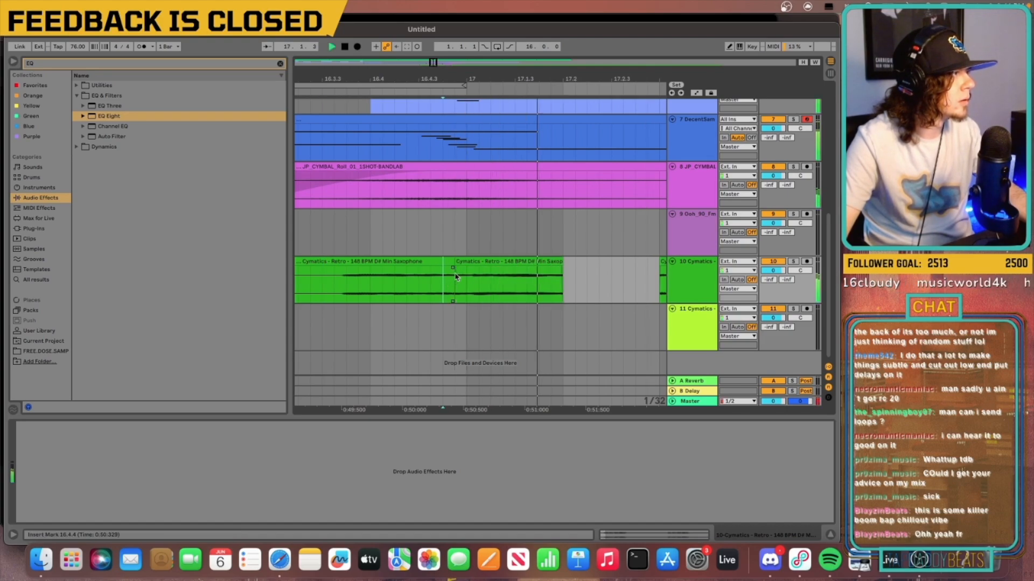
pyautogui.press('space')
# Move the saxophone clip starting at 17.3 onto the second saxophone track and place the playback marker just before bar 17
pyautogui.click(354, 284)
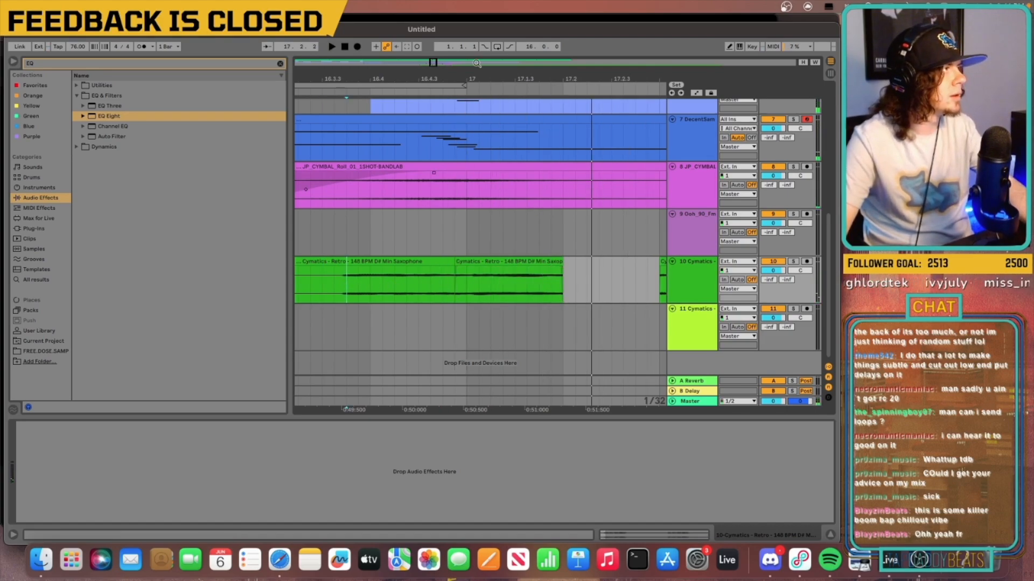
pyautogui.moveTo(433, 61); pyautogui.dragTo(442, 28)
pyautogui.moveTo(465, 263); pyautogui.dragTo(472, 314)
pyautogui.click(370, 285)
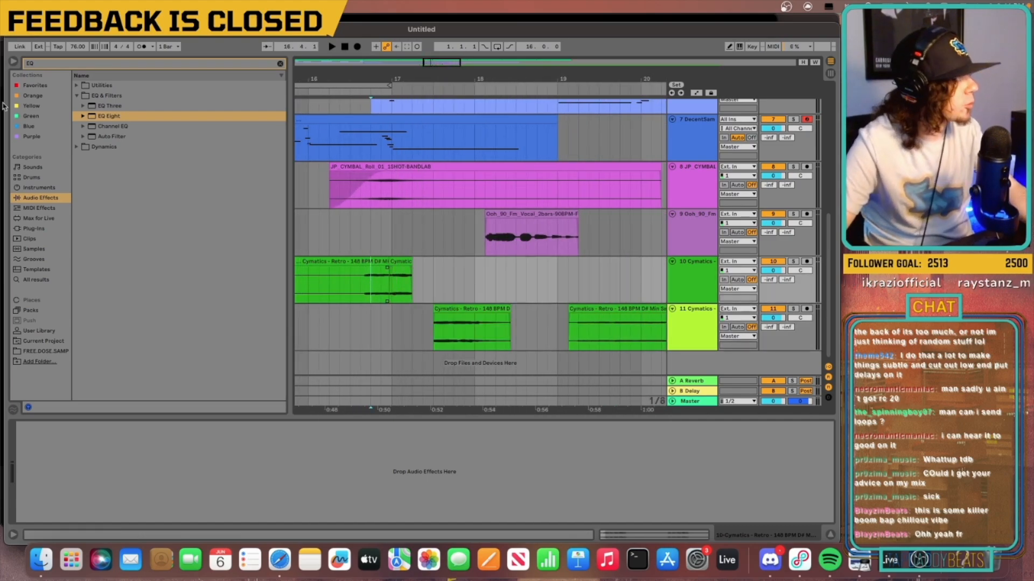
# Search the audio effects for Delay, add it to the first saxophone track and set its synced delay time to 4
pyautogui.moveTo(65, 63); pyautogui.dragTo(2, 58)
pyautogui.press('BackSpace')
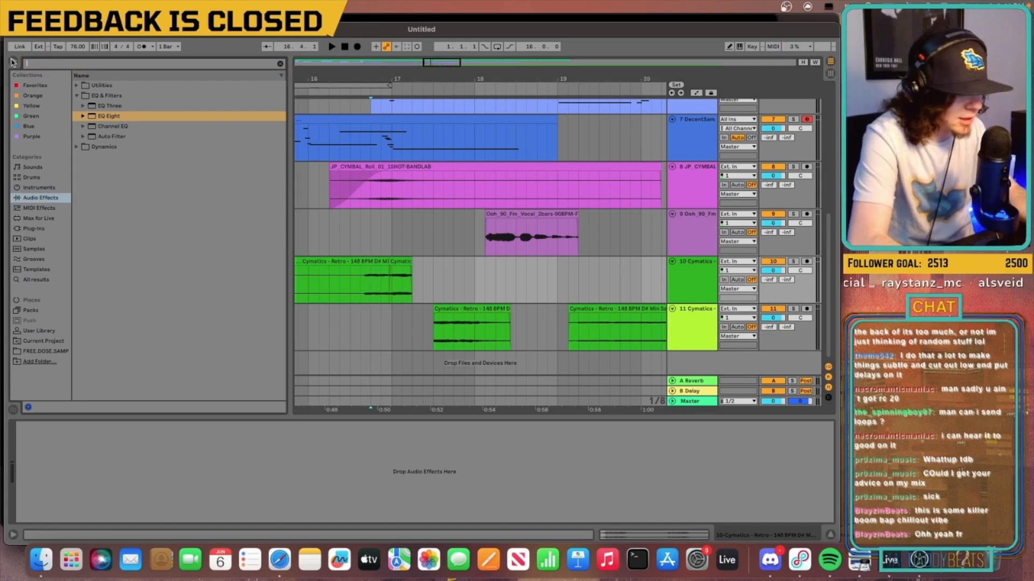
pyautogui.write('Delay')
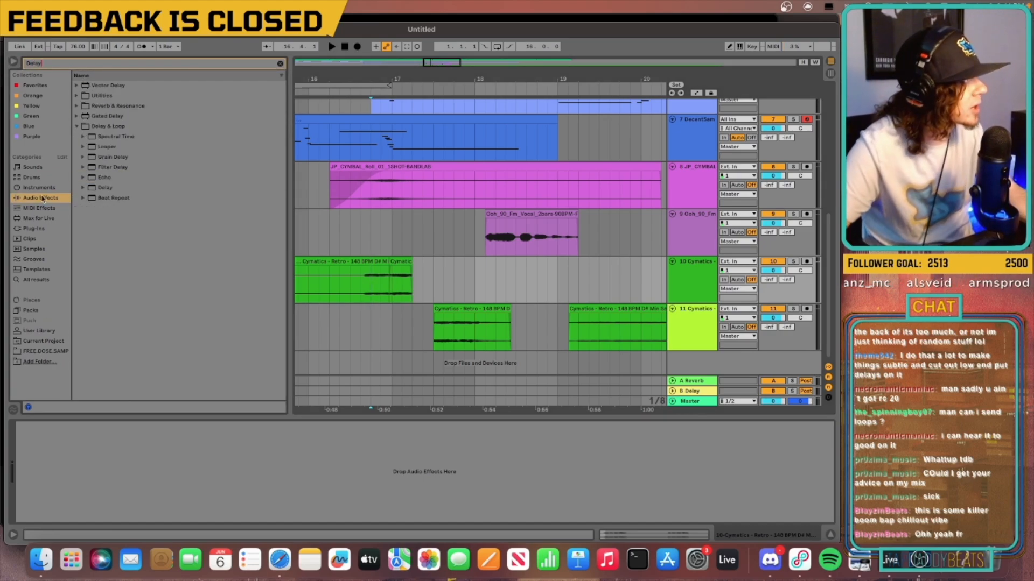
pyautogui.click(108, 187)
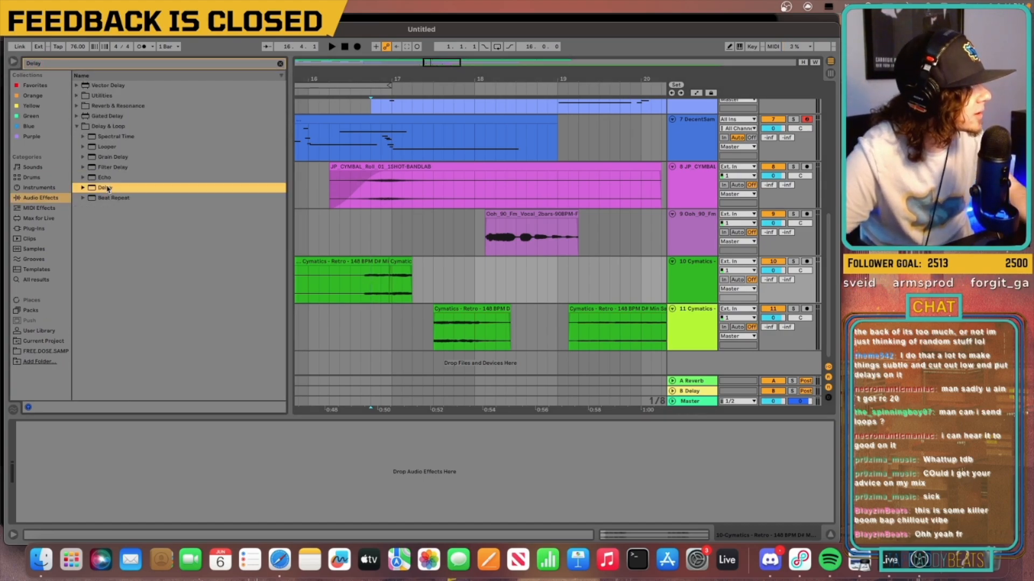
pyautogui.moveTo(396, 282); pyautogui.dragTo(388, 283)
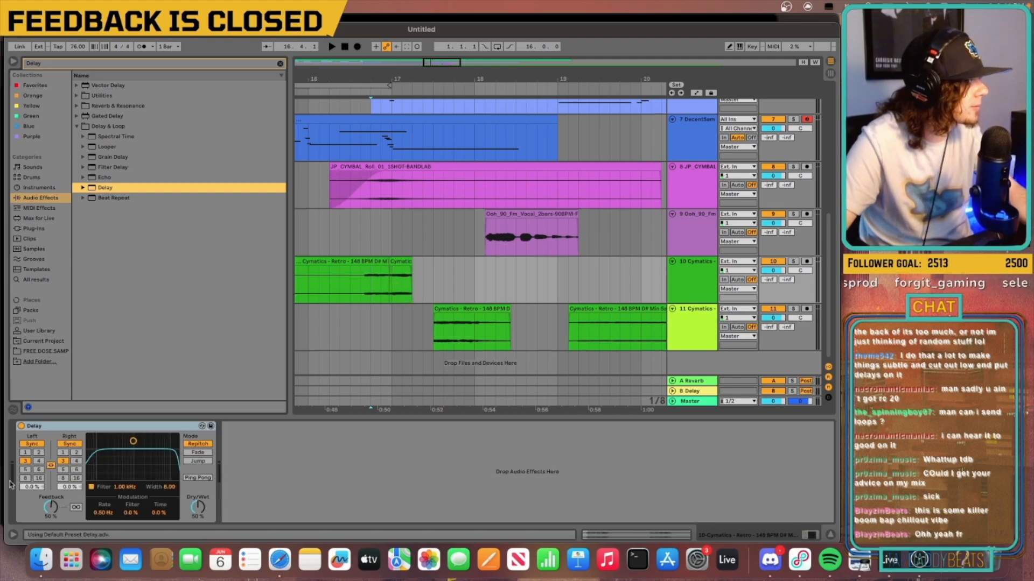
pyautogui.click(38, 461)
# Automate the Delay's on/off state on the first saxophone track to switch on around bar 17 and play the transition
pyautogui.rightClick(21, 427)
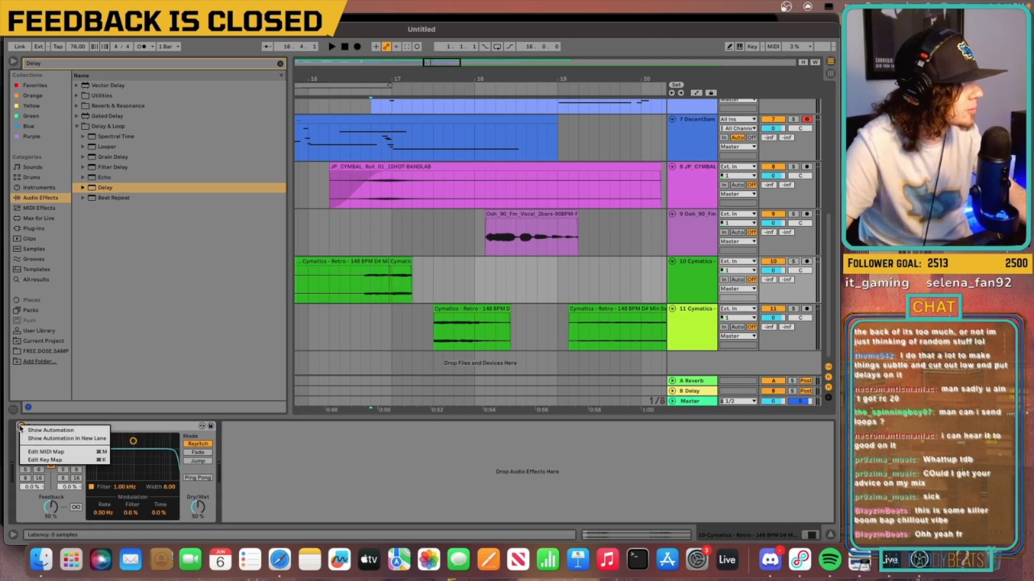
pyautogui.click(33, 429)
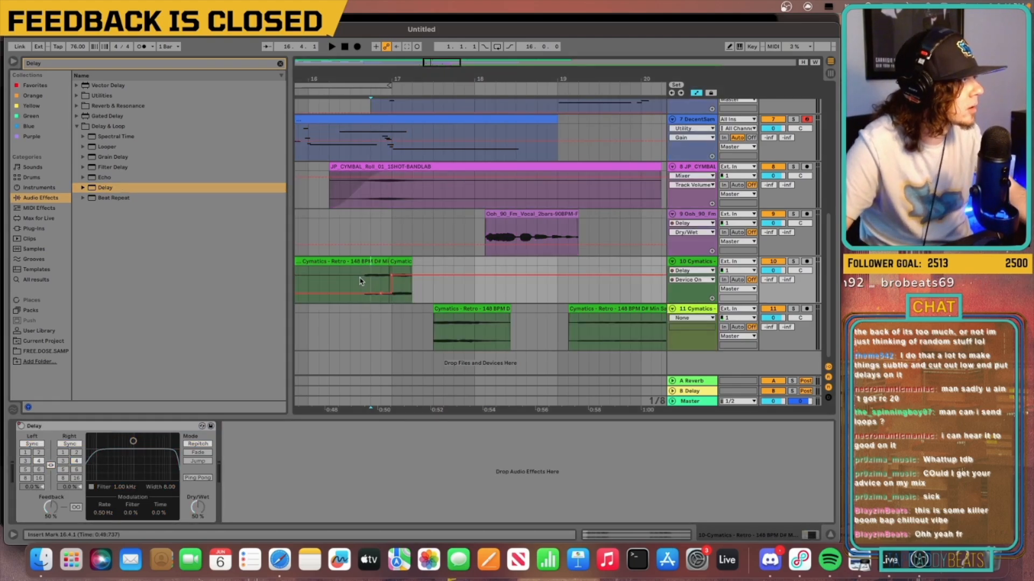
pyautogui.press('space')
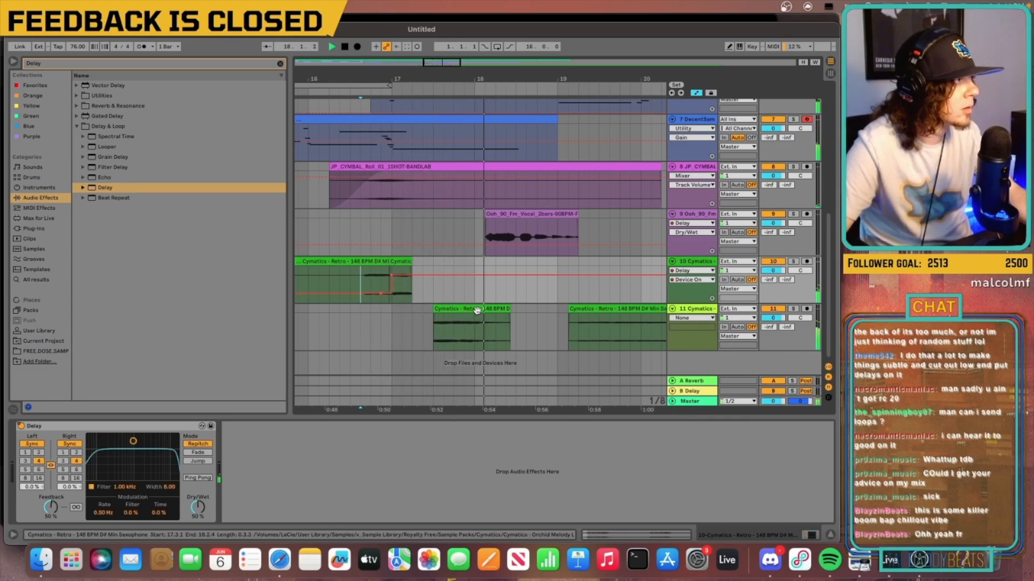
pyautogui.press('space')
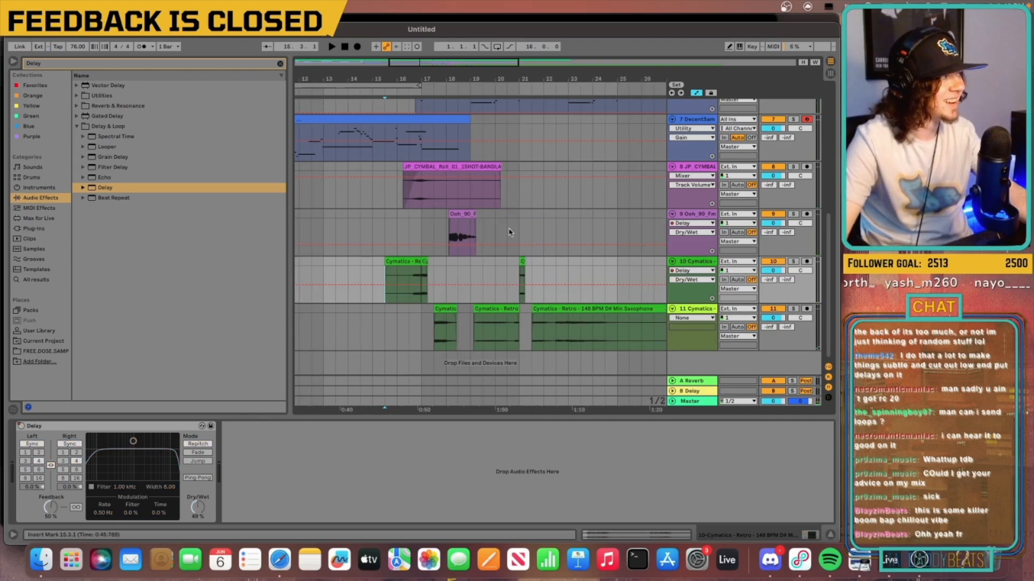
# Play the bar 17 transition, then copy bars 1 to 9 of tracks 1 to 6 and paste them at bar 33
pyautogui.press('space')
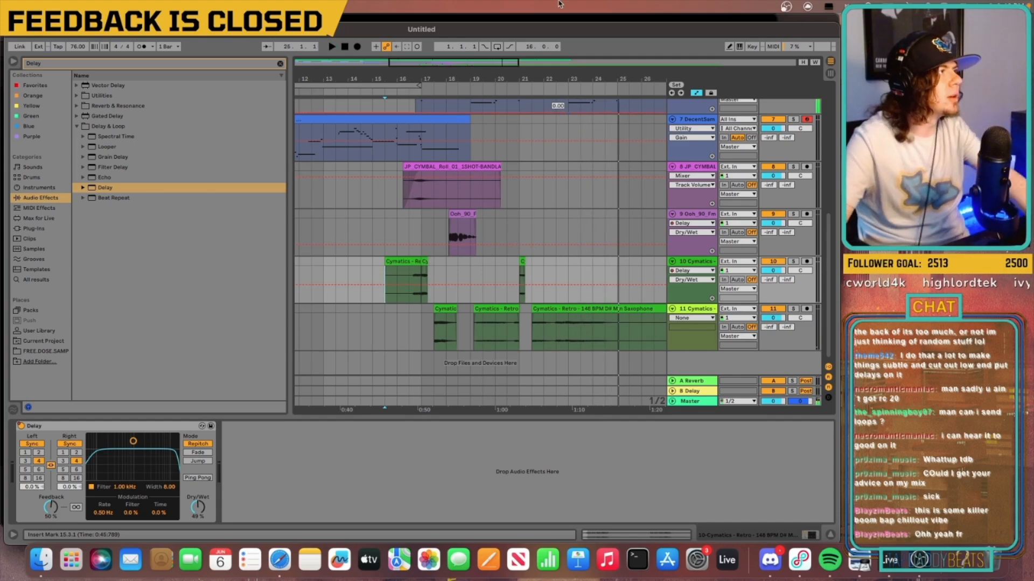
pyautogui.scroll(-6, 439, 167)
pyautogui.scroll(8, 439, 167)
pyautogui.scroll(-1, 406, 109)
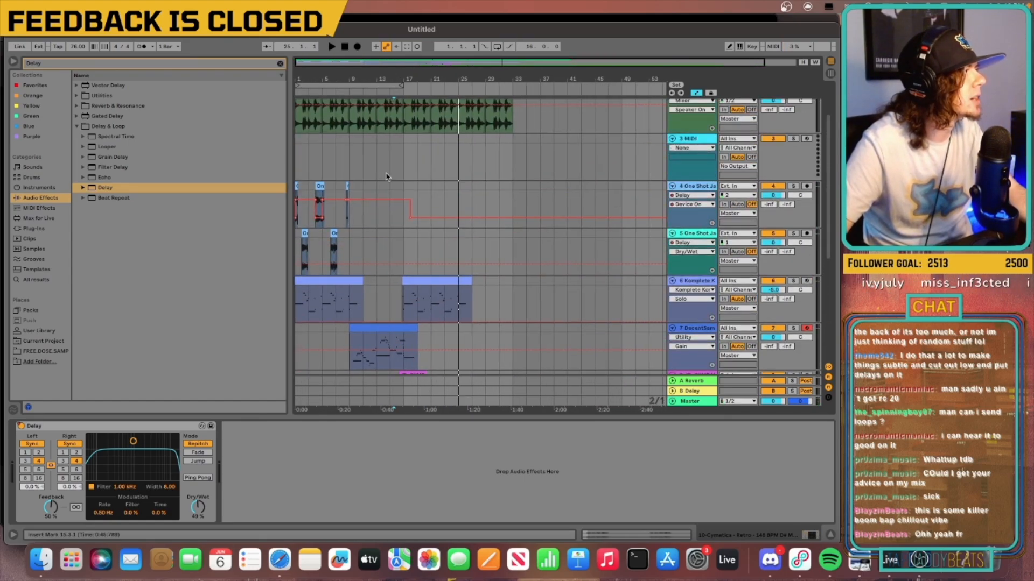
pyautogui.moveTo(293, 310); pyautogui.dragTo(350, 100)
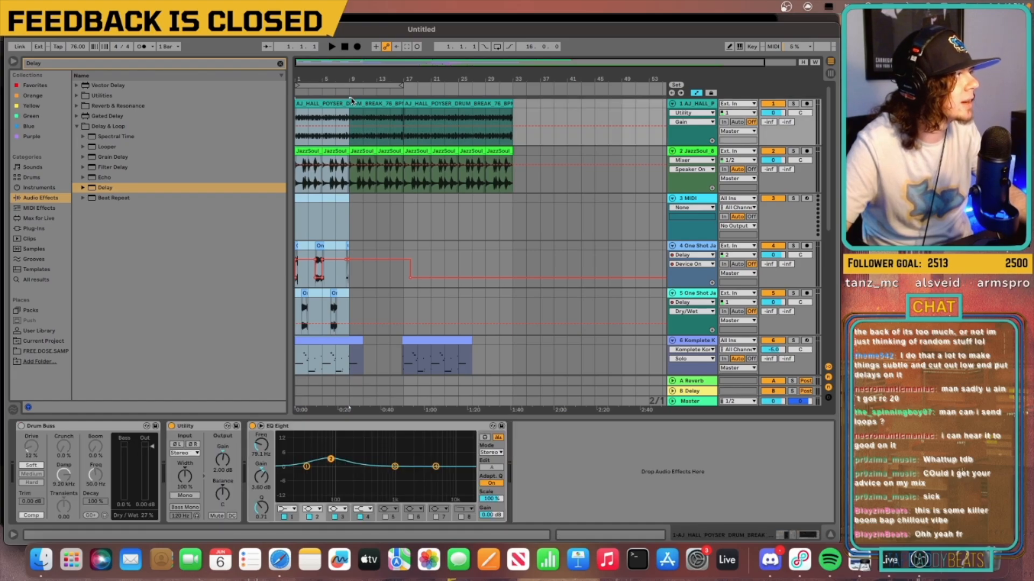
pyautogui.click(515, 113)
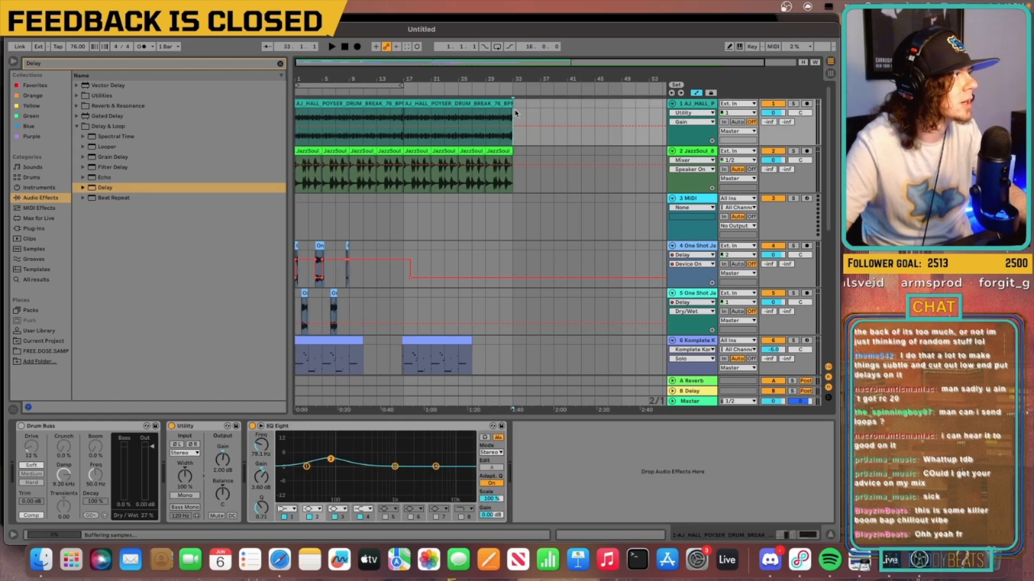
pyautogui.hotkey('ctrl', 'v')
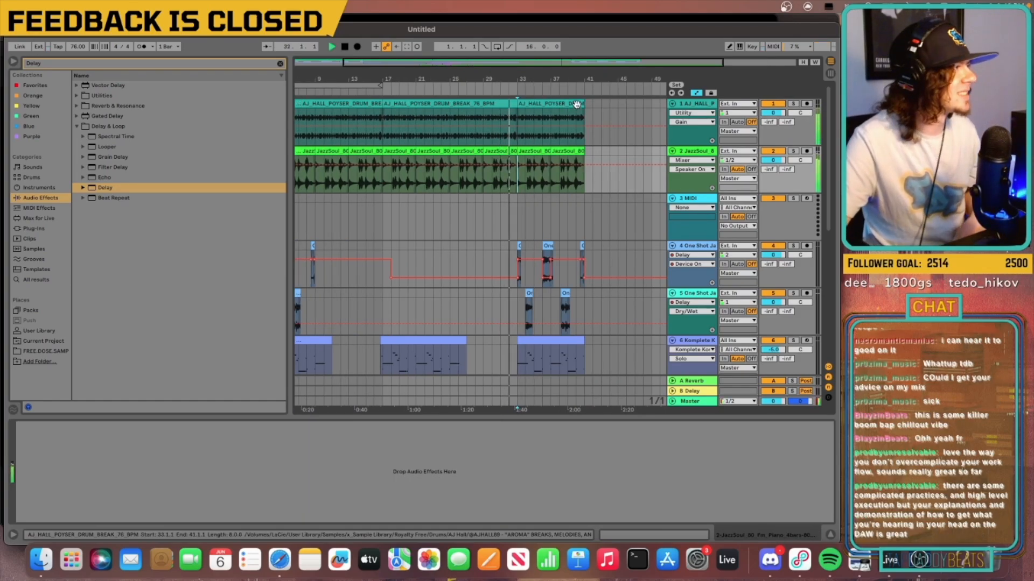
# Play the arrangement from bar 33 and again from bar 15 while reviewing the clips on all tracks
pyautogui.scroll(-5, 563, 221)
pyautogui.scroll(-5, 563, 222)
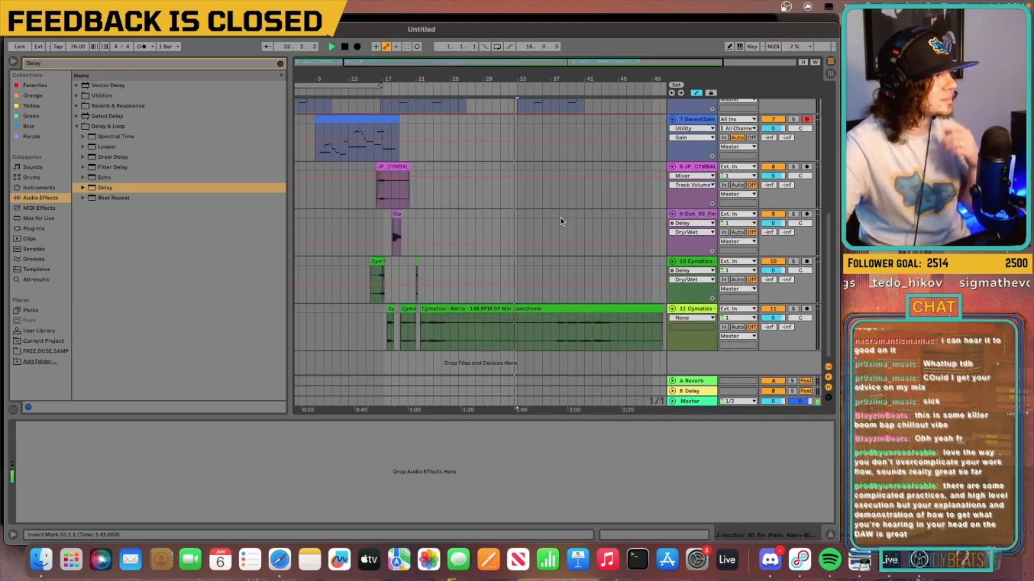
pyautogui.scroll(10, 528, 188)
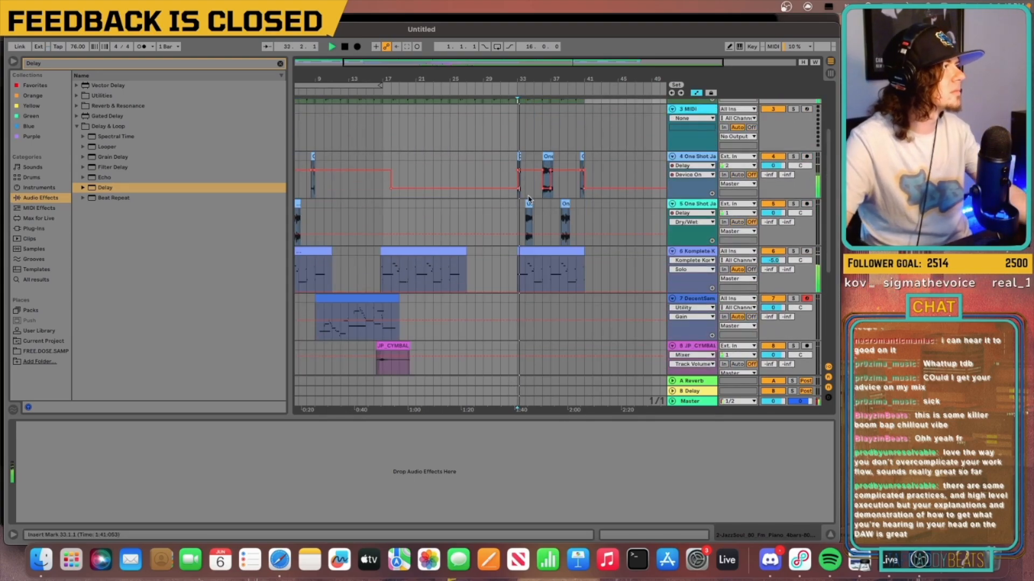
pyautogui.scroll(-10, 503, 209)
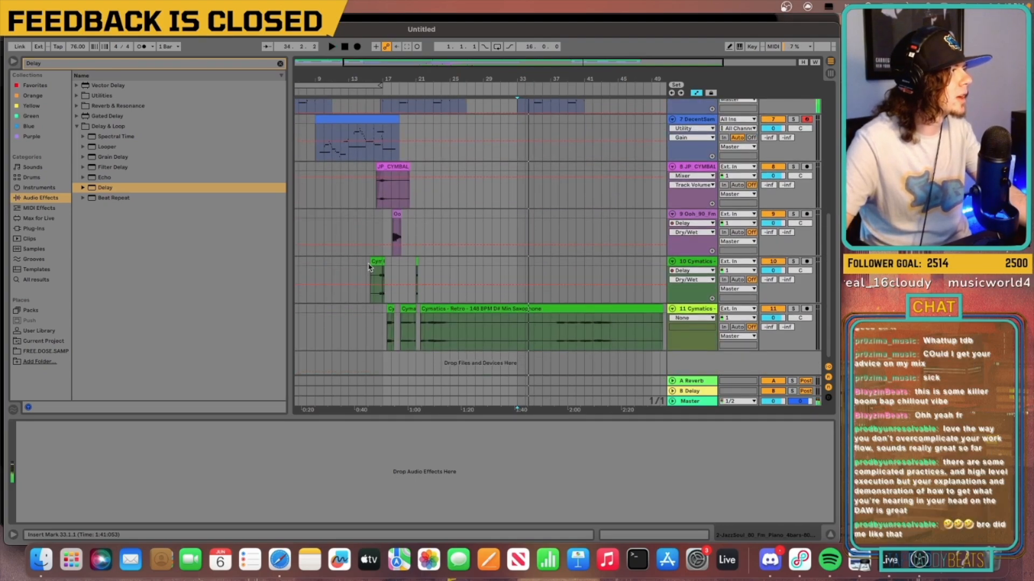
pyautogui.click(375, 289)
pyautogui.press('space')
pyautogui.scroll(10, 450, 167)
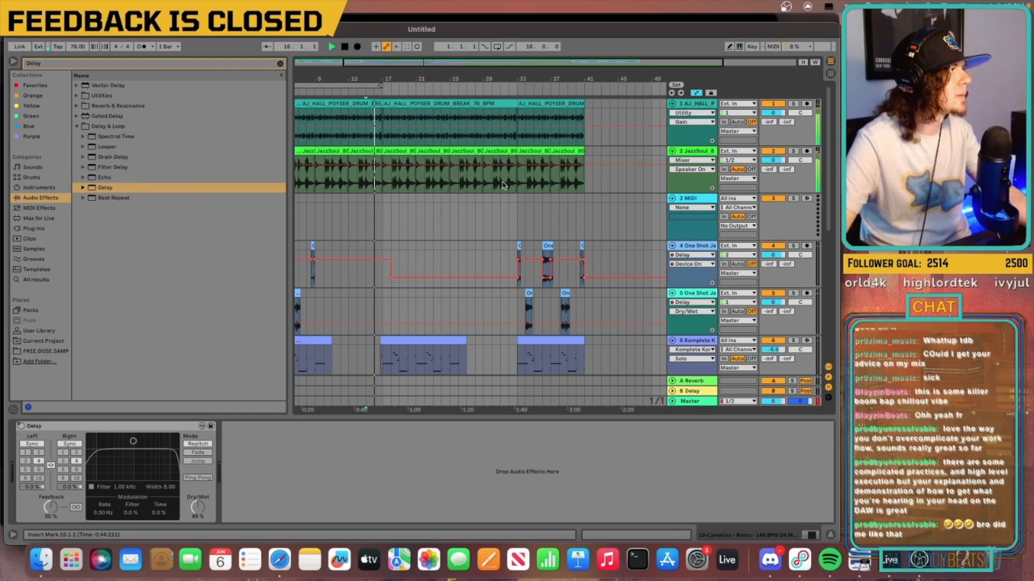
pyautogui.scroll(-2, 530, 331)
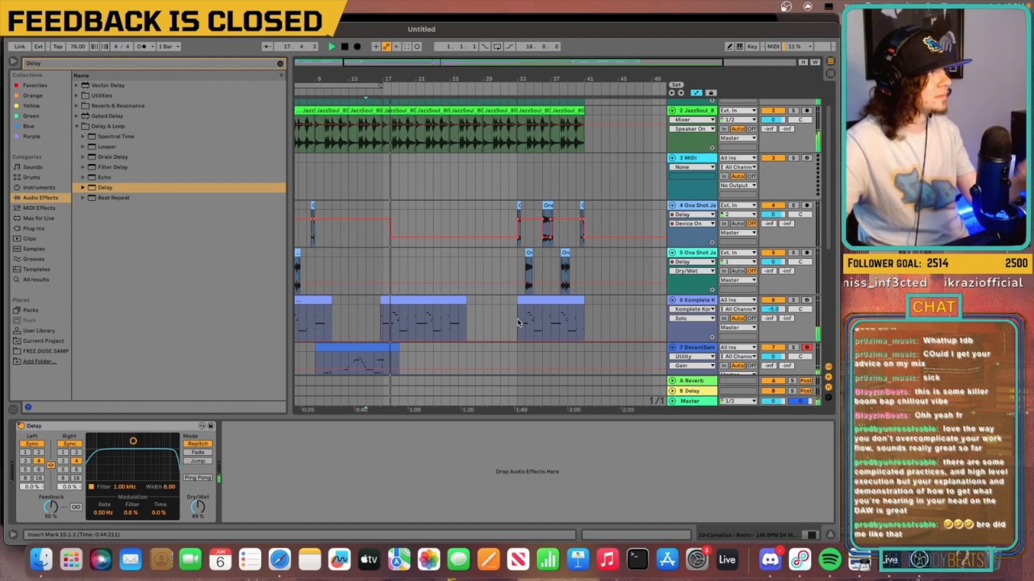
pyautogui.scroll(2, 440, 152)
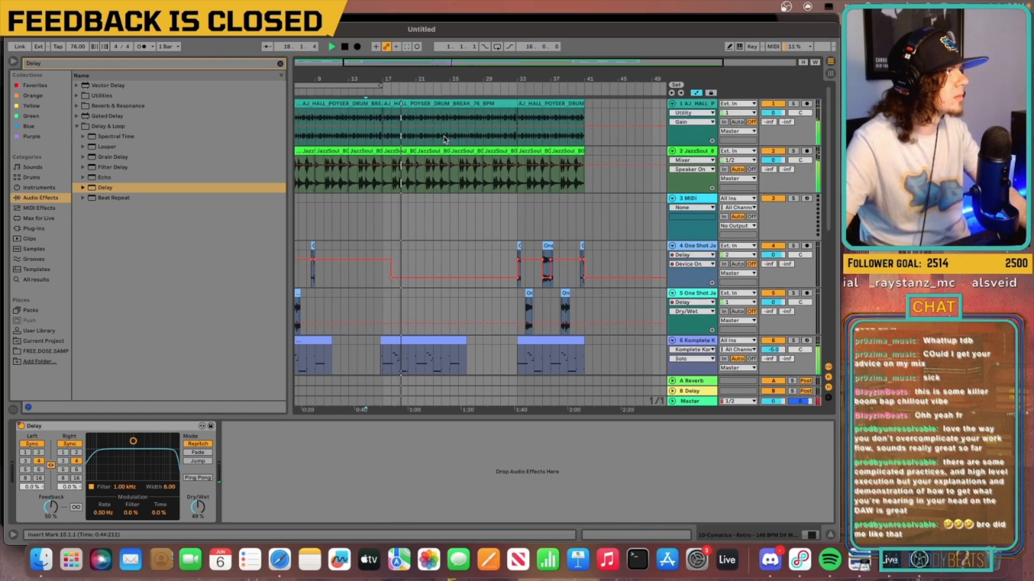
# Paste the copied eight-bar section at bar 25 and delete the clips between bars 33 and 41
pyautogui.click(446, 138)
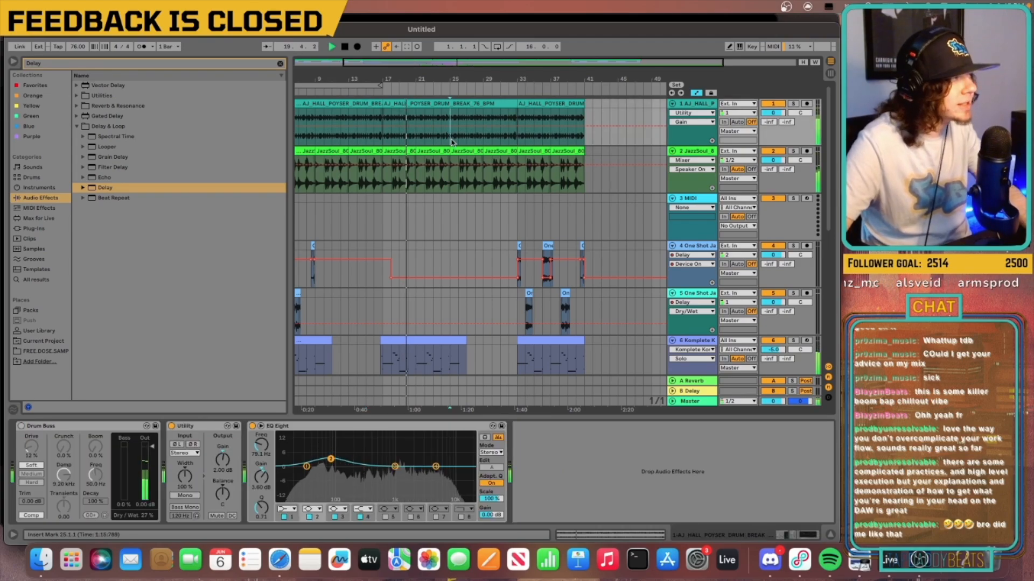
pyautogui.press('super+v')
pyautogui.scroll(-3, 524, 215)
pyautogui.moveTo(519, 312); pyautogui.dragTo(585, 112)
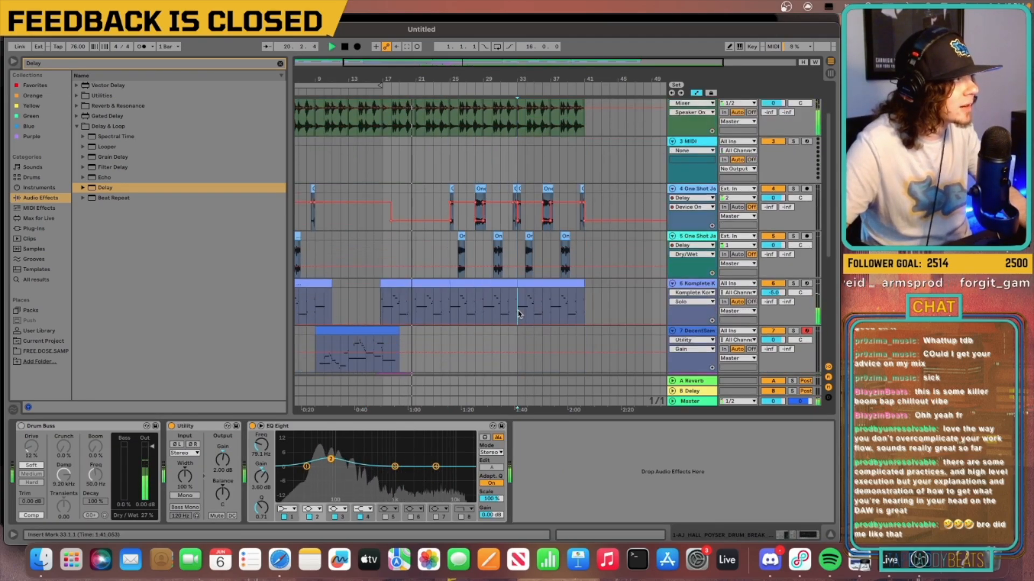
pyautogui.scroll(1, 592, 107)
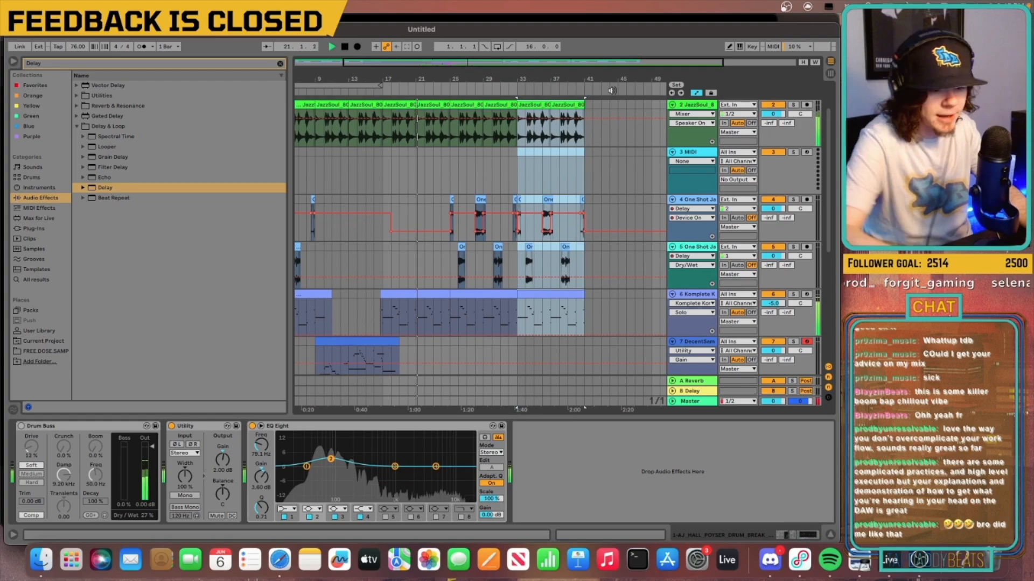
pyautogui.press('Delete')
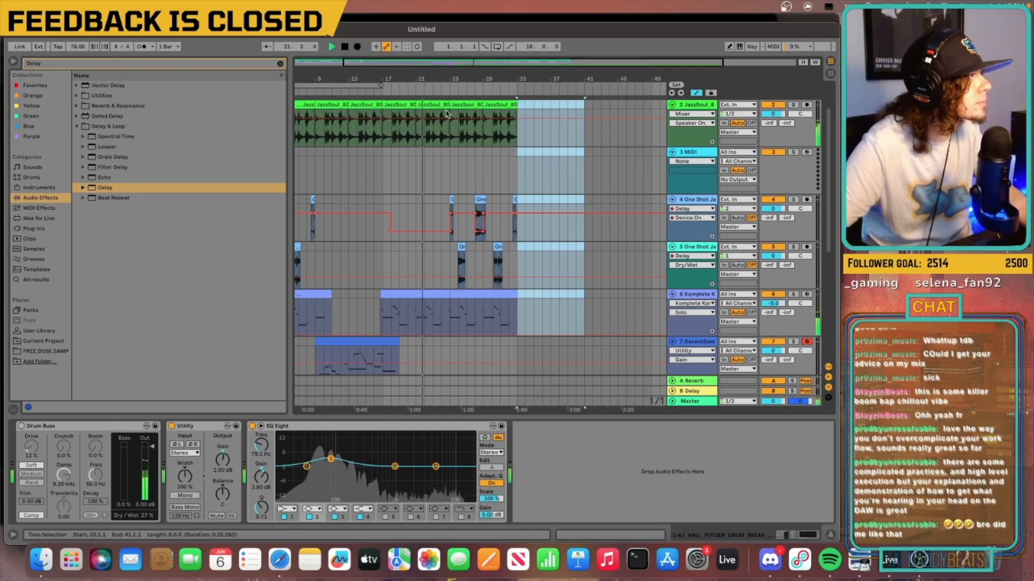
# Try to extend the jazz piano clip at bar 21 through to bar 33, and undo the extension
pyautogui.moveTo(445, 104); pyautogui.dragTo(515, 104)
pyautogui.scroll(-3, 536, 144)
pyautogui.scroll(3, 536, 144)
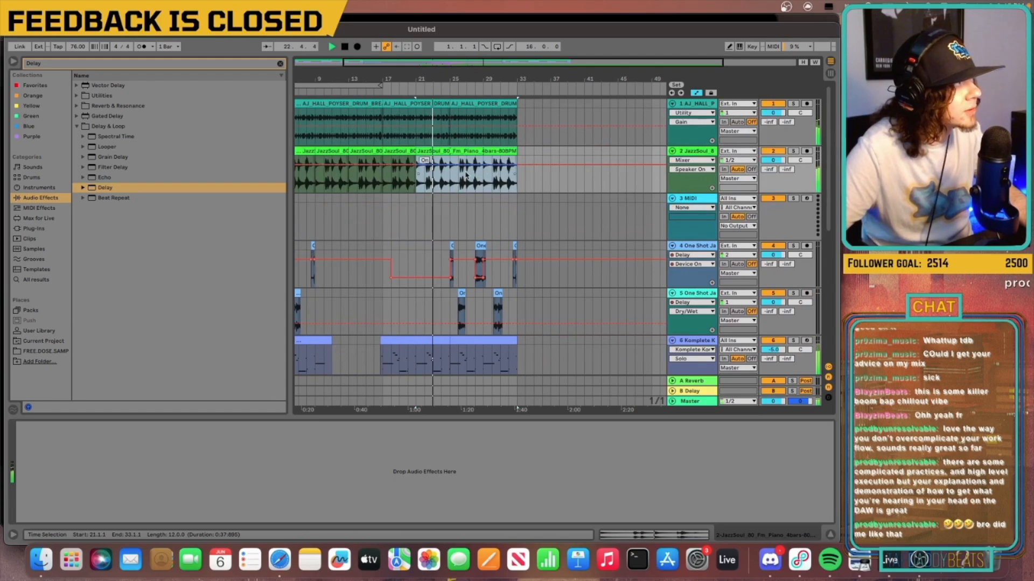
pyautogui.press('super+z')
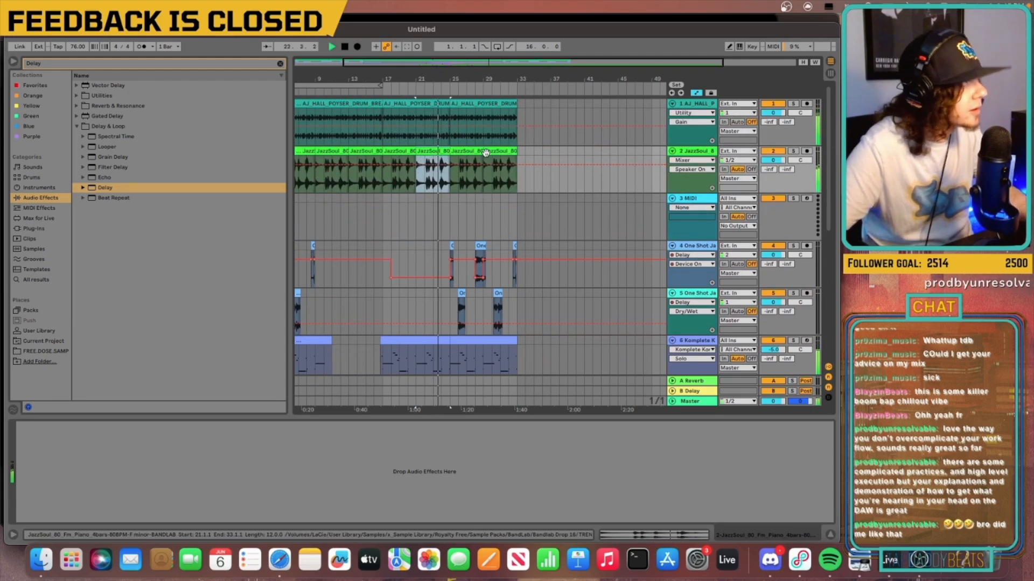
# Extend the drum break clip starting at bar 17 over the copied drums to just before bar 33
pyautogui.moveTo(456, 104); pyautogui.dragTo(517, 104)
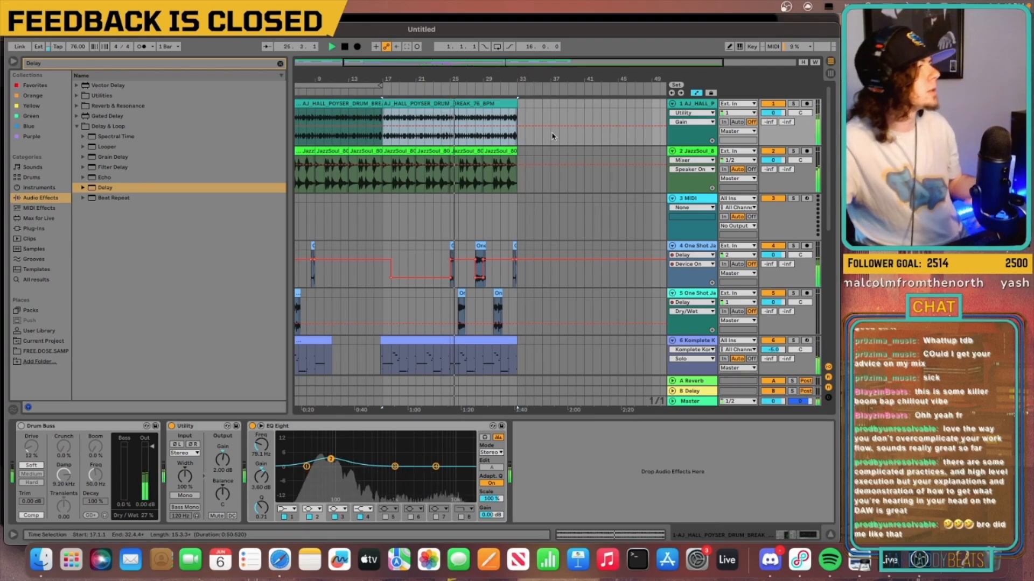
pyautogui.scroll(-1, 510, 224)
pyautogui.scroll(-2, 509, 224)
pyautogui.scroll(-2, 512, 222)
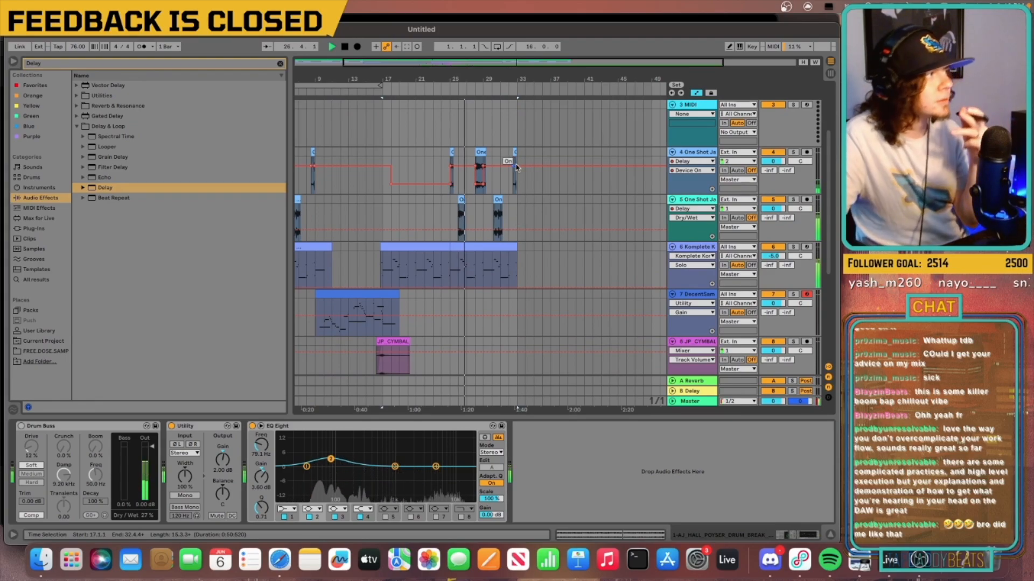
pyautogui.scroll(1, 528, 154)
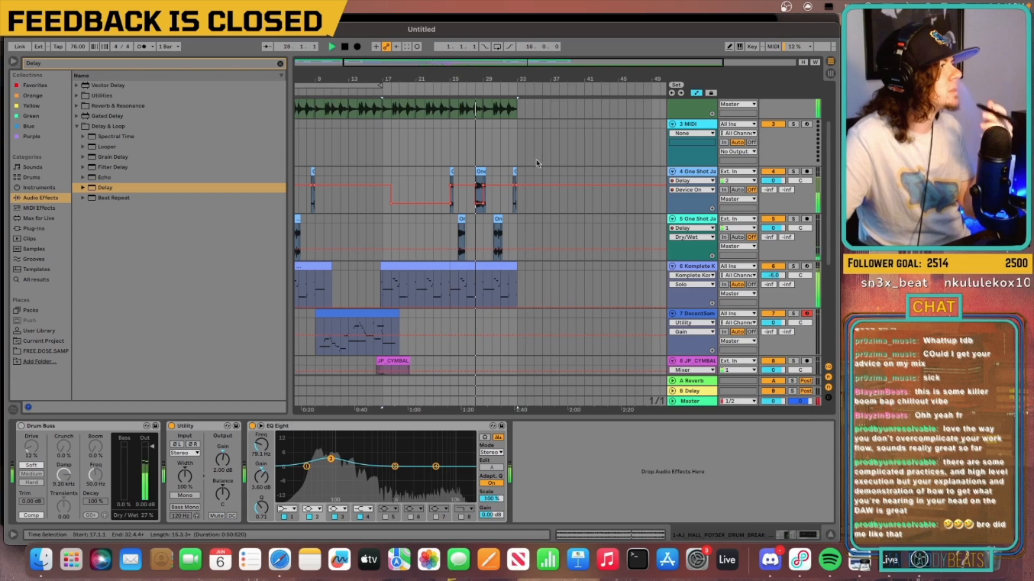
pyautogui.scroll(2, 527, 142)
pyautogui.scroll(2, 525, 127)
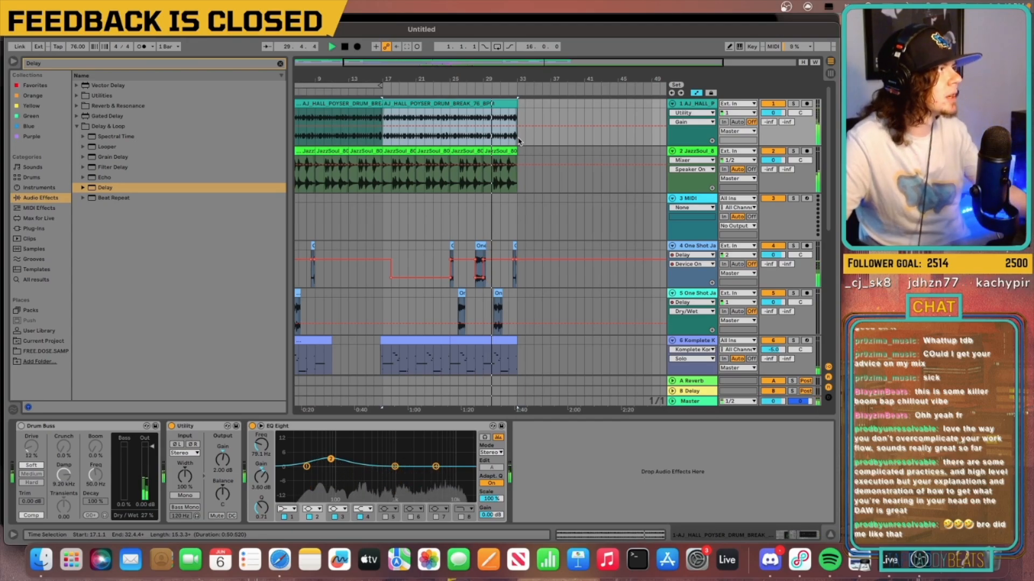
# Paste the copied eight-bar section at bar 33, stop playback and select the pasted drum break clip
pyautogui.click(519, 141)
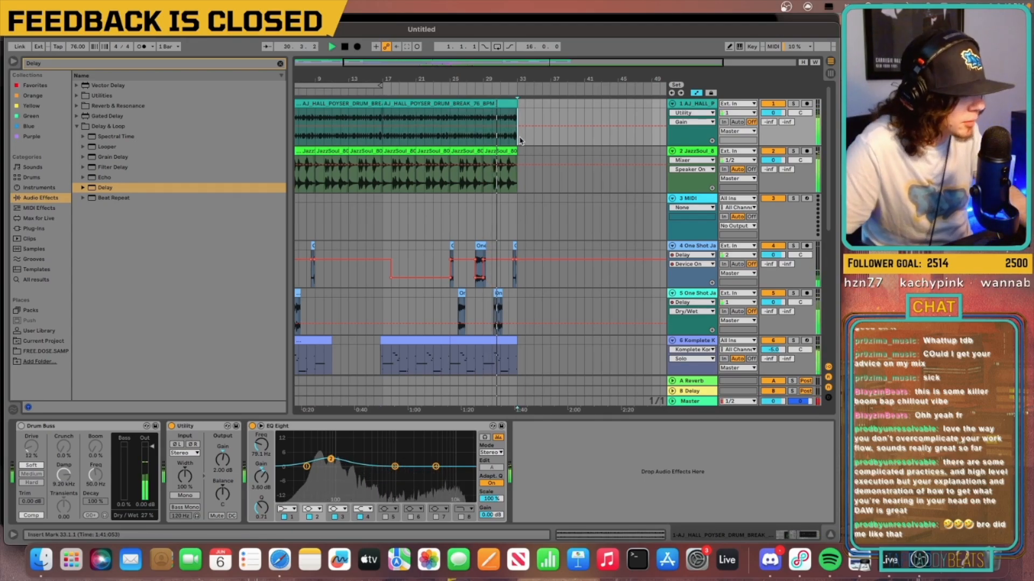
pyautogui.press('super+v')
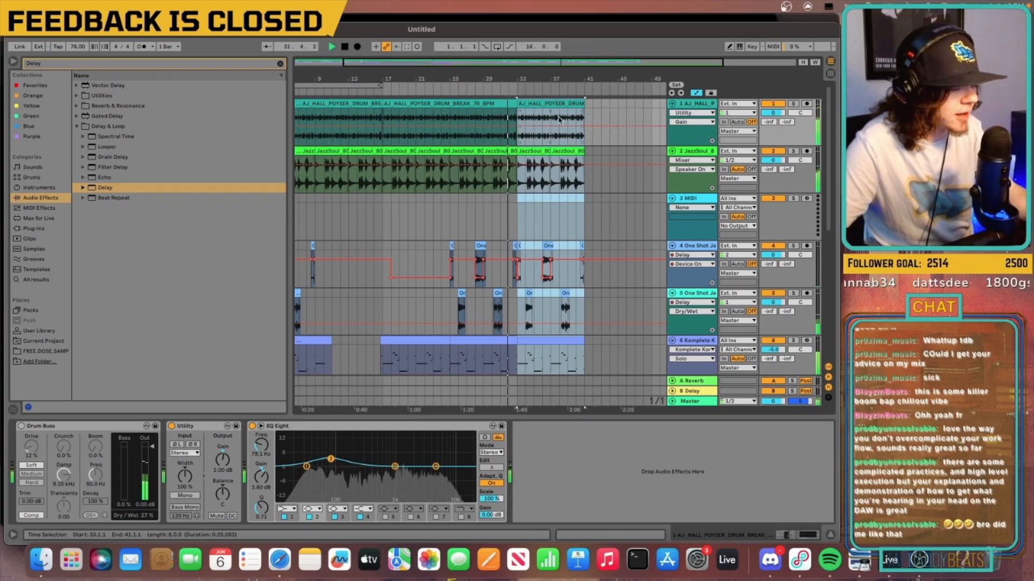
pyautogui.press('space')
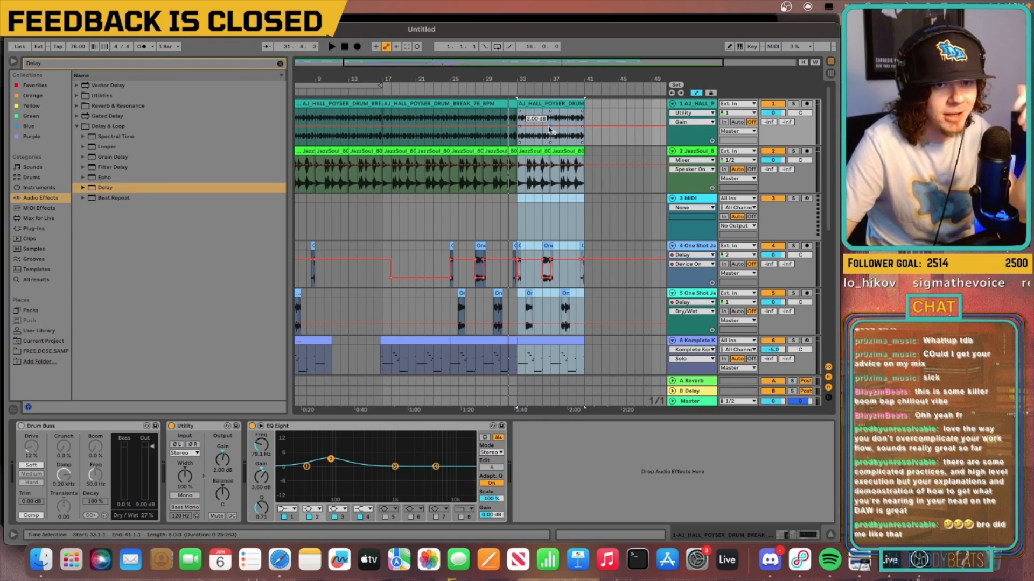
pyautogui.click(547, 104)
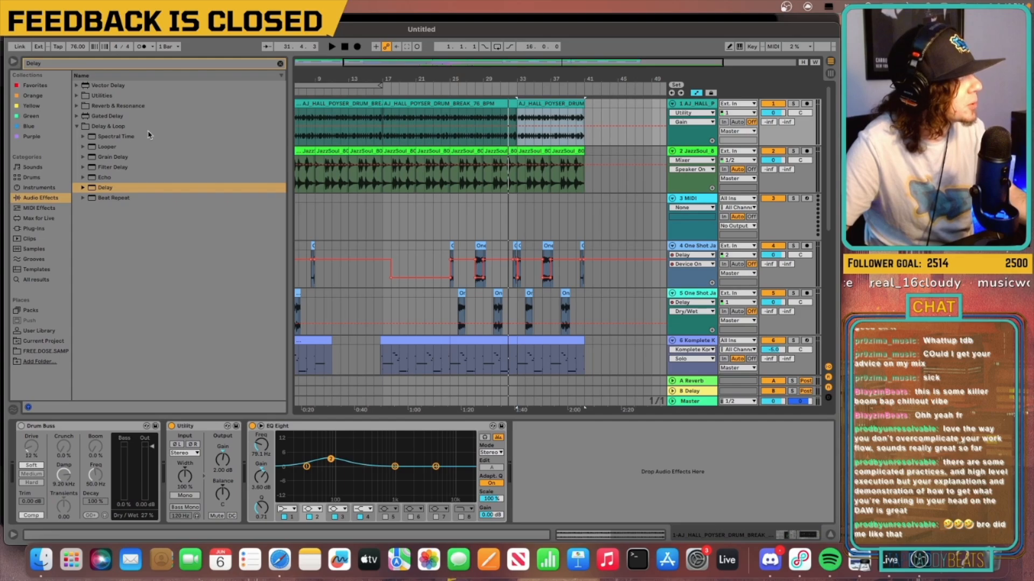
# Search the audio effects for Uti, add Utility to the Master track and automate its Gain down to -inf dB from about bar 37 to 41
pyautogui.click(53, 64)
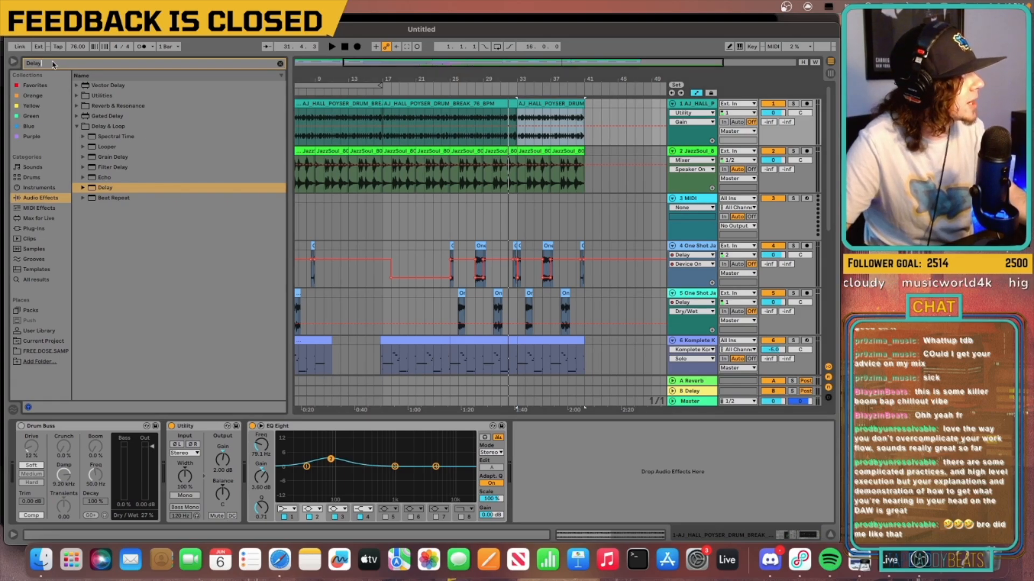
pyautogui.write('Uti')
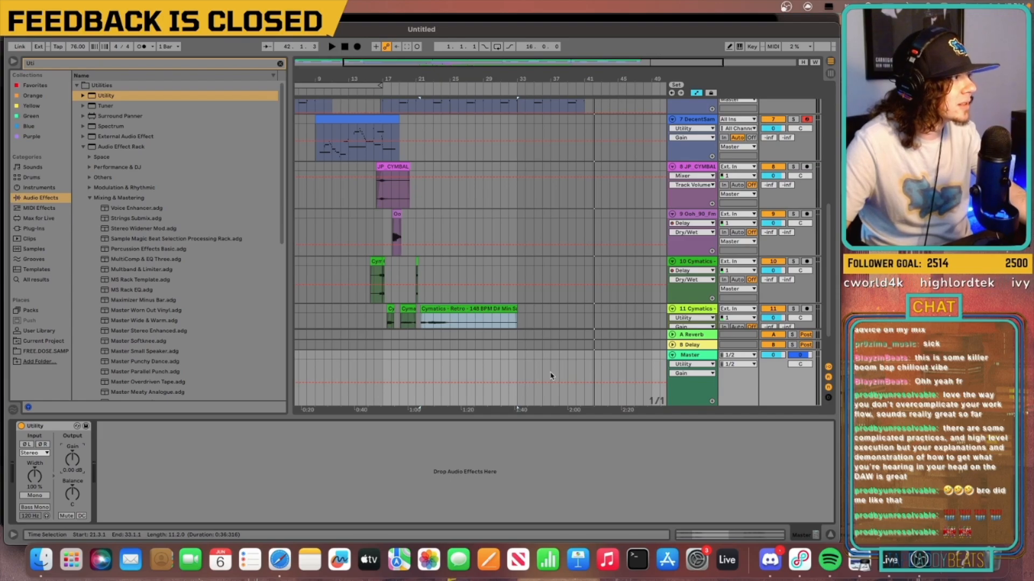
pyautogui.click(550, 383)
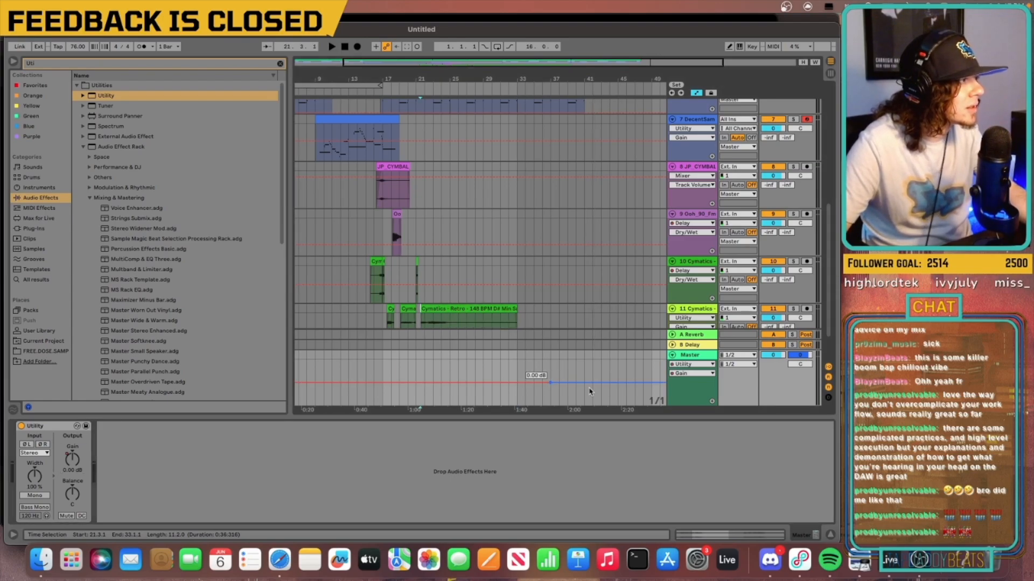
pyautogui.moveTo(588, 384); pyautogui.dragTo(587, 403)
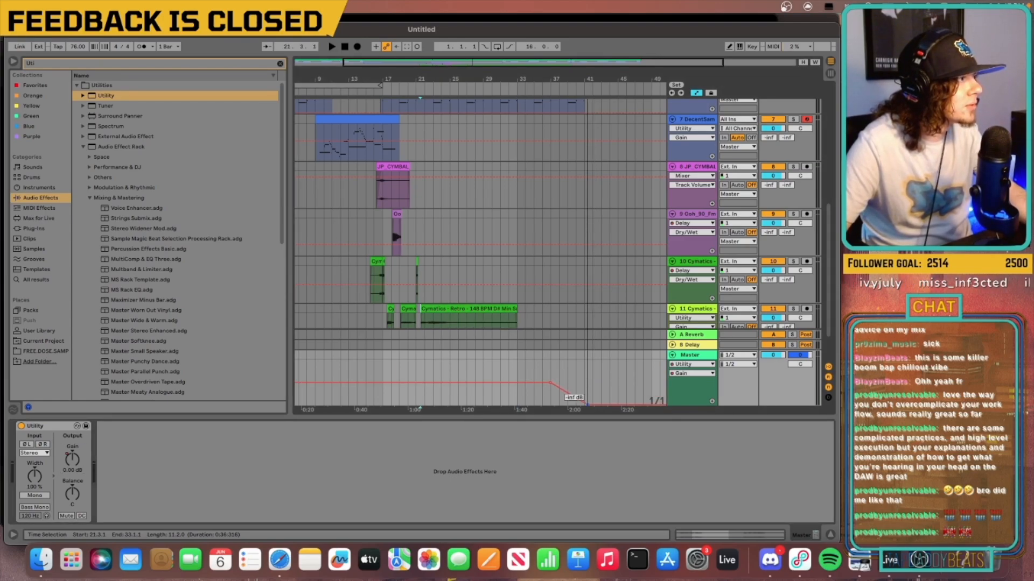
pyautogui.click(549, 368)
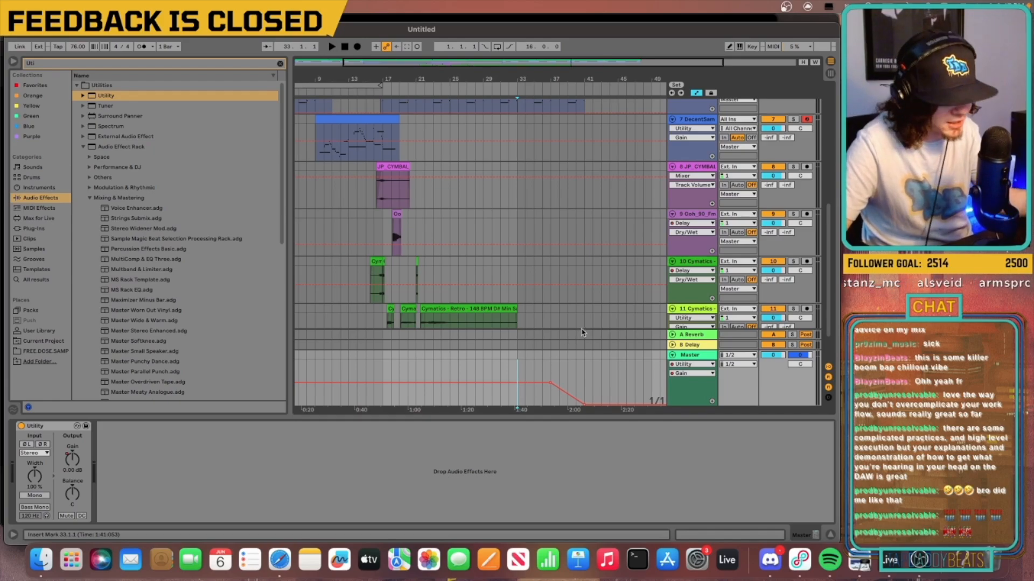
pyautogui.scroll(8, 621, 274)
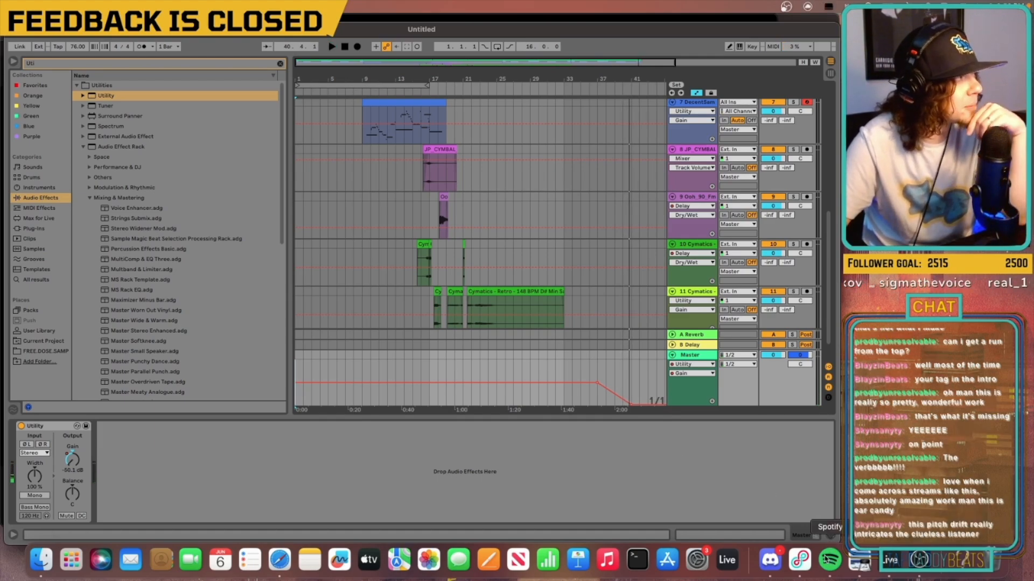
# Switch to Spotify and look through the TapDaddy artist page, from popular songs and discography down to the artist playlists
pyautogui.click(828, 560)
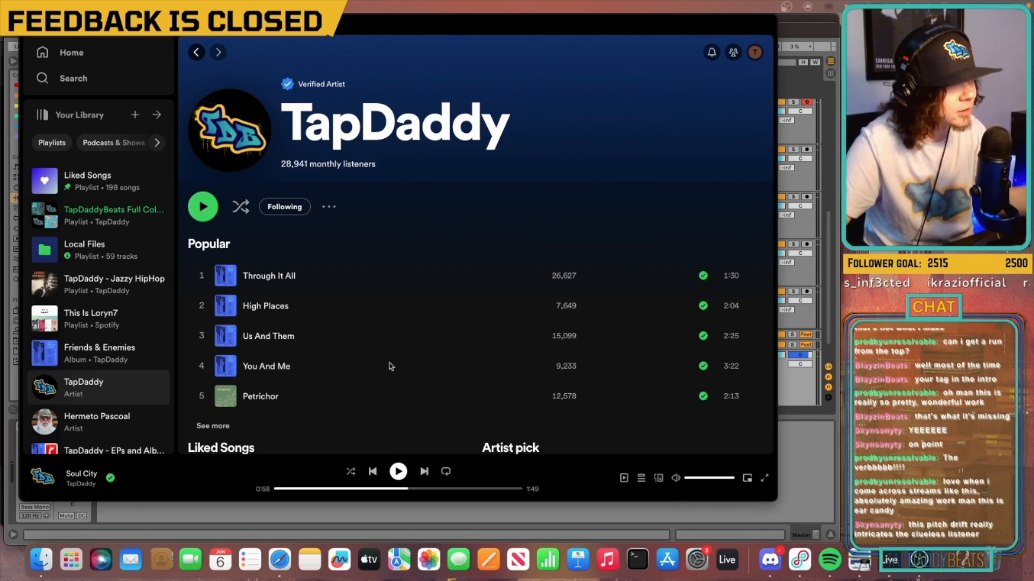
pyautogui.scroll(-1, 406, 361)
pyautogui.scroll(-5, 410, 369)
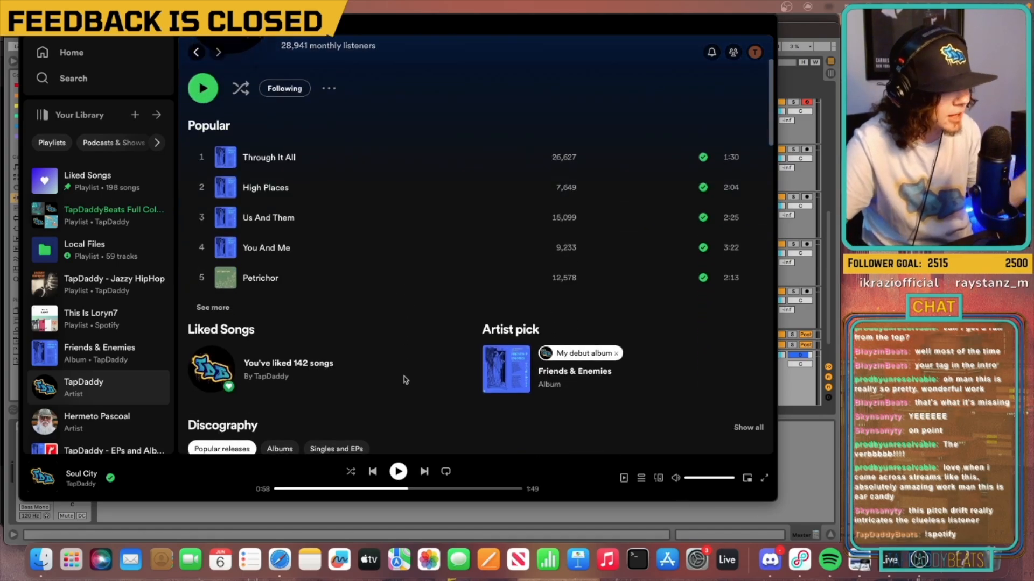
pyautogui.scroll(-1, 406, 376)
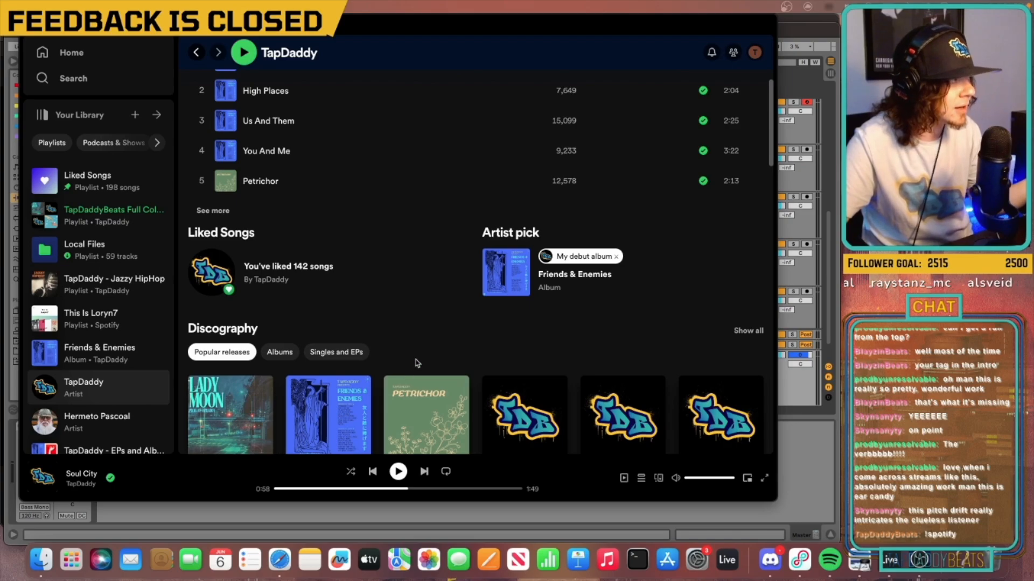
pyautogui.scroll(-10, 416, 364)
pyautogui.scroll(-14, 323, 358)
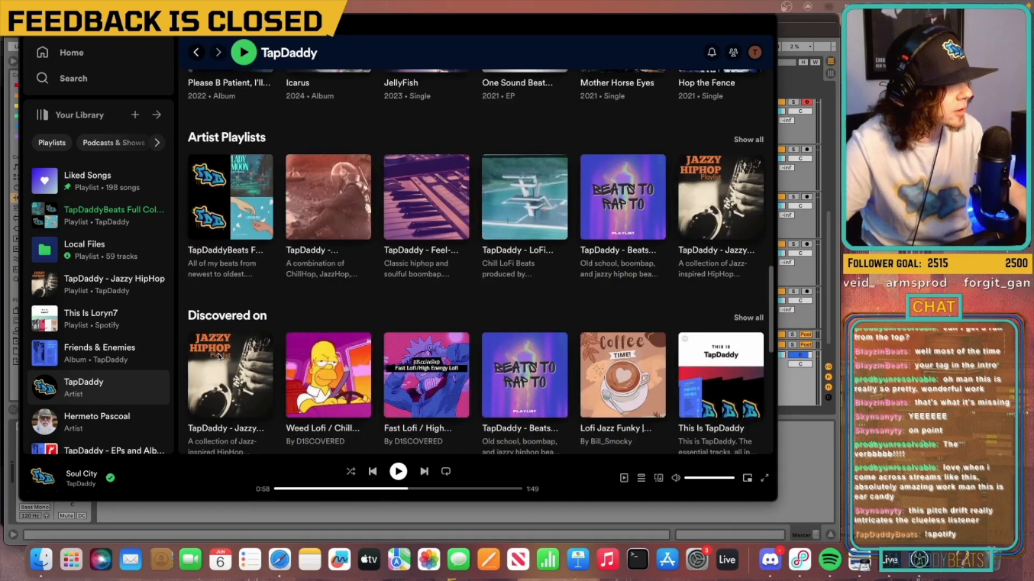
# Open the TapDaddy - Jazzy HipHop playlist and copy its share link
pyautogui.click(258, 353)
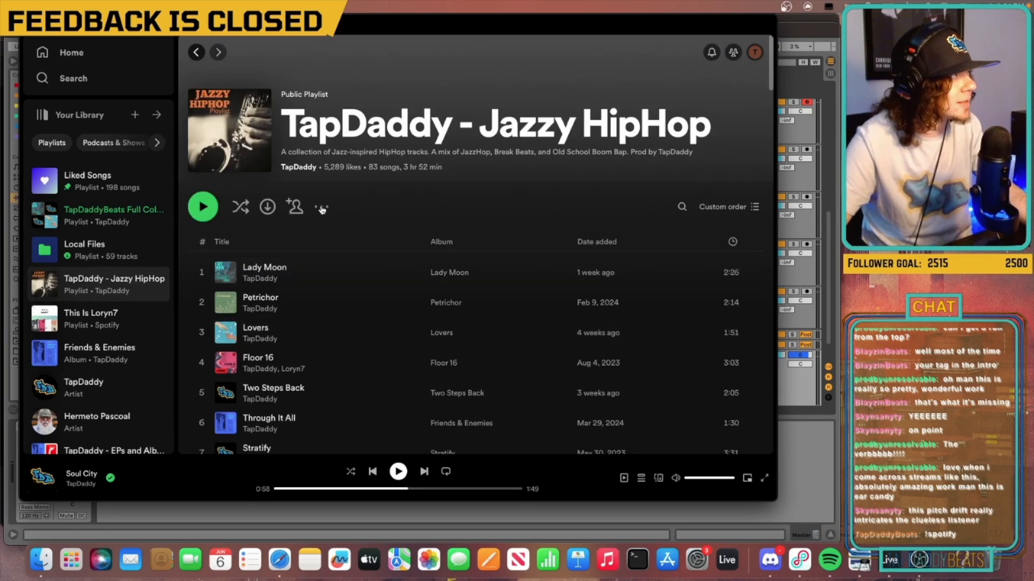
pyautogui.click(322, 208)
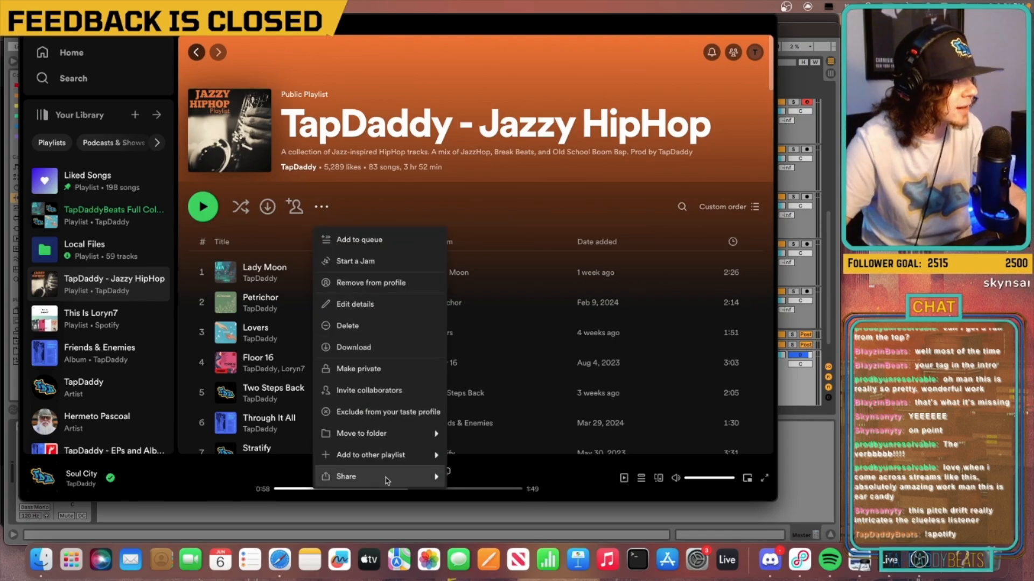
pyautogui.moveTo(386, 479)
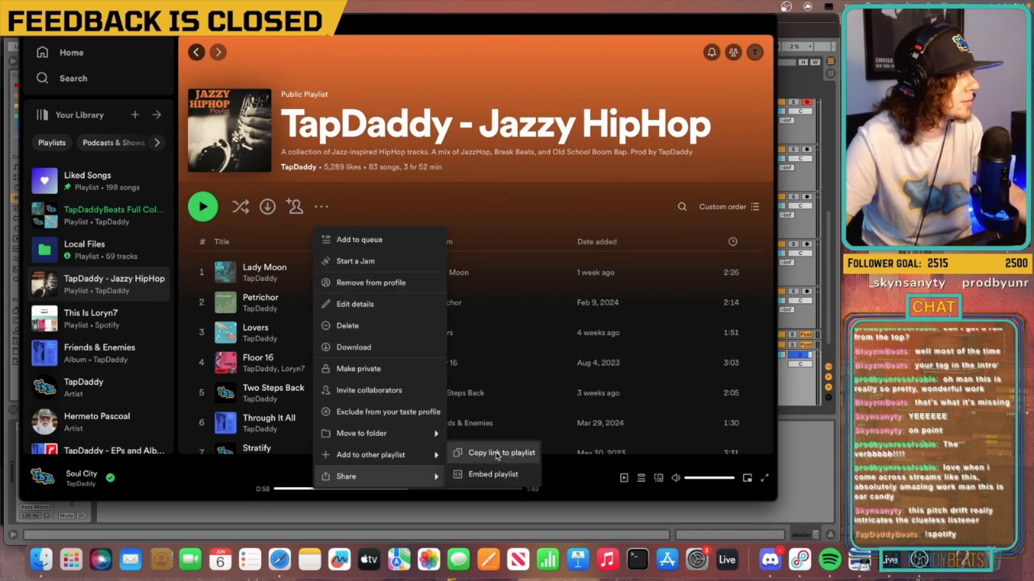
pyautogui.click(497, 455)
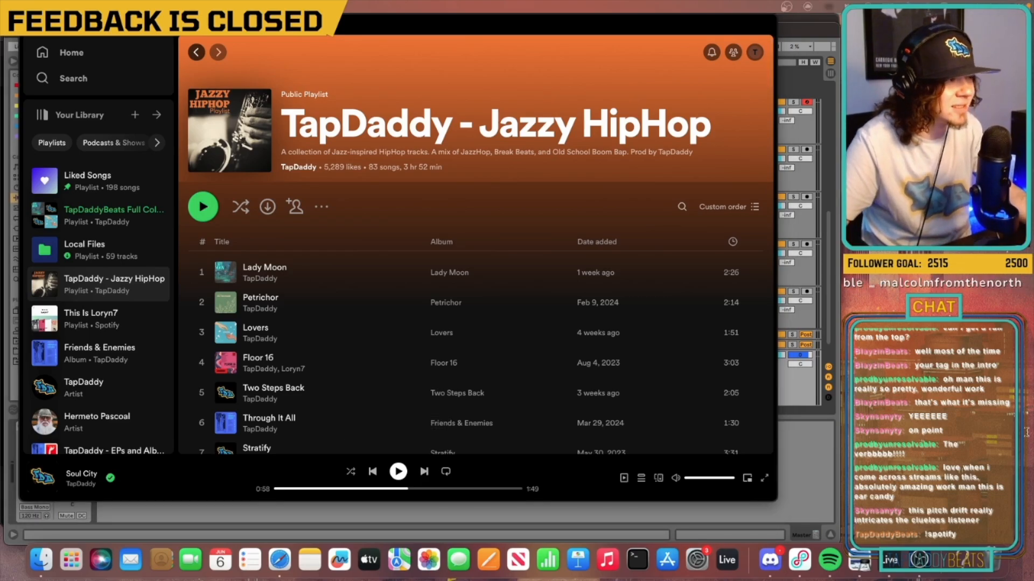
# Switch back to Ableton Live and shift the arrangement eight bars later, leaving a jazz piano intro before the drum break at bar 9
pyautogui.click(789, 429)
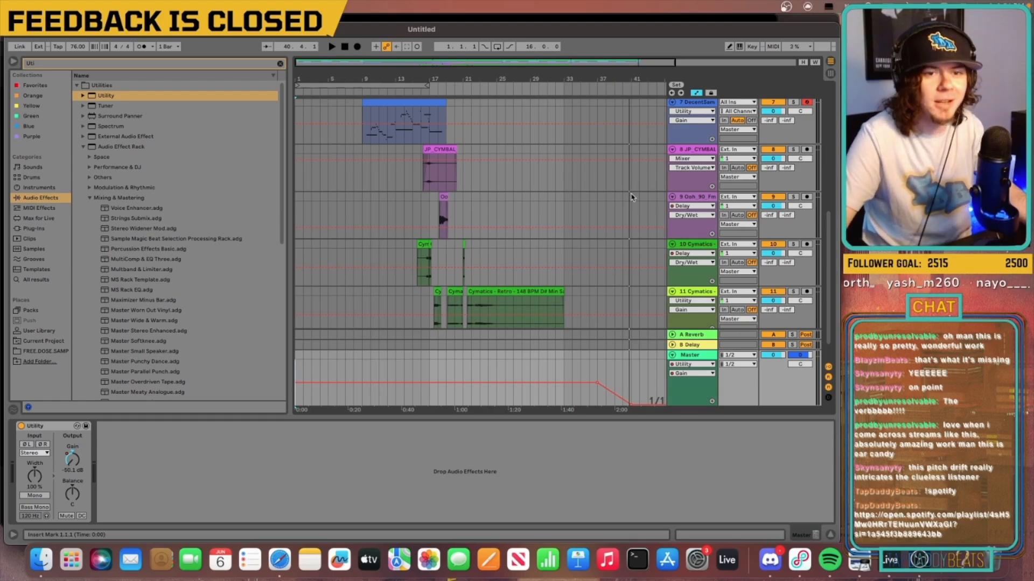
pyautogui.scroll(6, 592, 184)
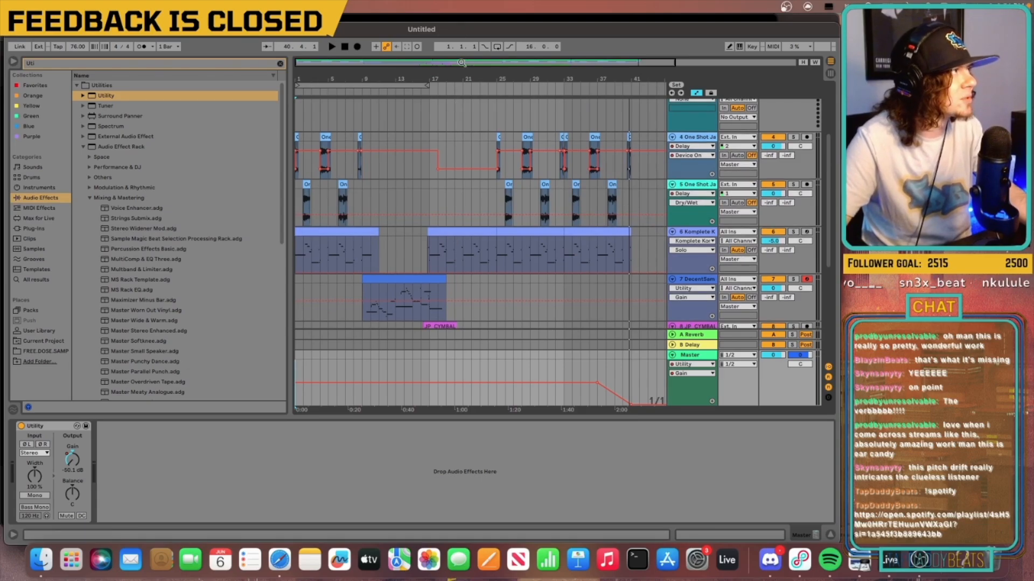
pyautogui.scroll(-6, 420, 226)
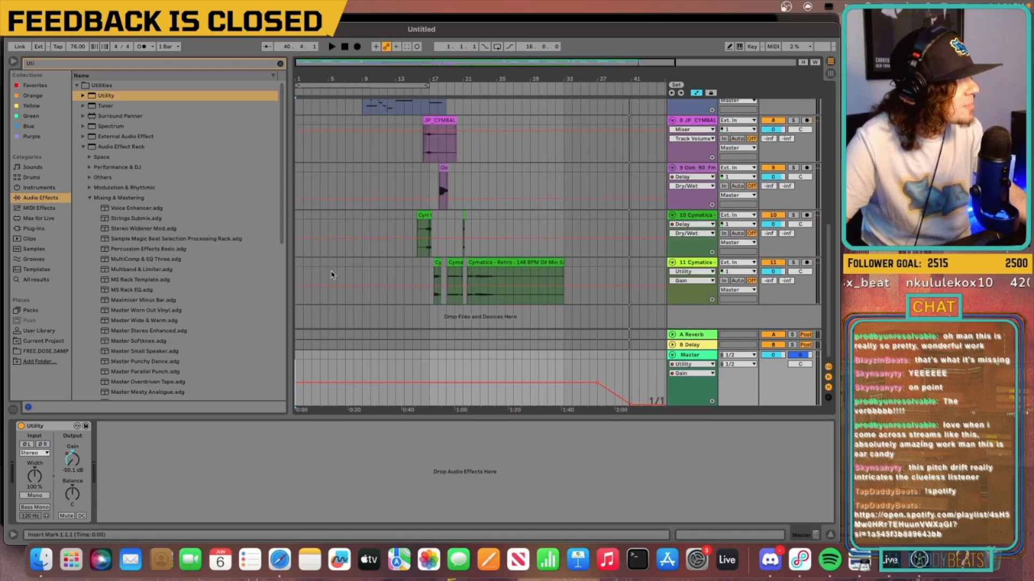
pyautogui.moveTo(295, 299); pyautogui.dragTo(564, 99)
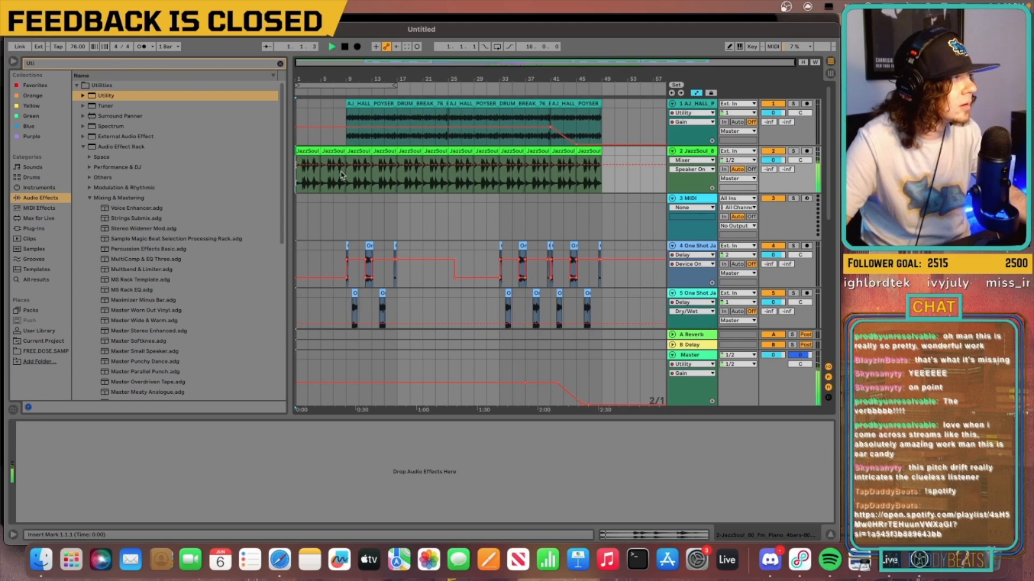
# Search the audio effects for Rain during playback, expand Reverb & Resonance and look in the User Library
pyautogui.scroll(-3, 372, 169)
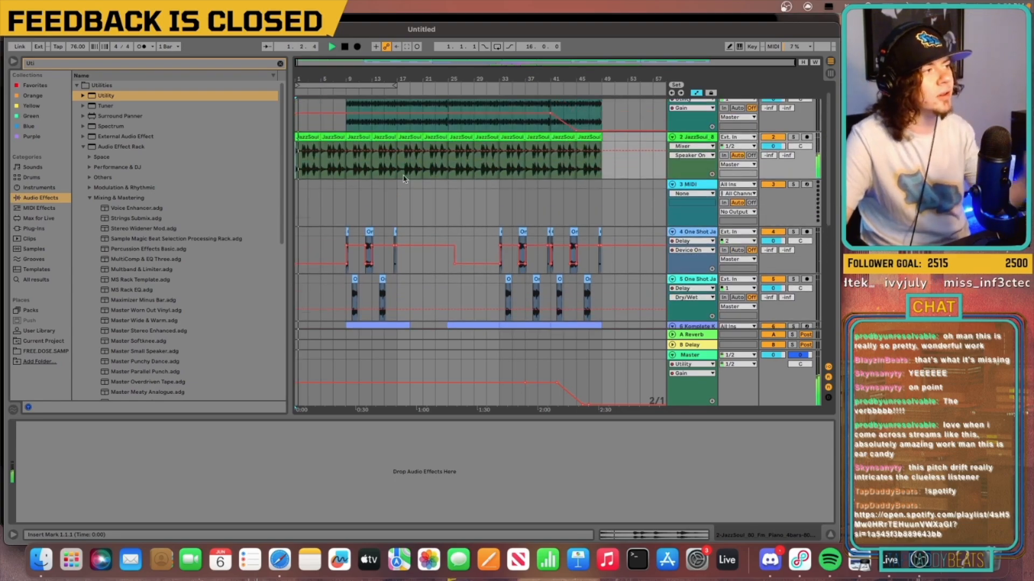
pyautogui.scroll(-2, 405, 161)
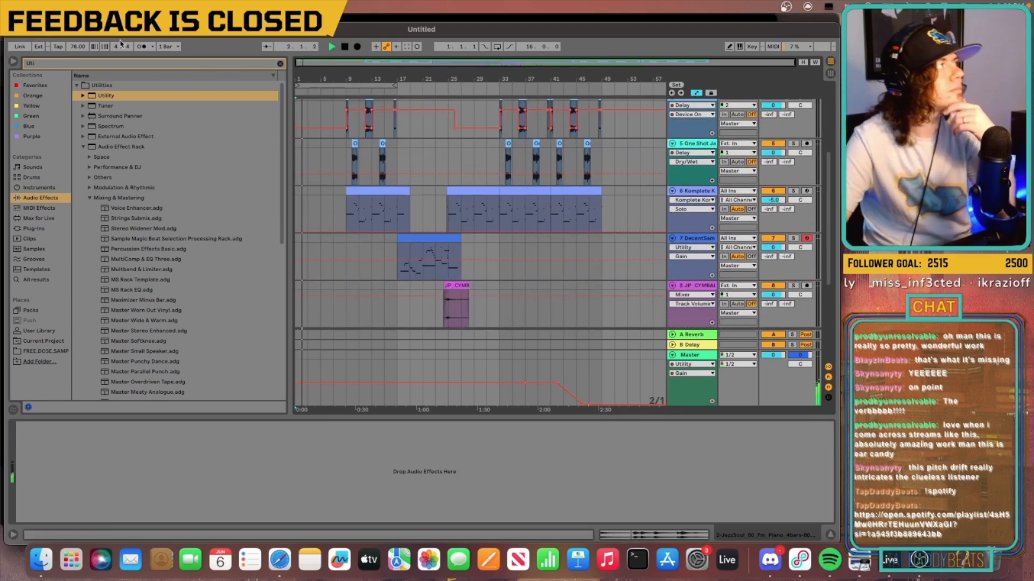
pyautogui.press('super+f')
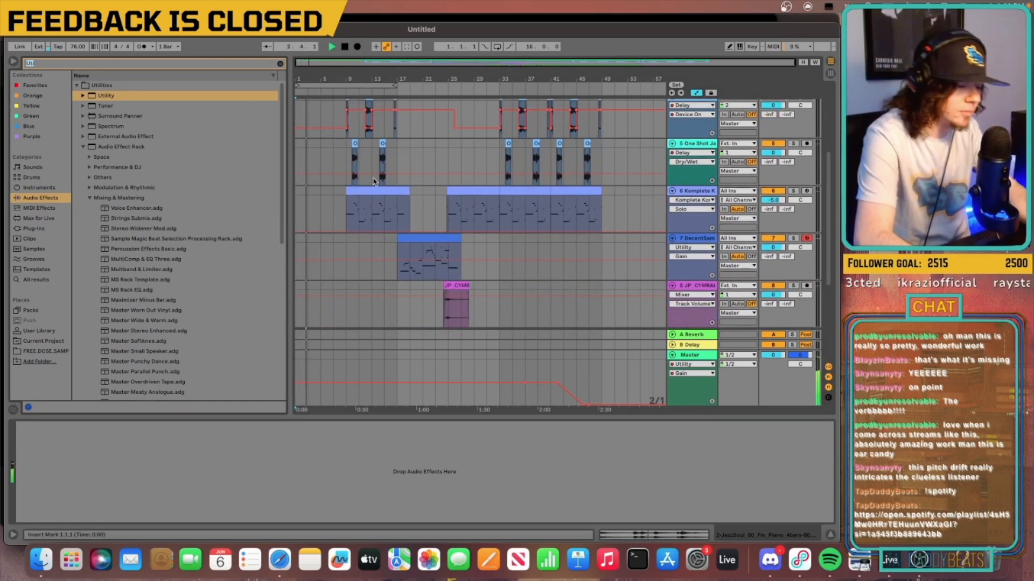
pyautogui.press('BackSpace')
pyautogui.write('Rain')
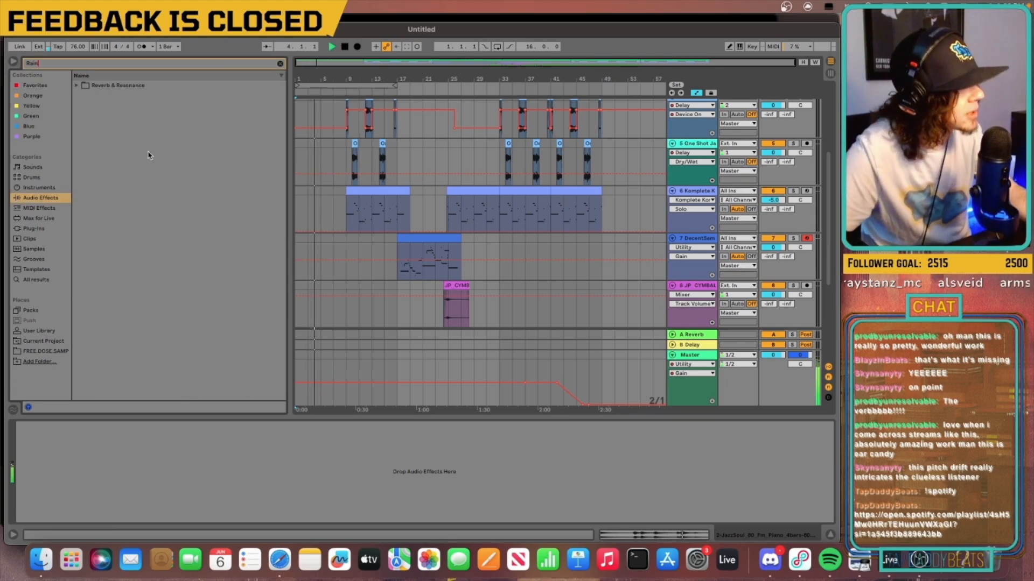
pyautogui.click(76, 85)
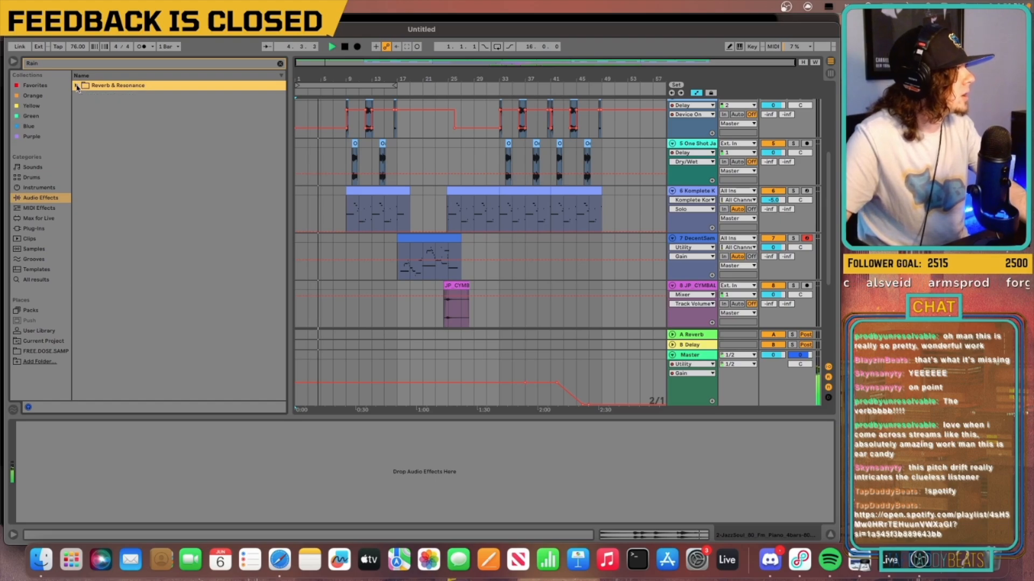
pyautogui.click(39, 330)
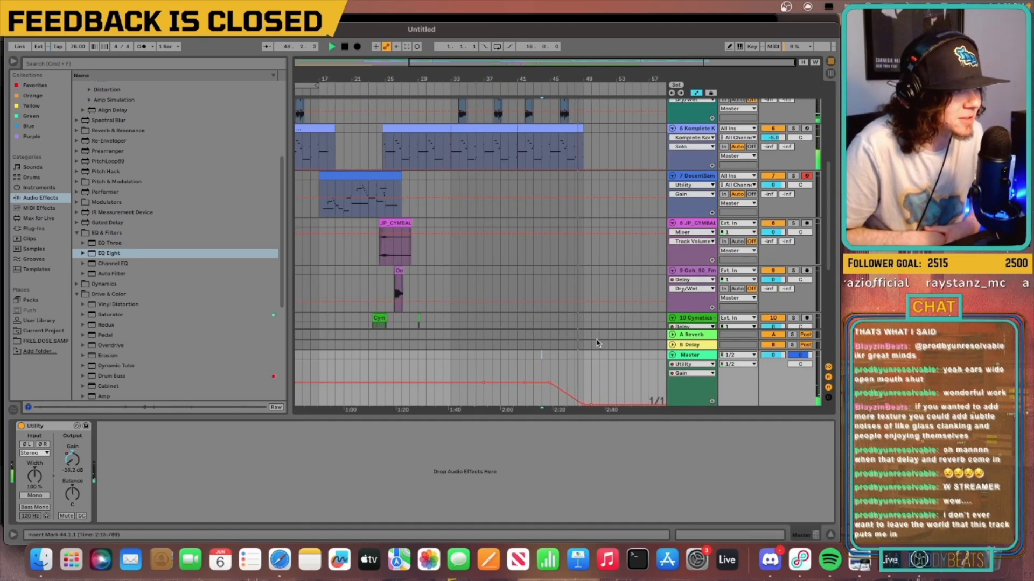
# Save the Live set and switch to Safari
pyautogui.press('super+s')
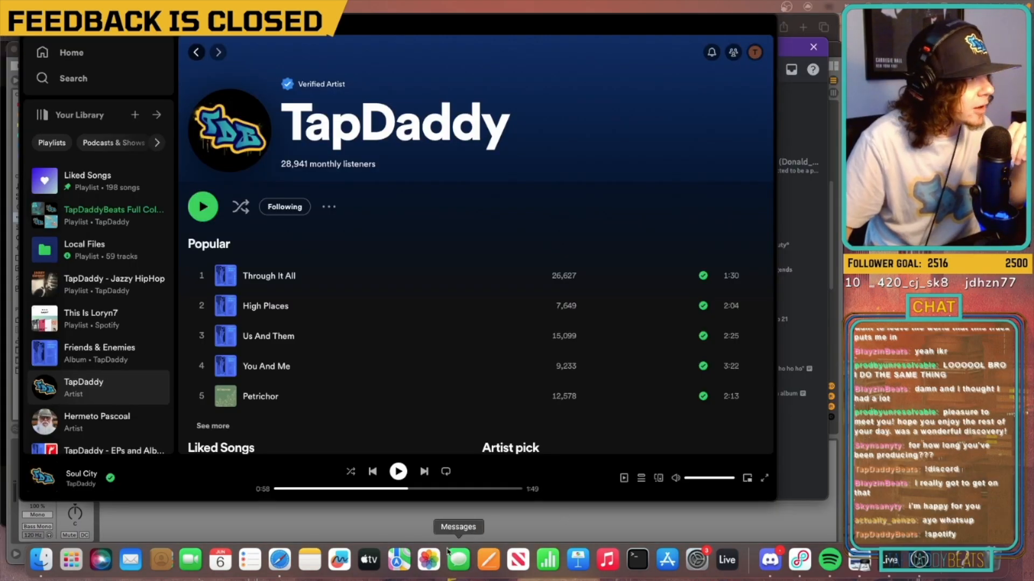
pyautogui.click(274, 560)
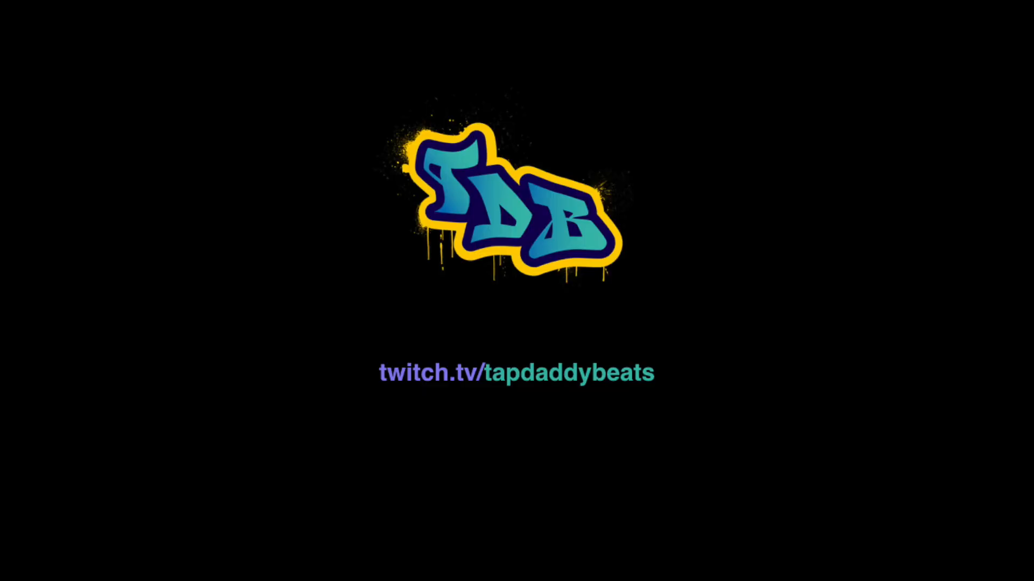